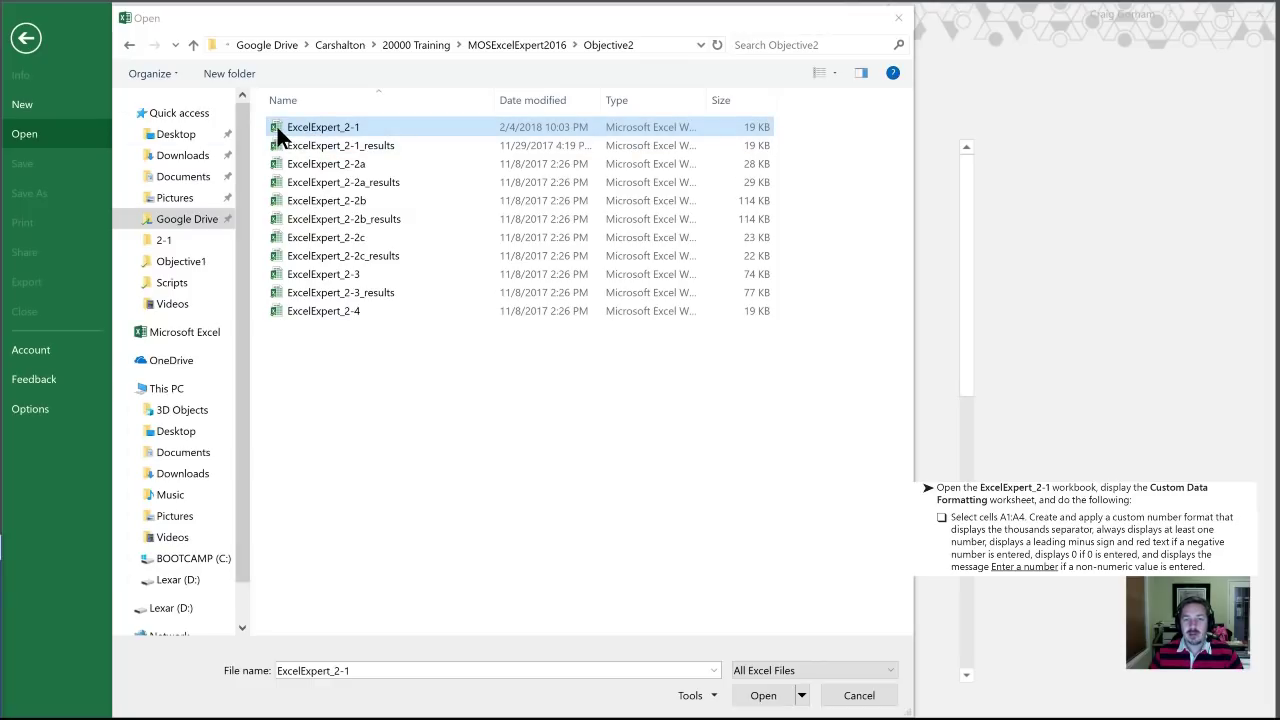
# Open the ExcelExpert_2-1 workbook from the Open dialog.
pyautogui.doubleClick(276, 124)
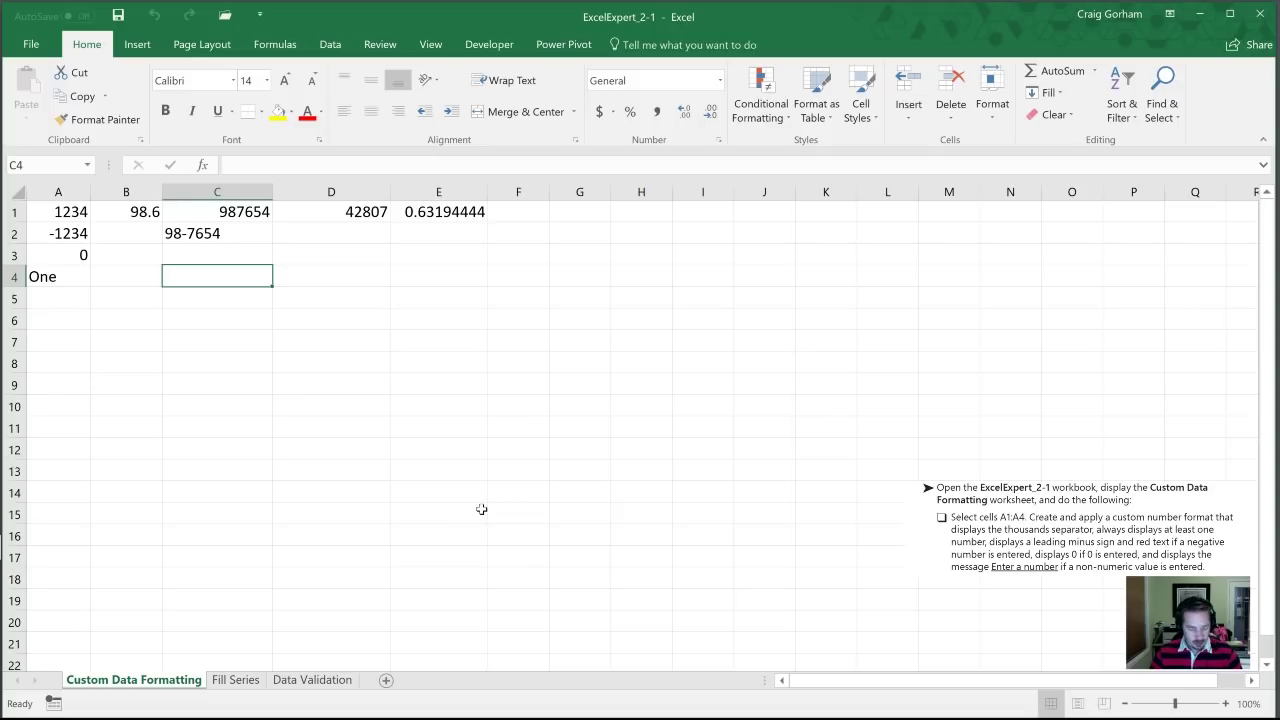
# Select cells A1:A4 (1234, -1234, 0, One) on the Custom Data Formatting sheet.
pyautogui.hotkey('ctrl', 'Home')
pyautogui.hotkey('ctrl', 'Home')
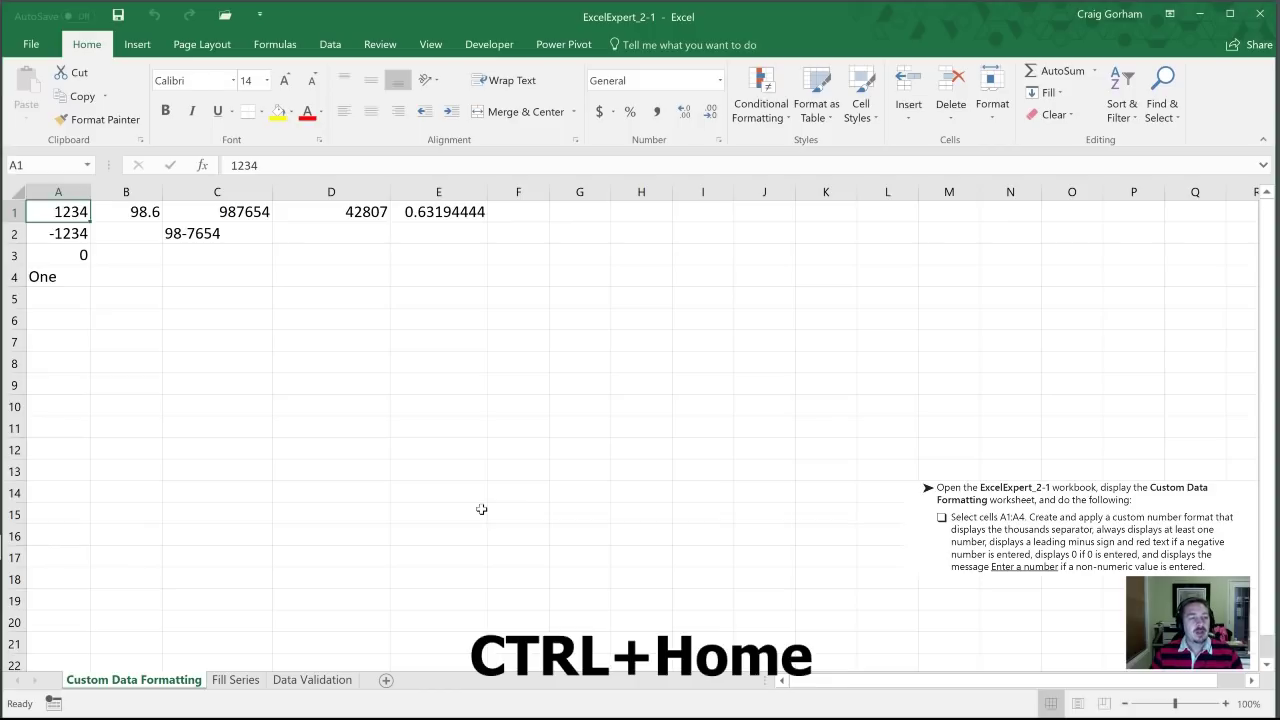
pyautogui.hotkey('shift', 'Down')
pyautogui.hotkey('shift', 'Down')
pyautogui.hotkey('shift', 'Down')
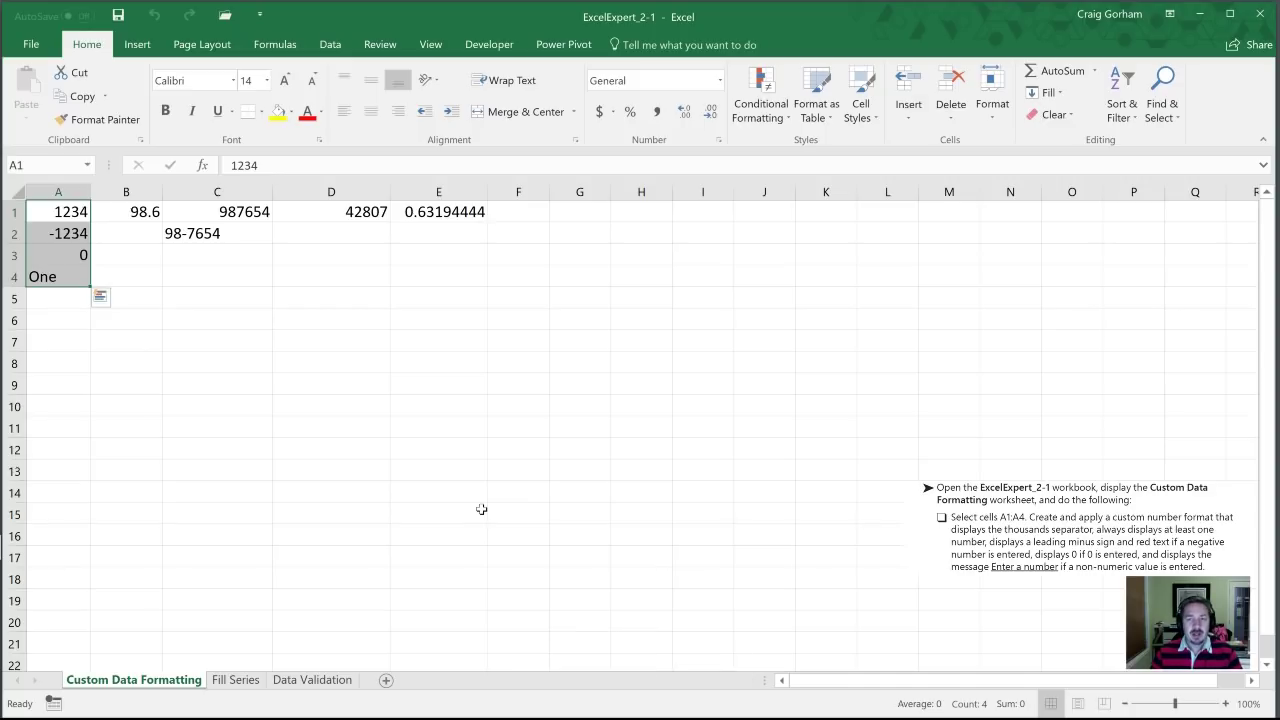
pyautogui.hotkey('ctrl', '1')
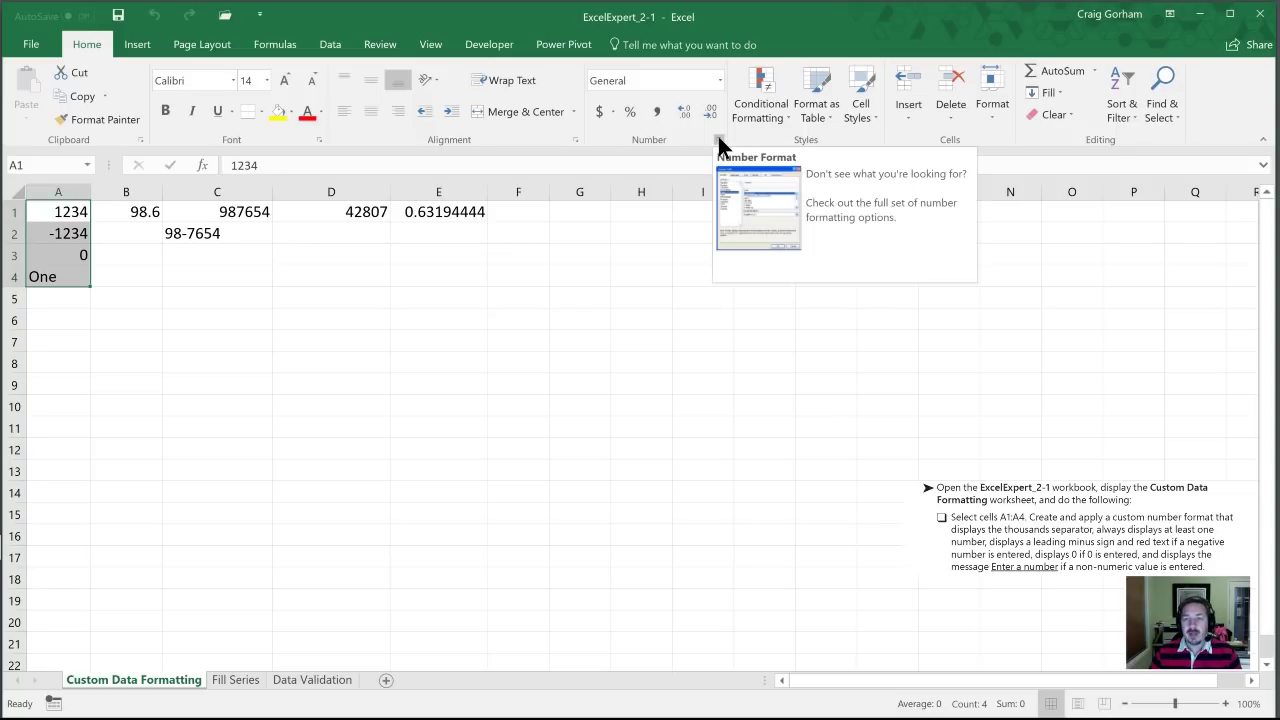
# Bring up the Custom number category in Format Cells for A1:A4.
pyautogui.click(718, 140)
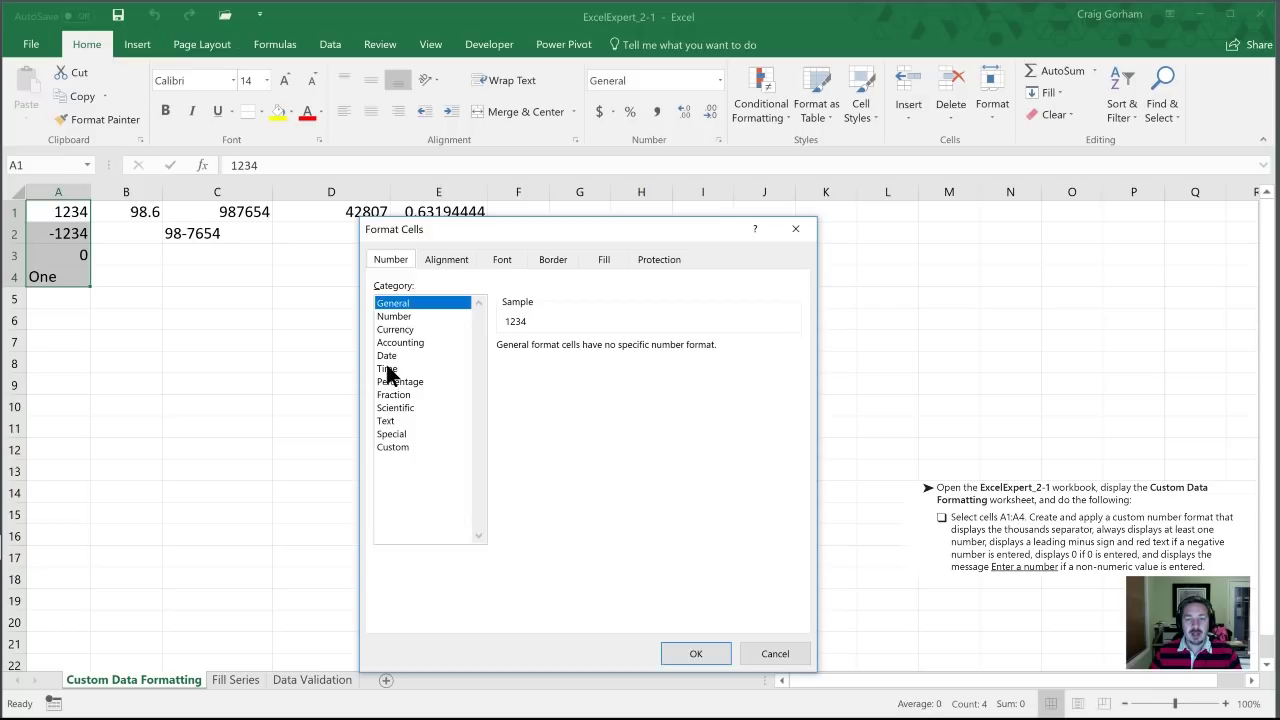
pyautogui.click(393, 448)
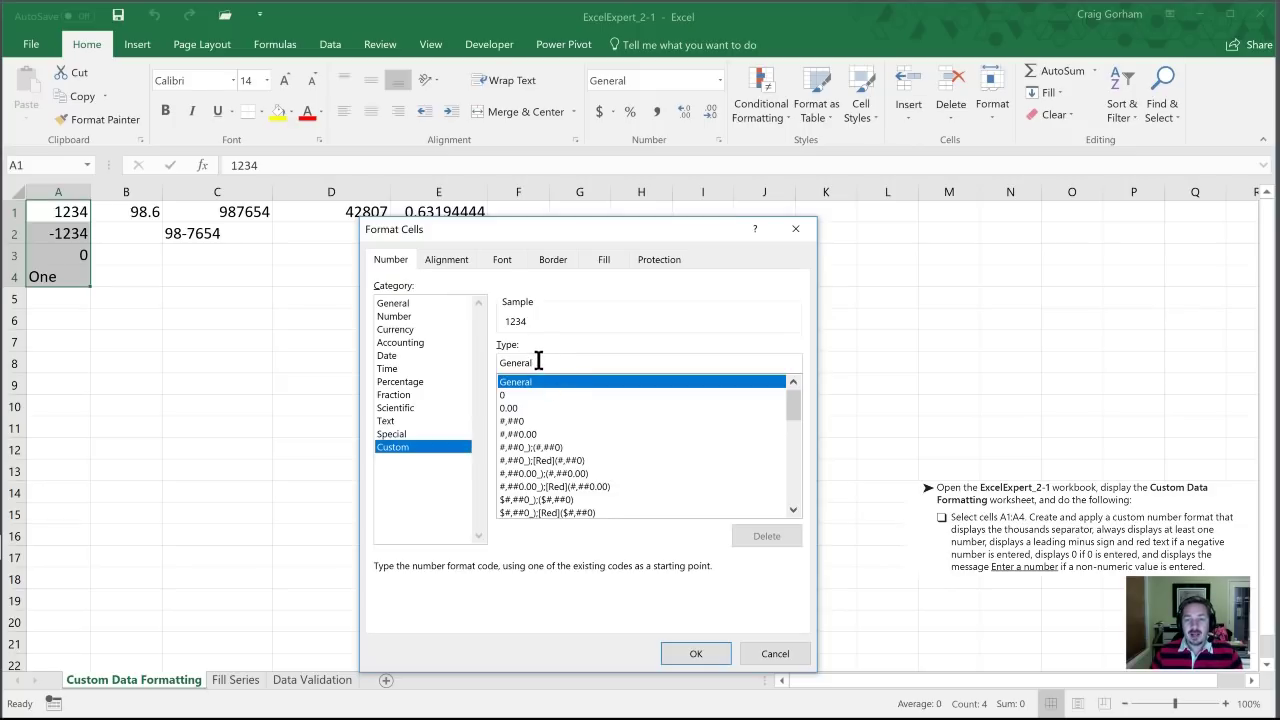
# Replace General with #,##0; as the positive-number section of the custom code.
pyautogui.moveTo(538, 361); pyautogui.dragTo(482, 366)
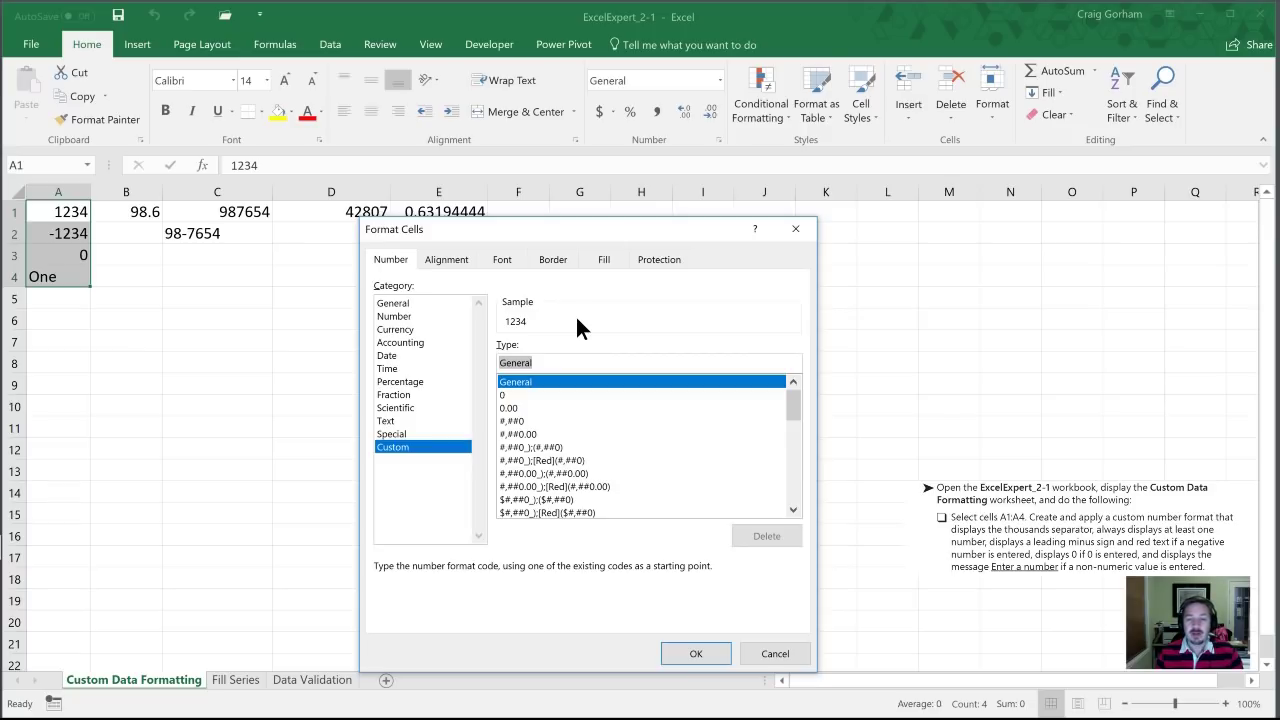
pyautogui.write('#')
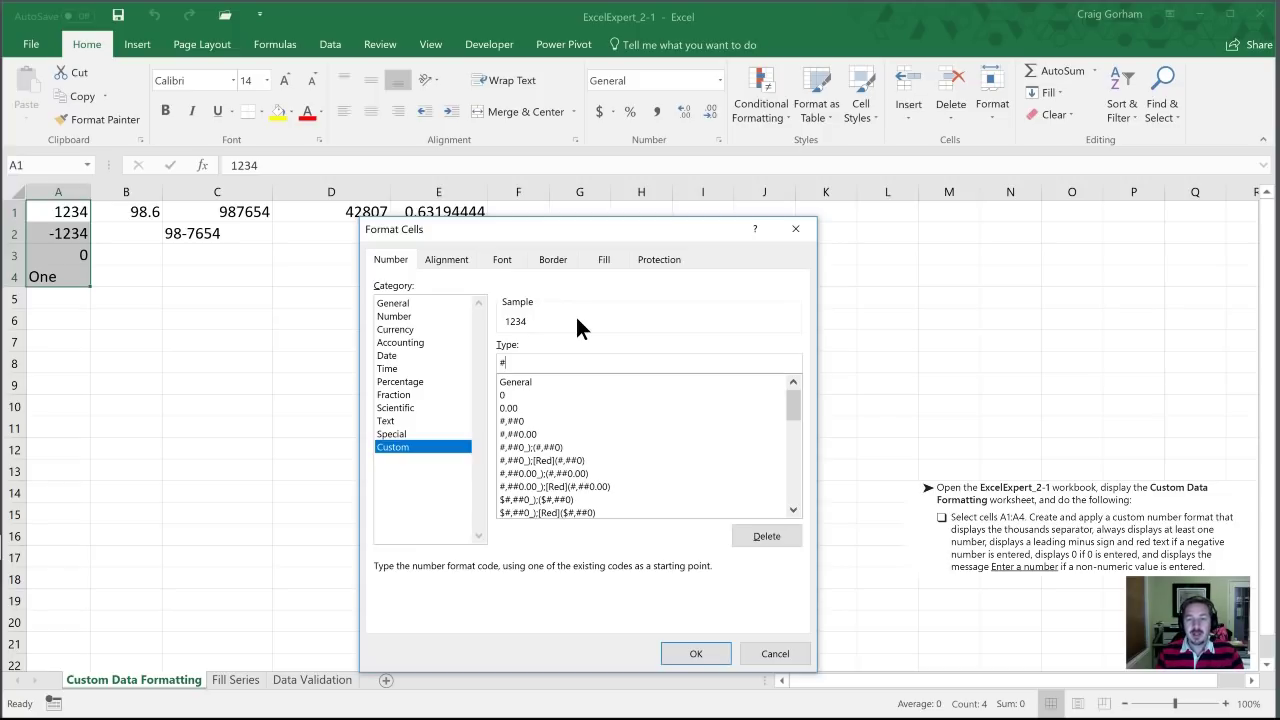
pyautogui.write(',')
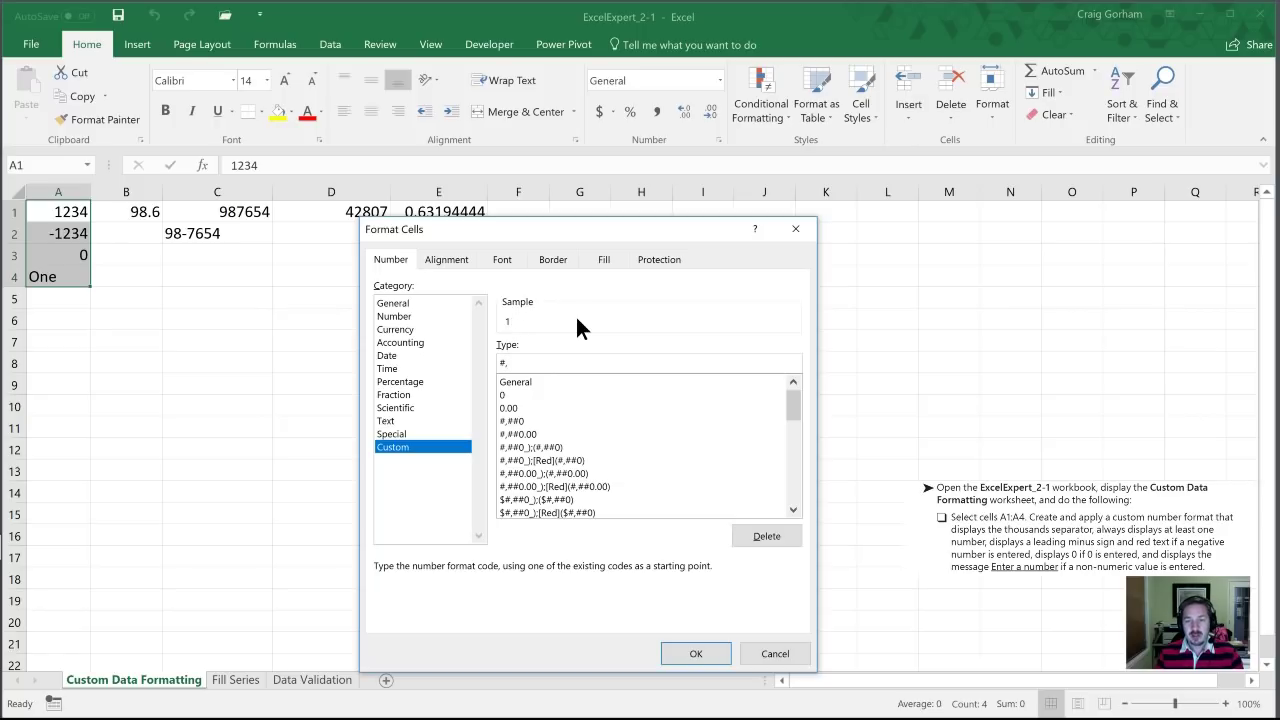
pyautogui.write('#')
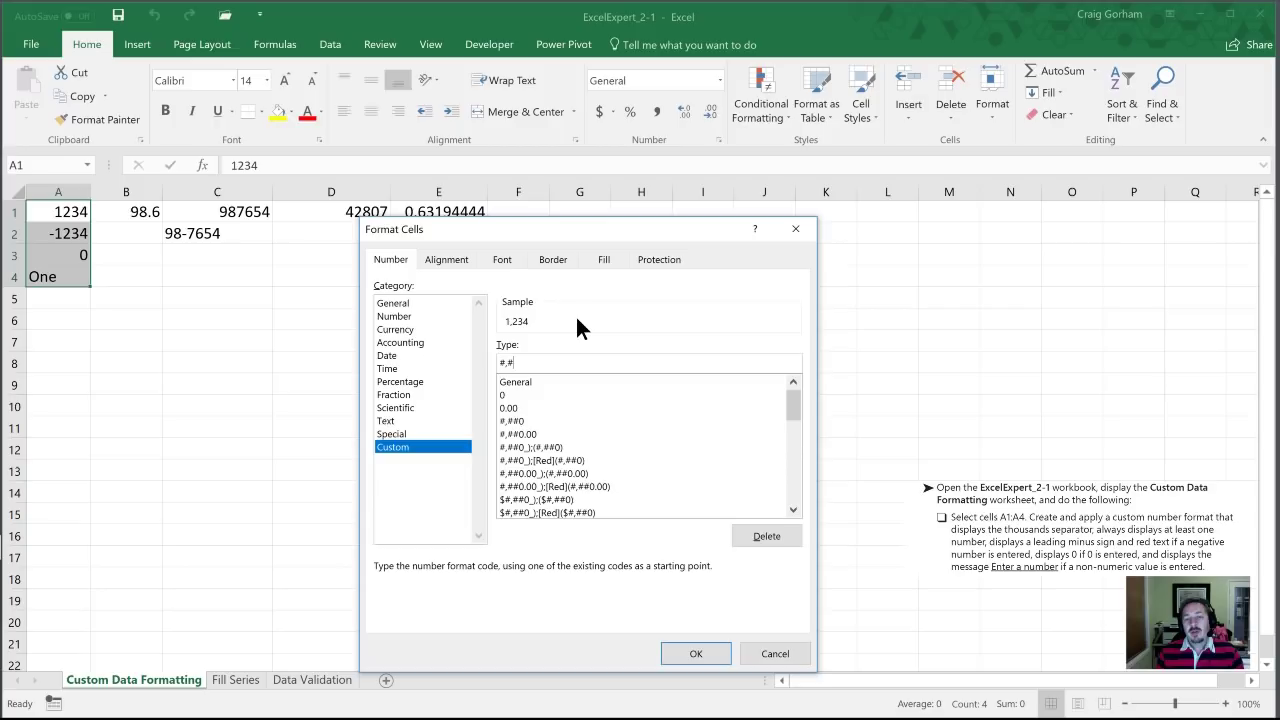
pyautogui.write('#')
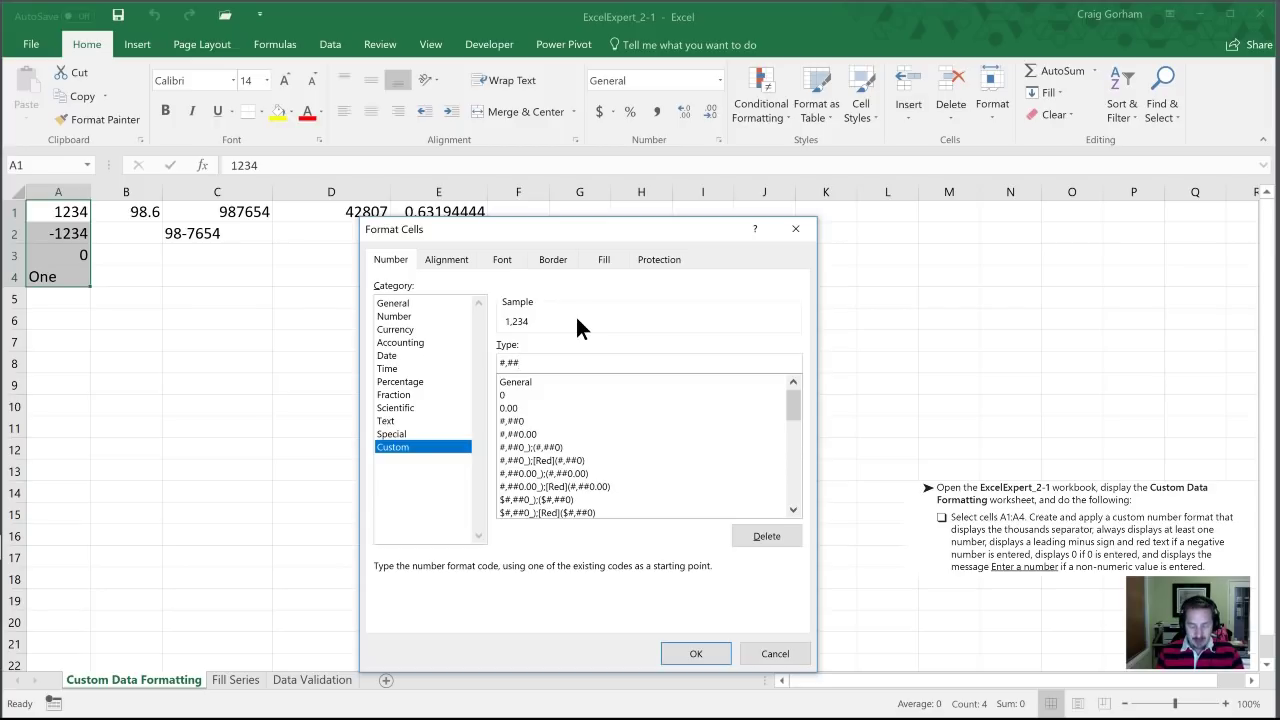
pyautogui.write('0')
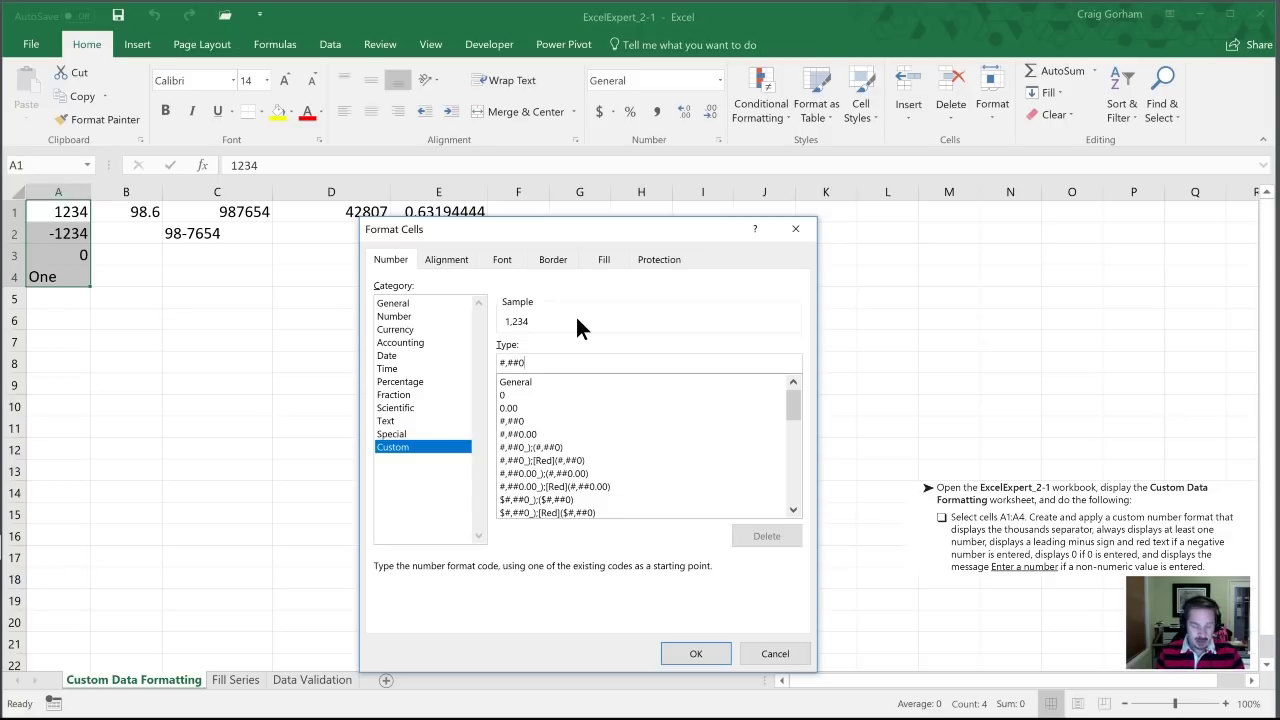
pyautogui.write(';')
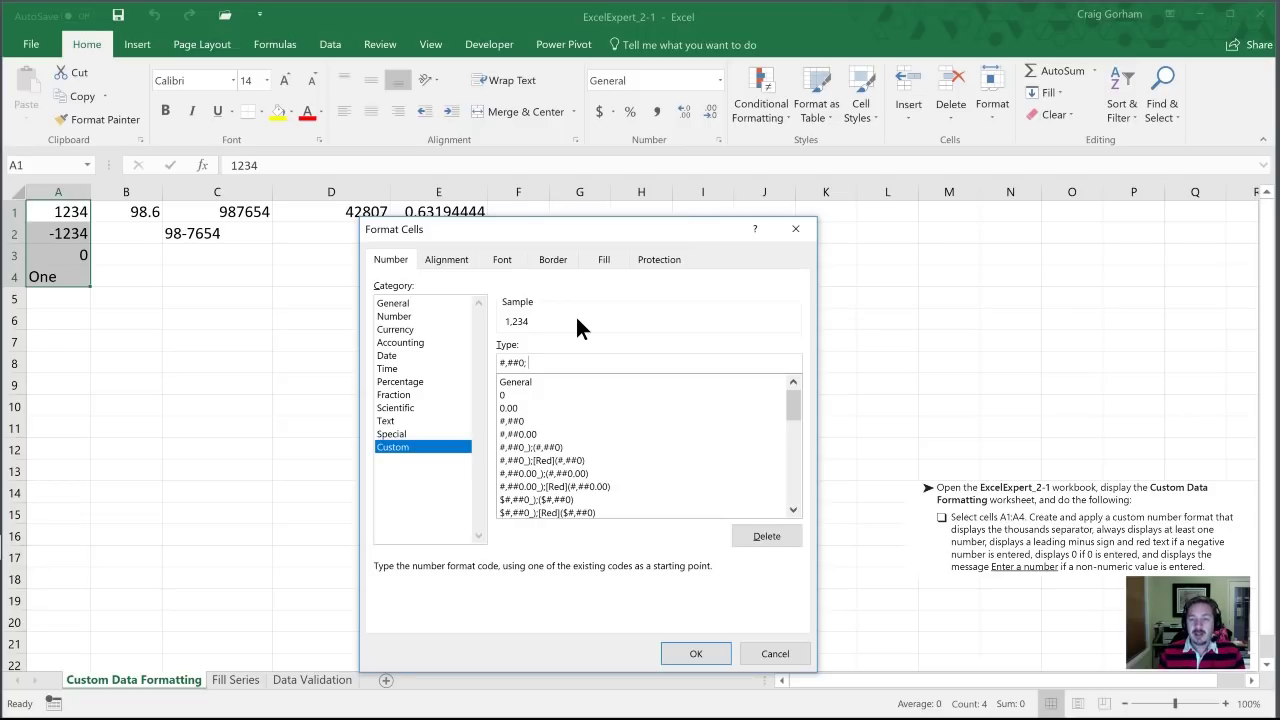
# Append the negative section [Red] -#,##0; to the custom format code.
pyautogui.write('[')
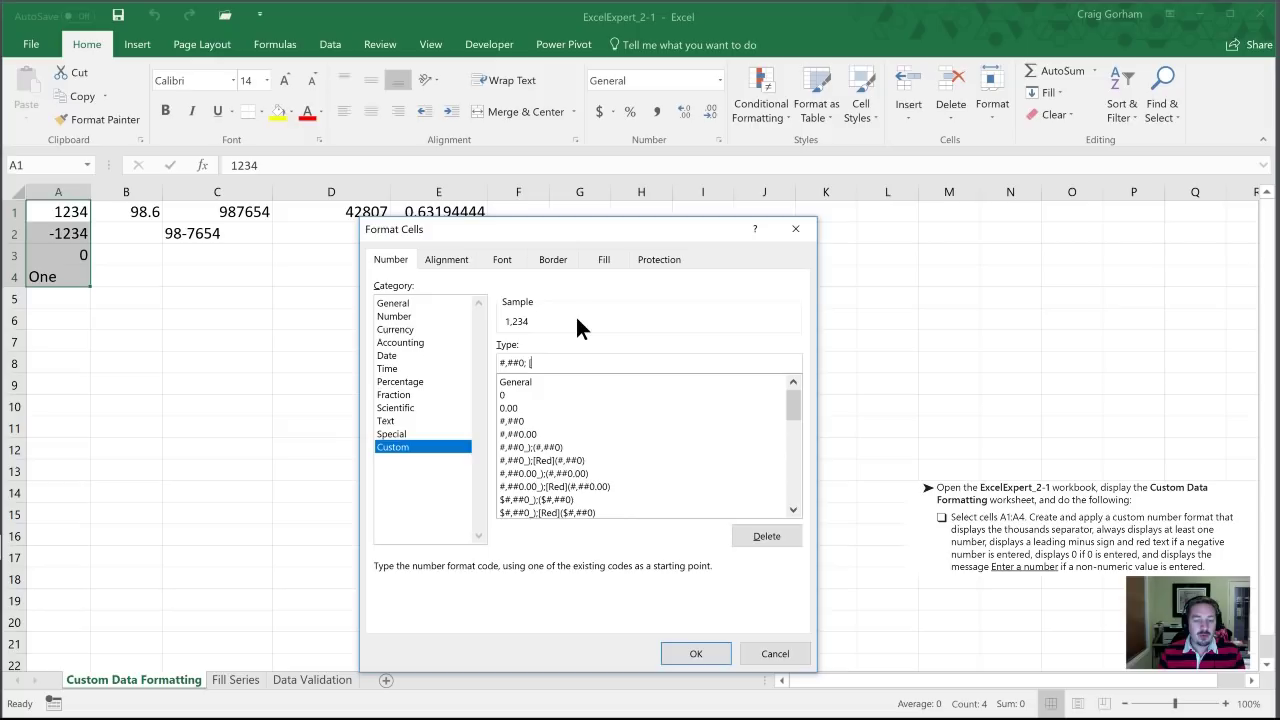
pyautogui.write('red')
pyautogui.press('BackSpace')
pyautogui.press('BackSpace')
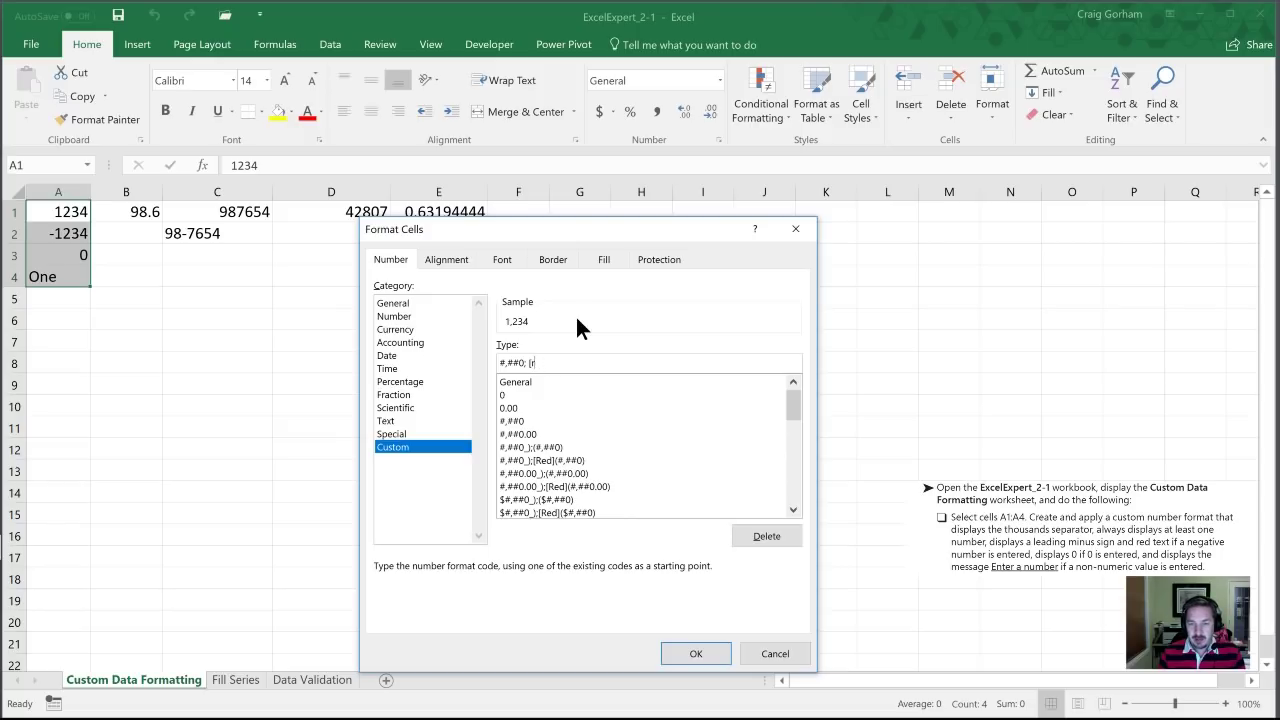
pyautogui.press('BackSpace')
pyautogui.write('Red')
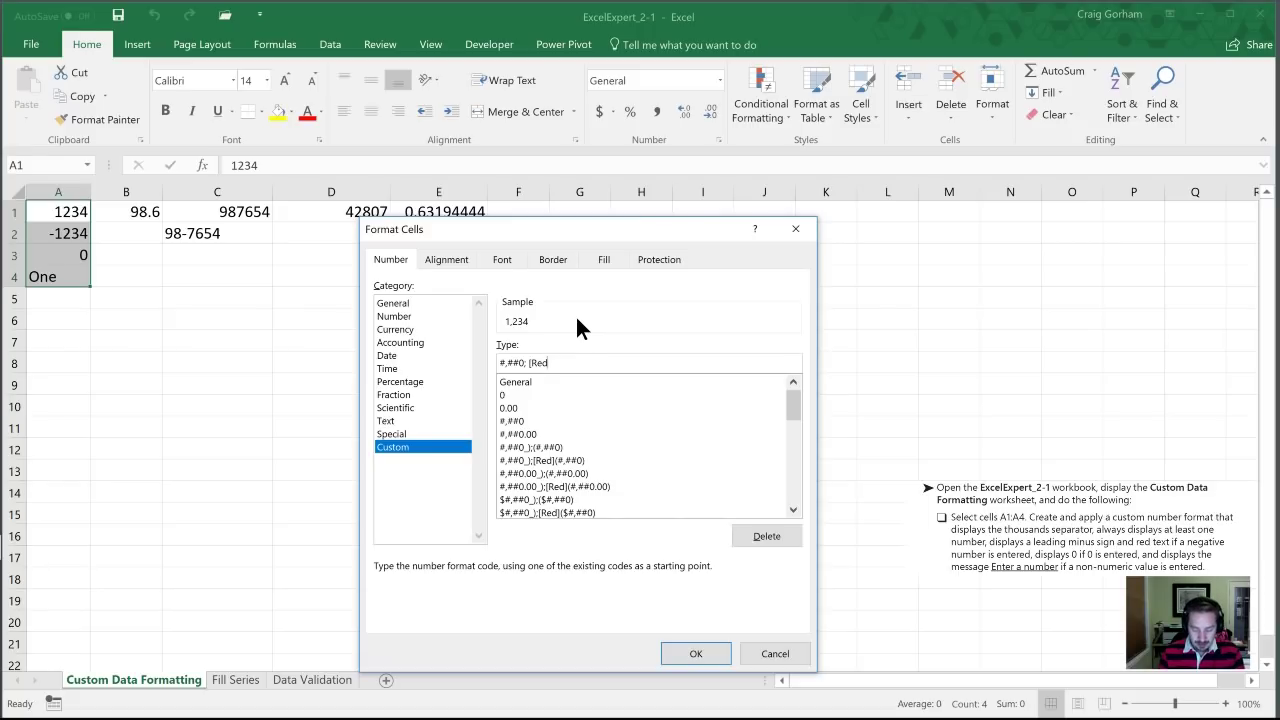
pyautogui.write(']')
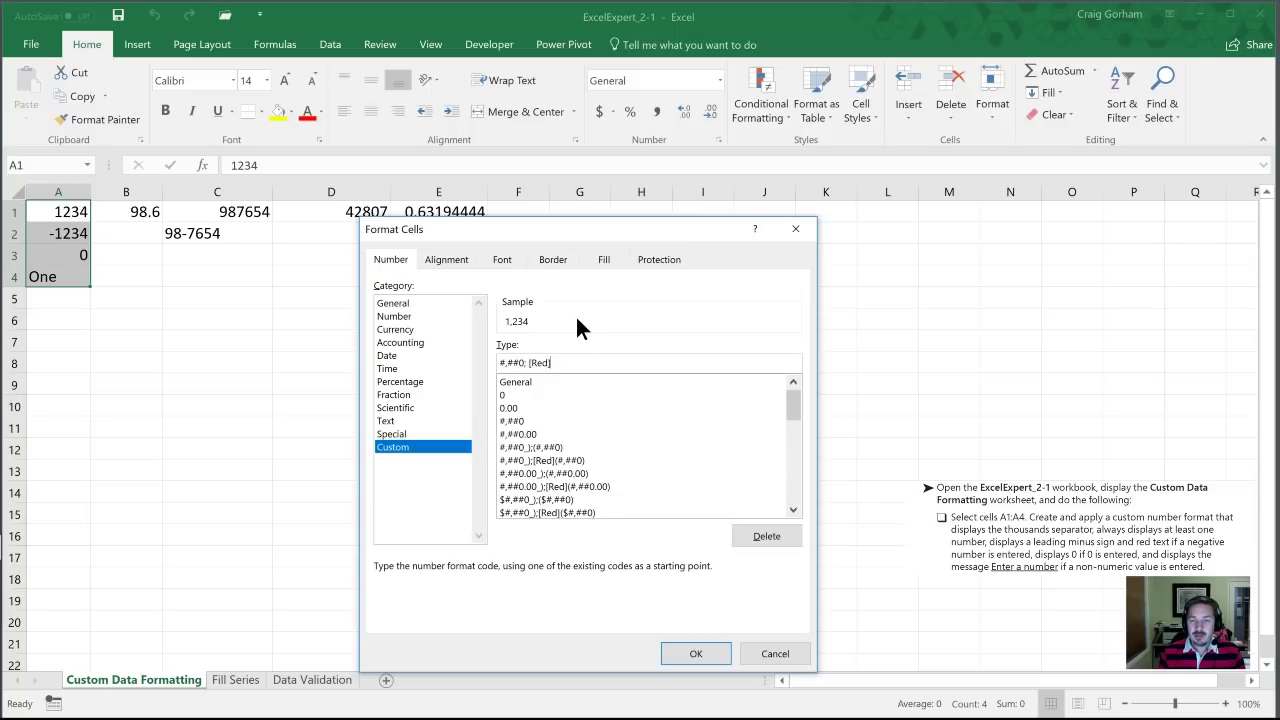
pyautogui.write(' -')
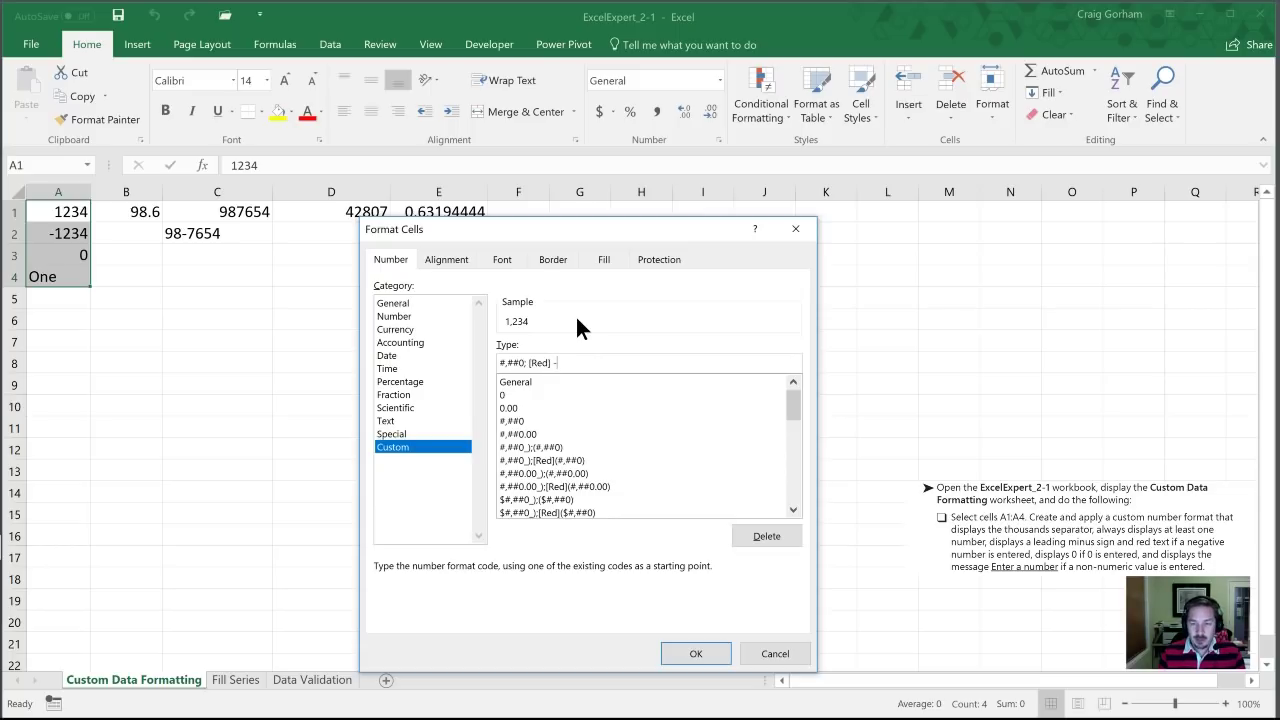
pyautogui.write('#,#')
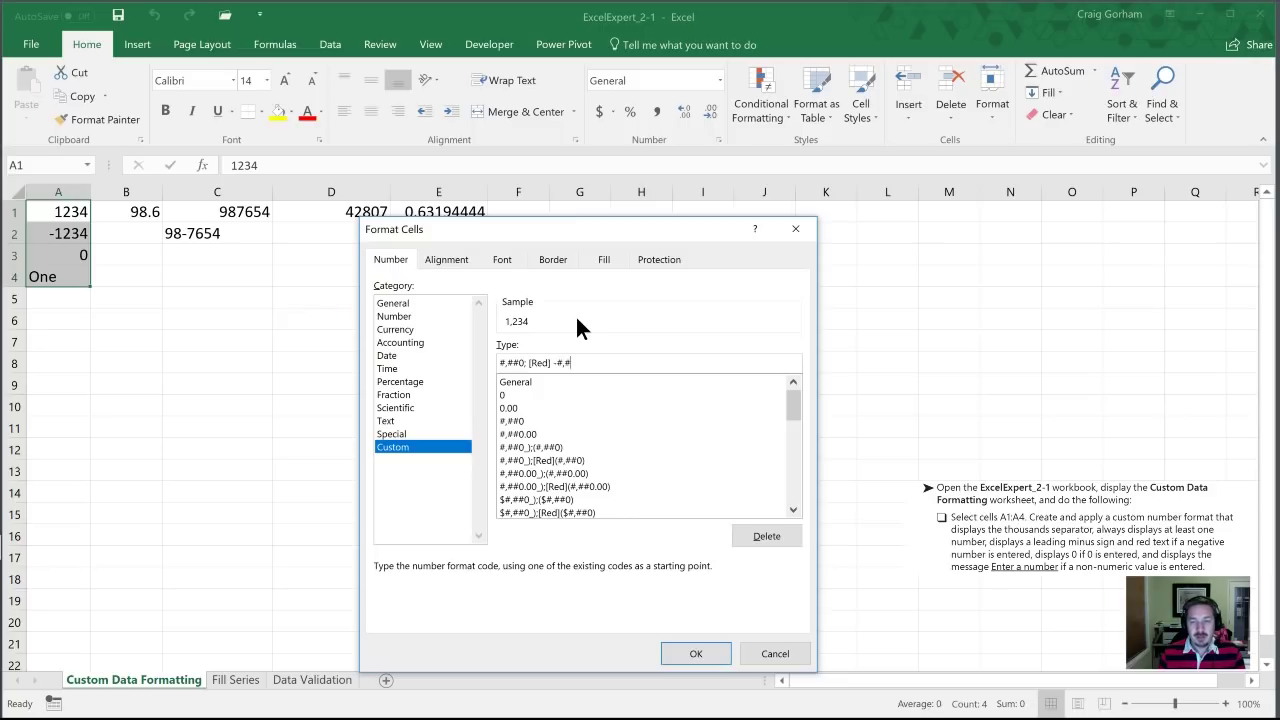
pyautogui.write('#0')
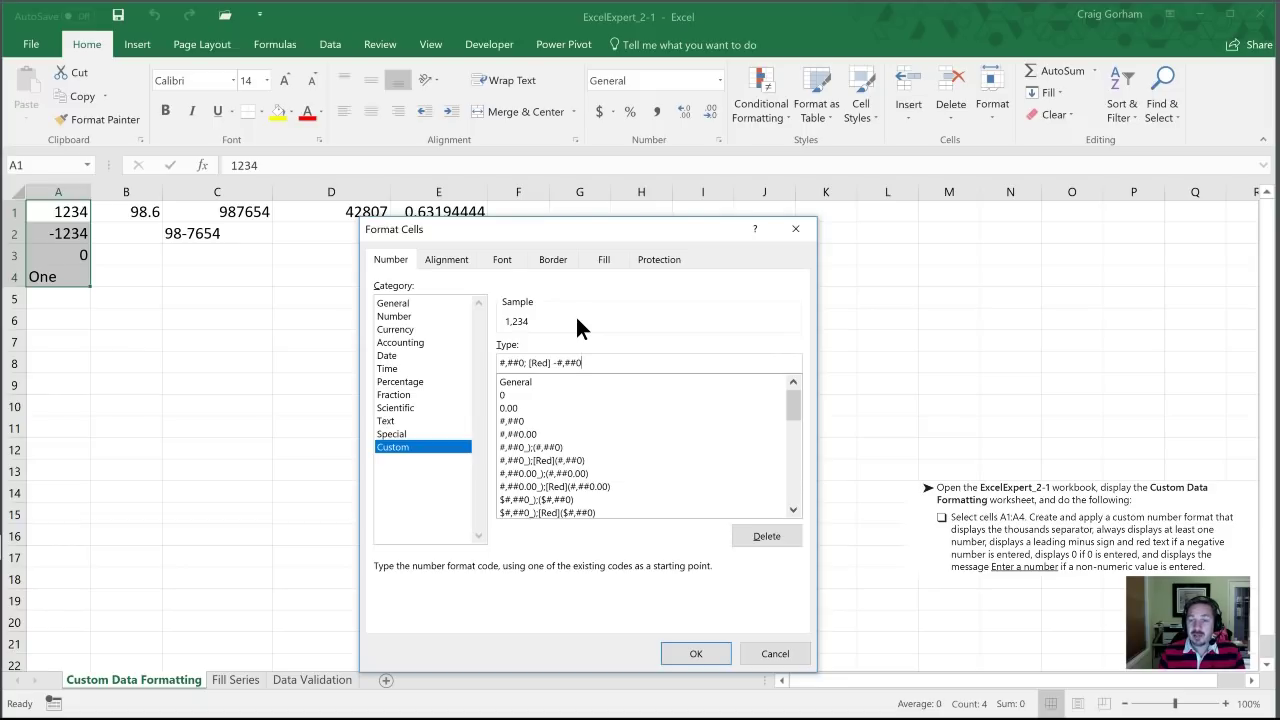
pyautogui.write('; 0; "E')
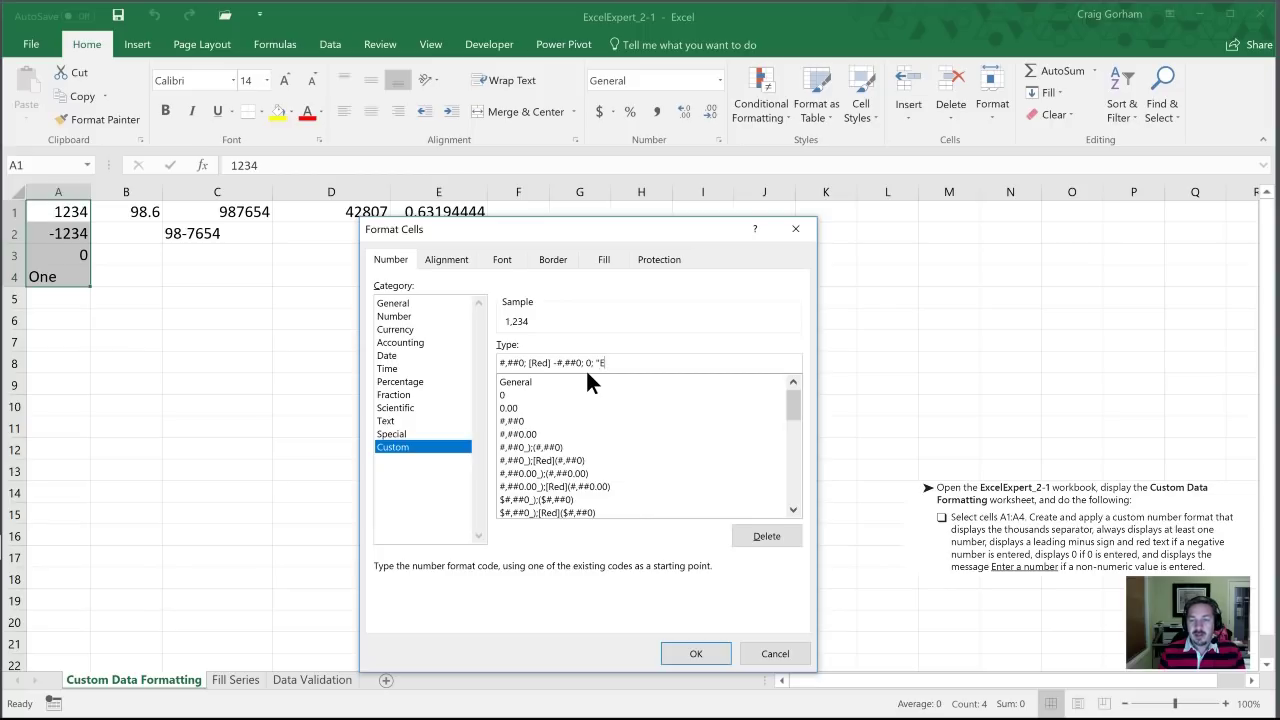
# Finish the code with the 0; zero section and the "Enter a number" text section.
pyautogui.write('nter a ')
pyautogui.write('number')
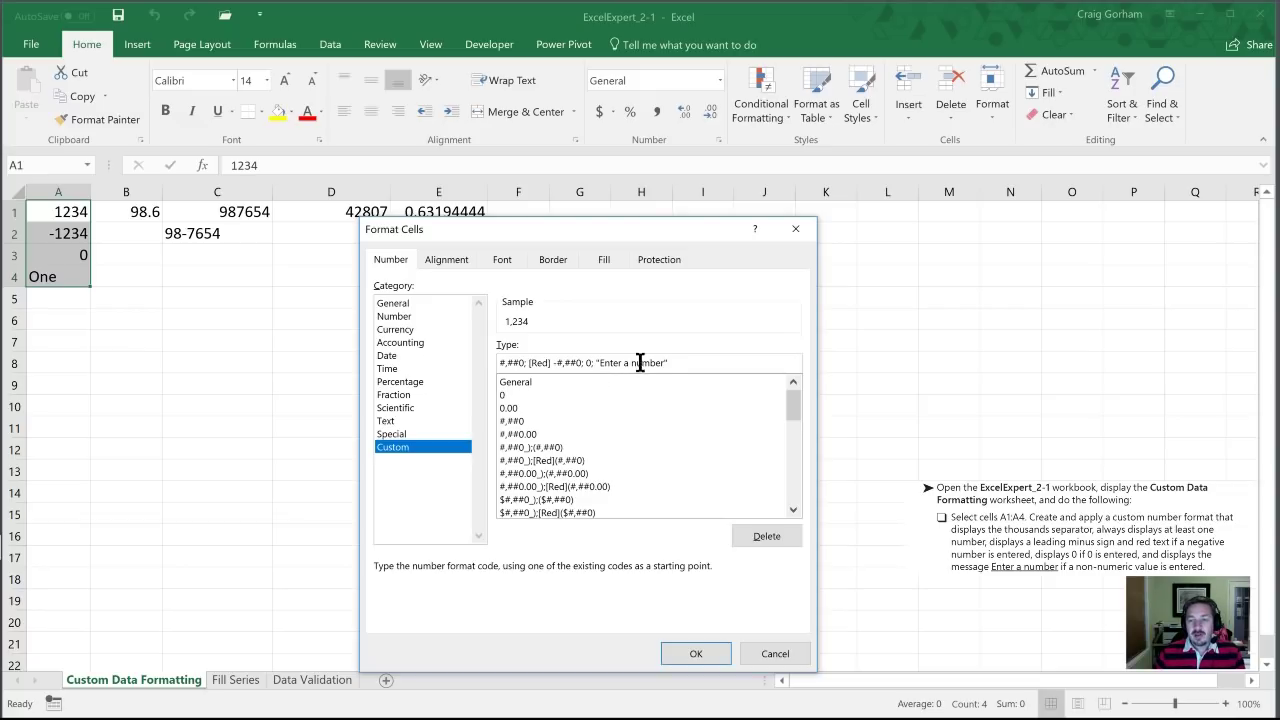
pyautogui.moveTo(672, 362); pyautogui.dragTo(495, 365)
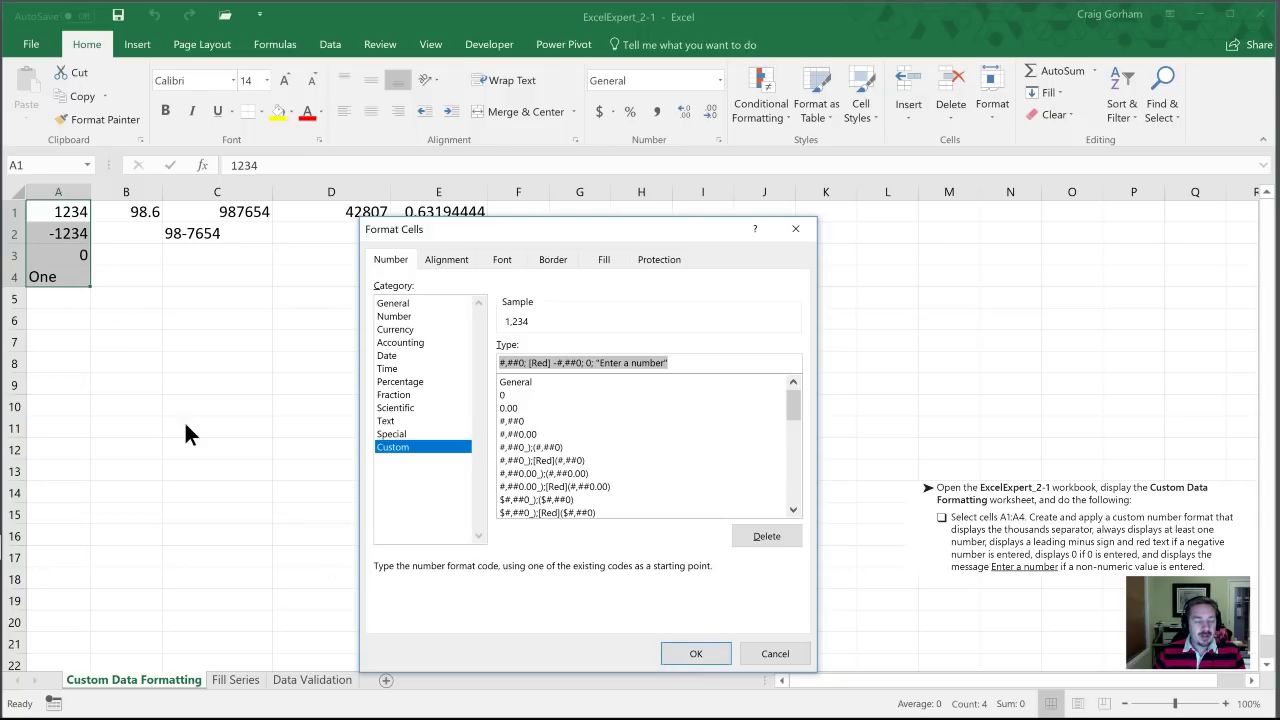
# Apply the four-section format and confirm A3 shows 0 and A4 shows Enter a number.
pyautogui.click(697, 653)
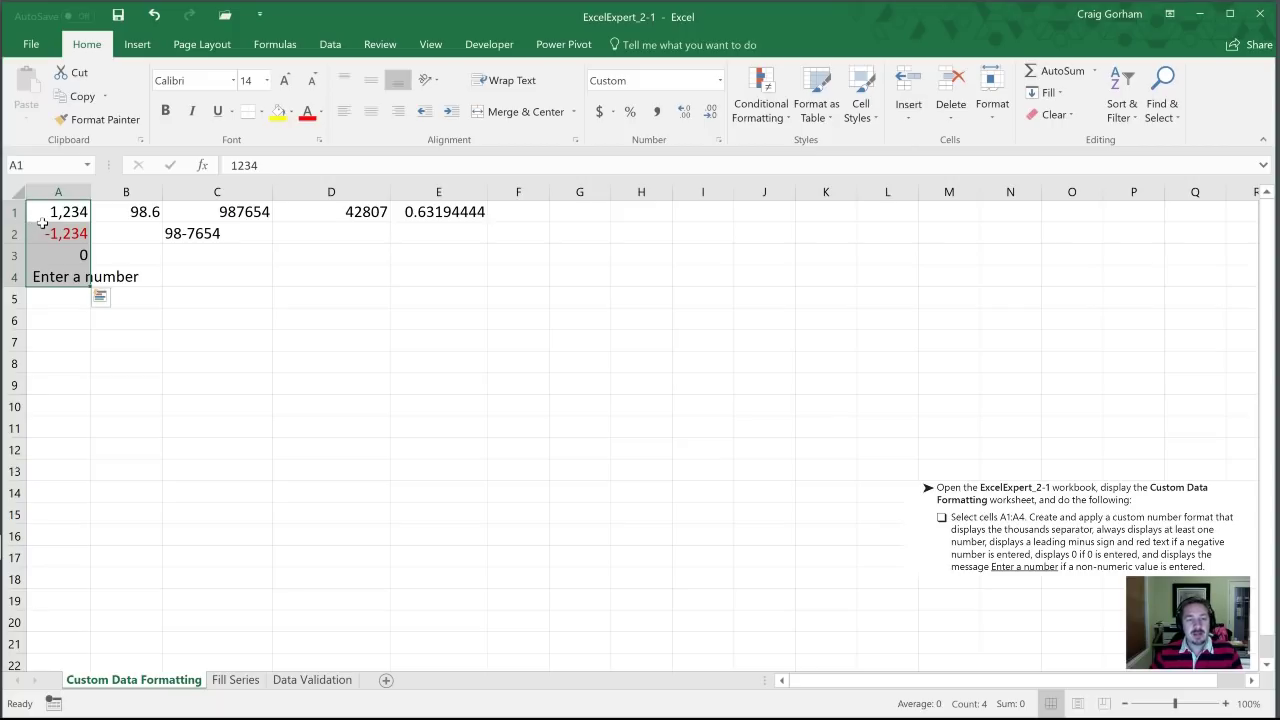
pyautogui.click(40, 258)
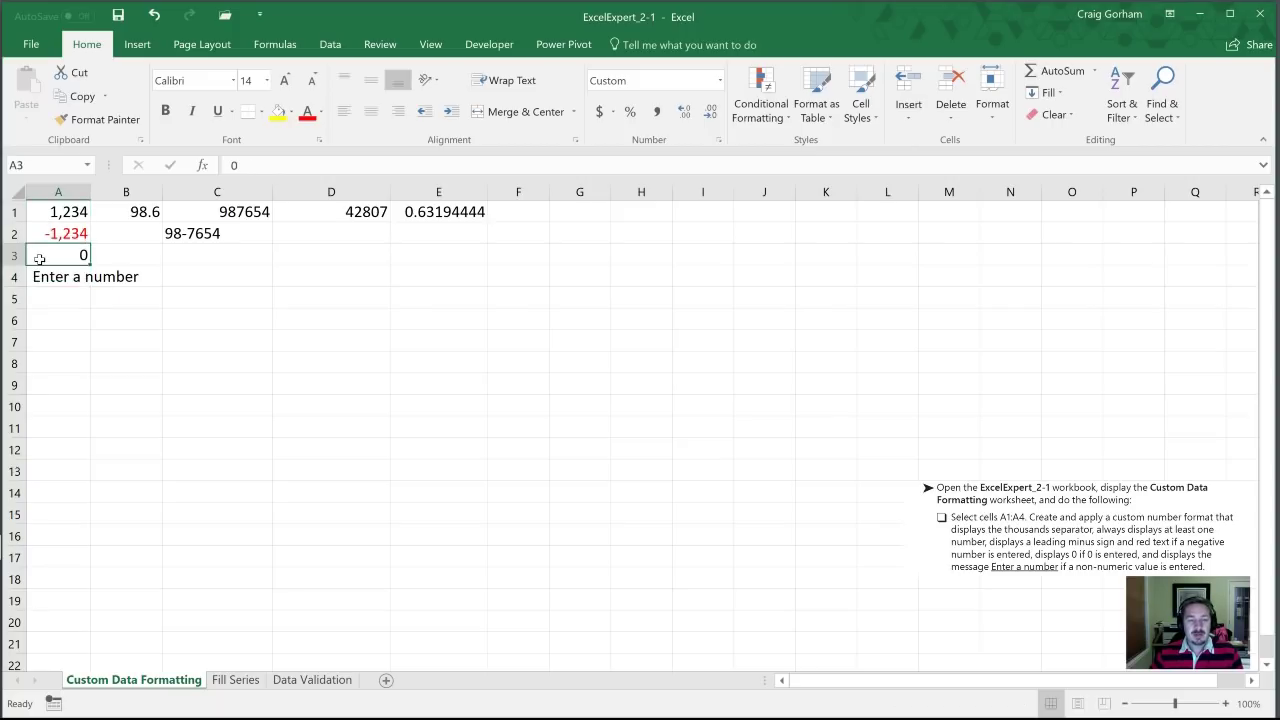
pyautogui.click(62, 277)
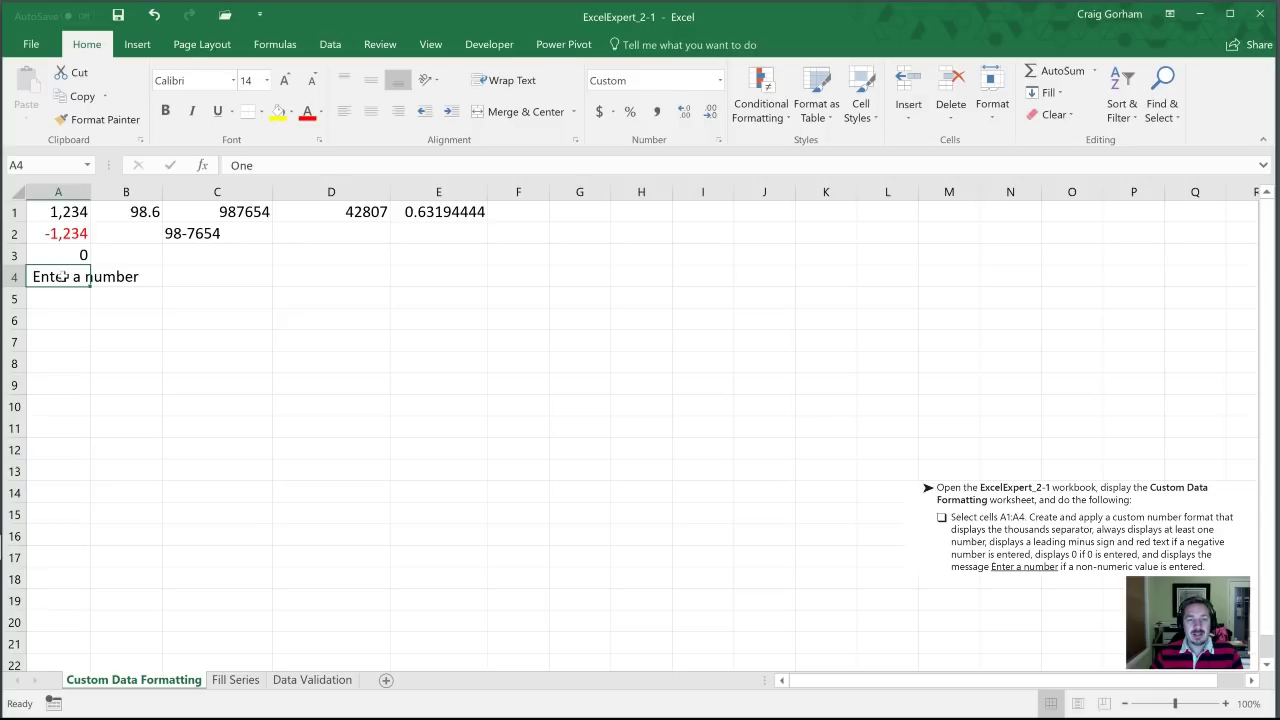
pyautogui.moveTo(260, 166); pyautogui.dragTo(229, 166)
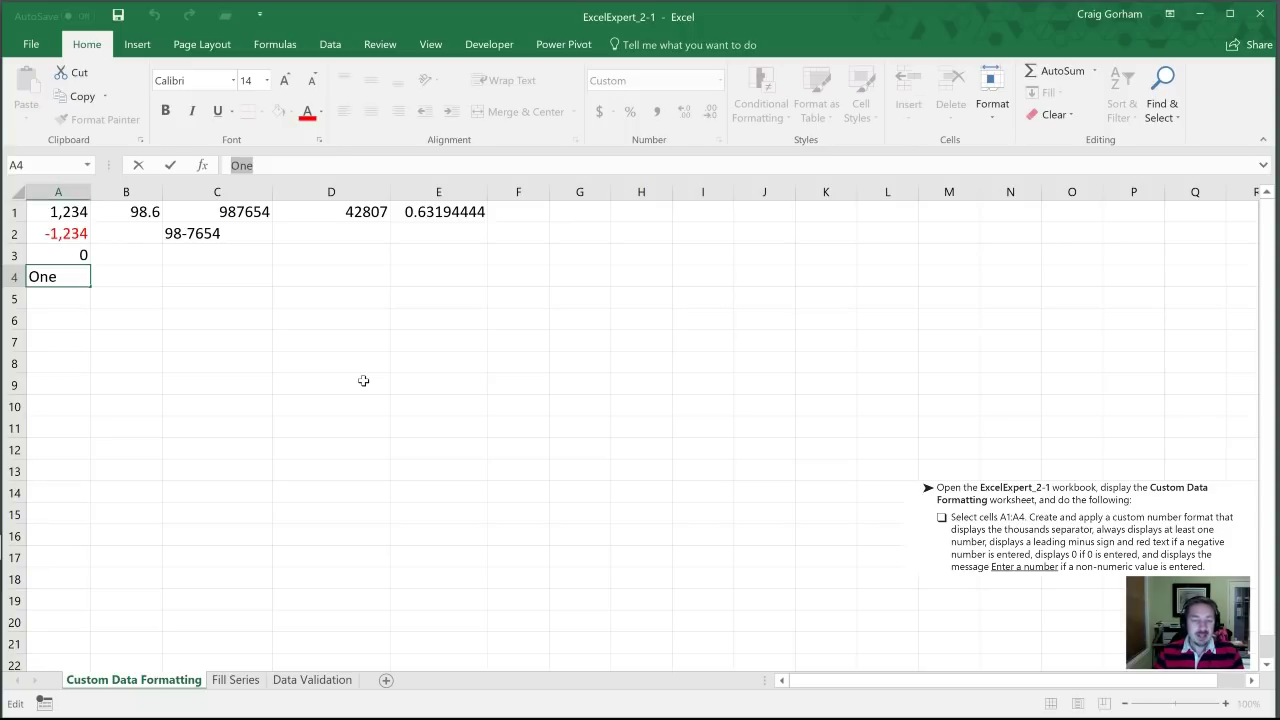
pyautogui.press('Escape')
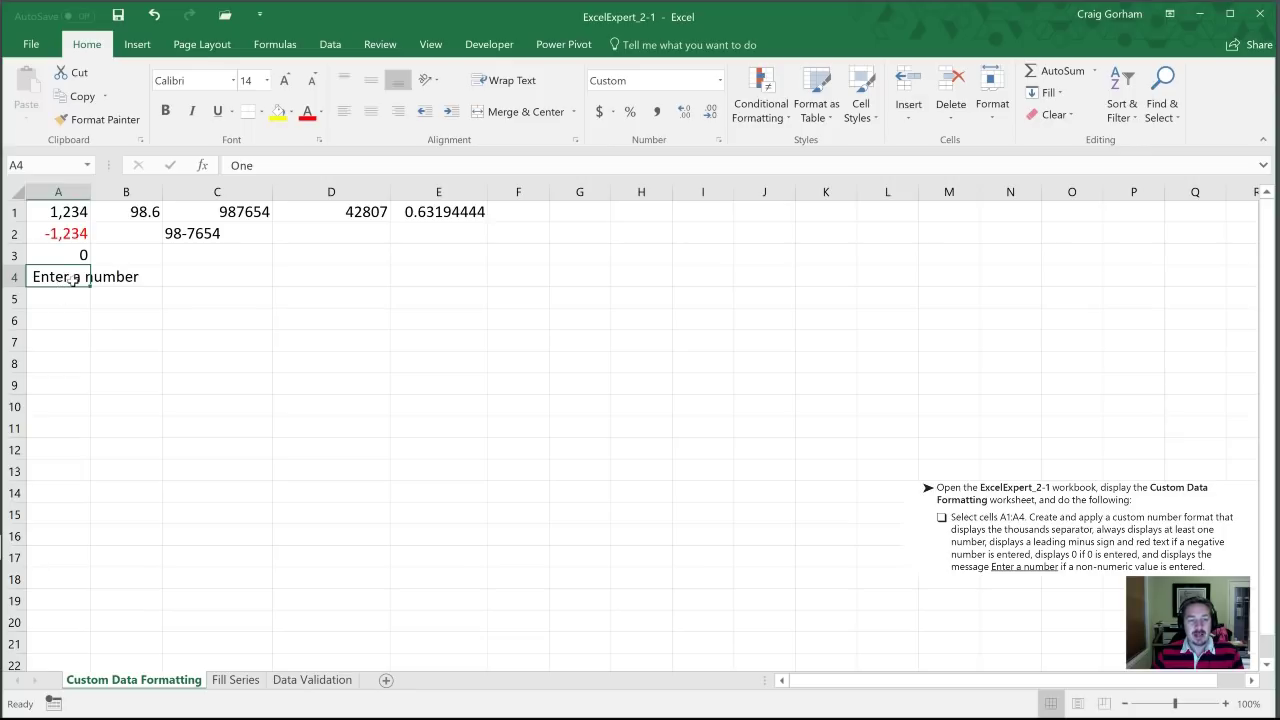
pyautogui.click(60, 363)
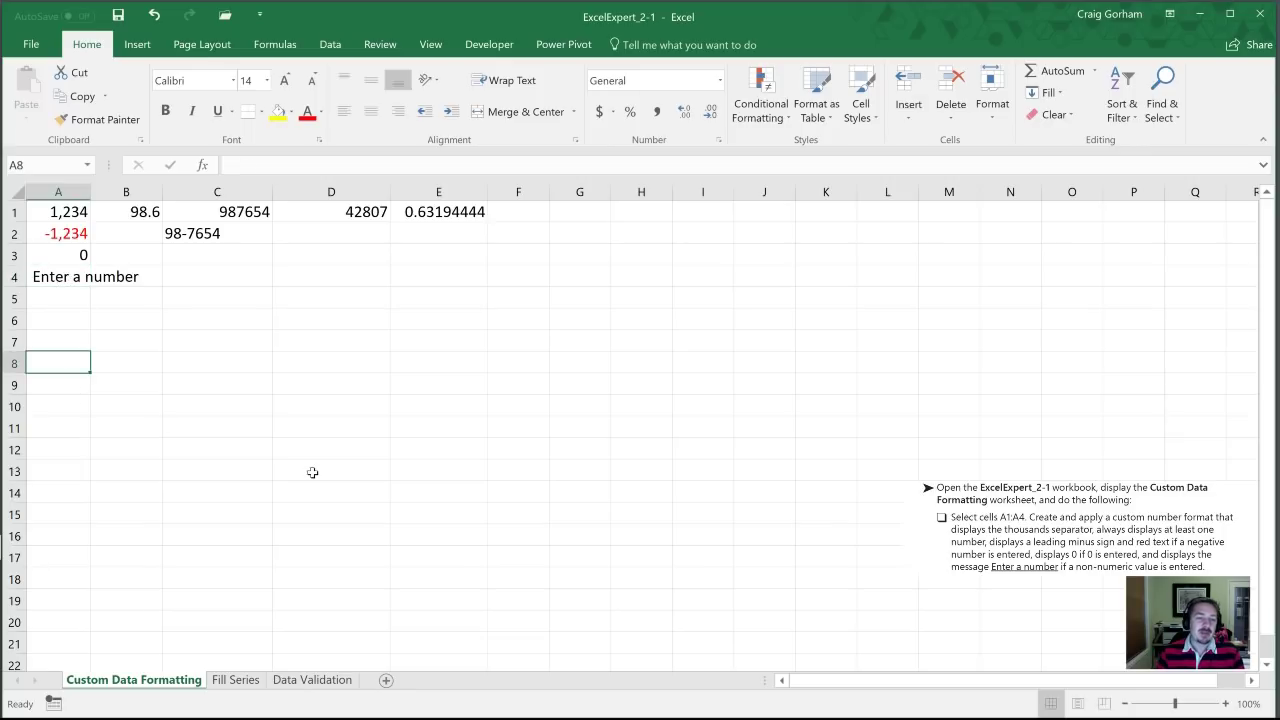
pyautogui.write('=')
pyautogui.press('Up')
pyautogui.press('Up')
pyautogui.press('Up')
pyautogui.press('Up')
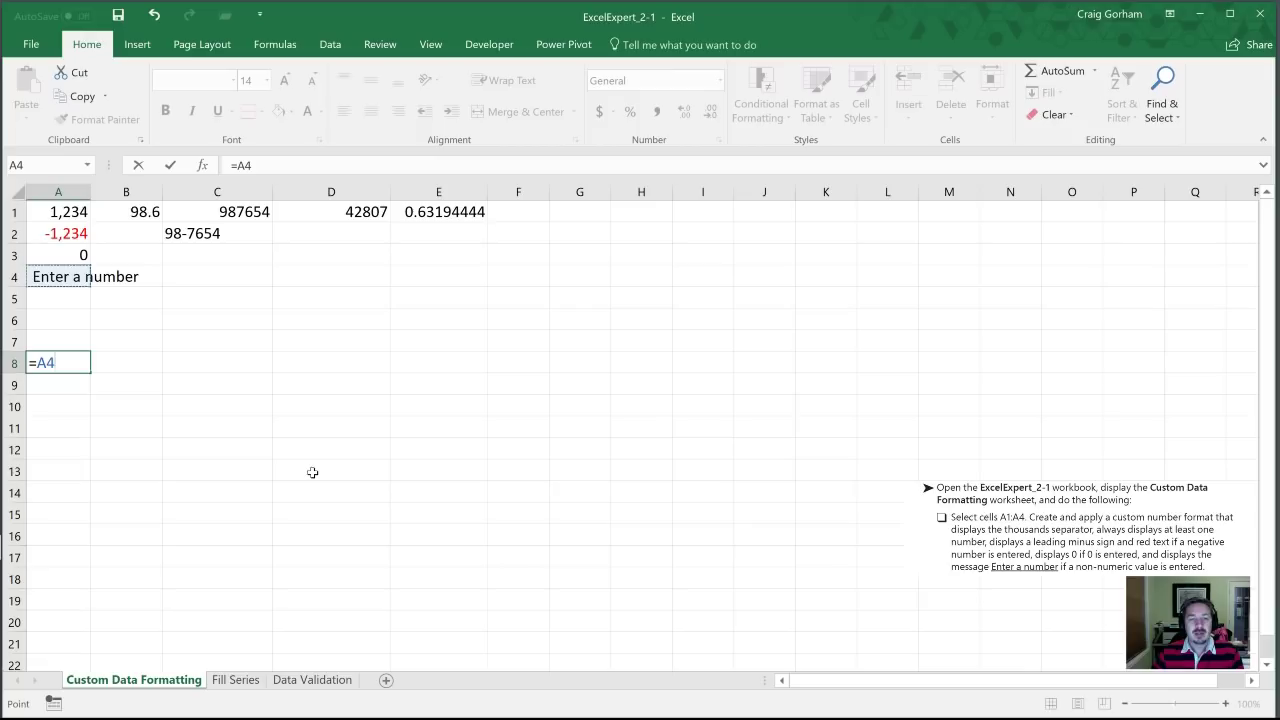
pyautogui.press('Return')
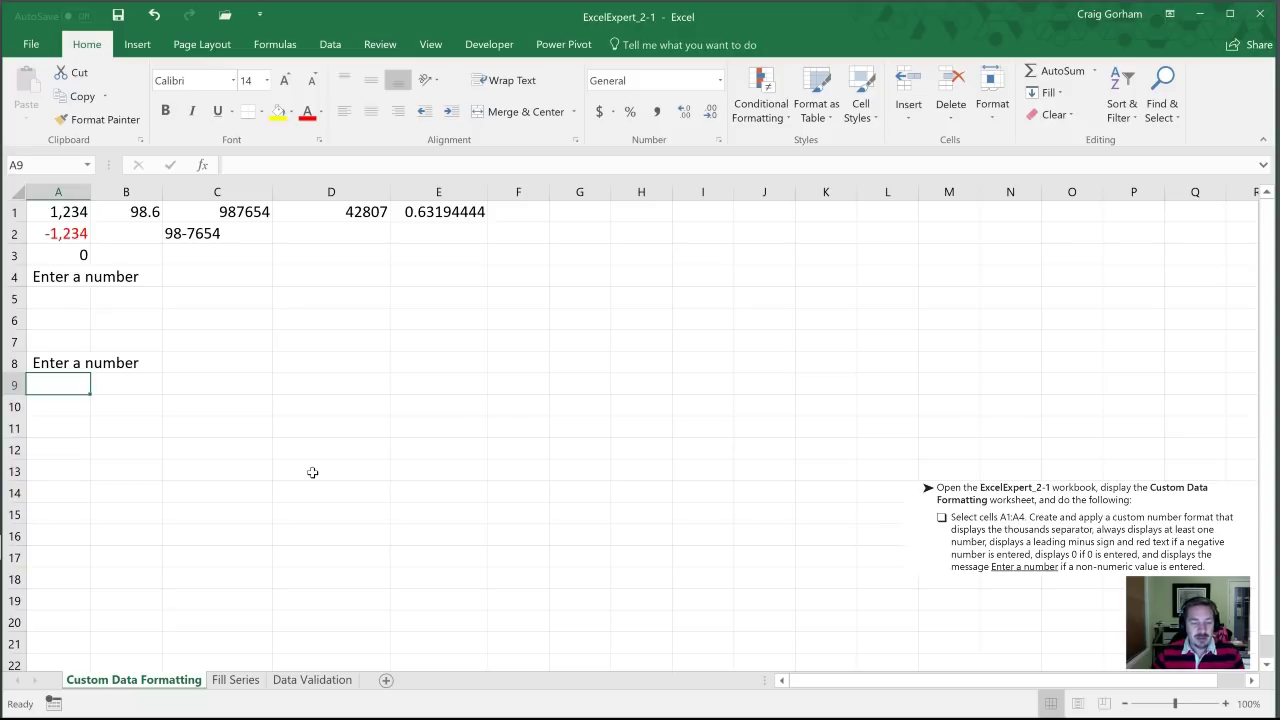
pyautogui.press('Up')
pyautogui.press('Delete')
pyautogui.press('Up')
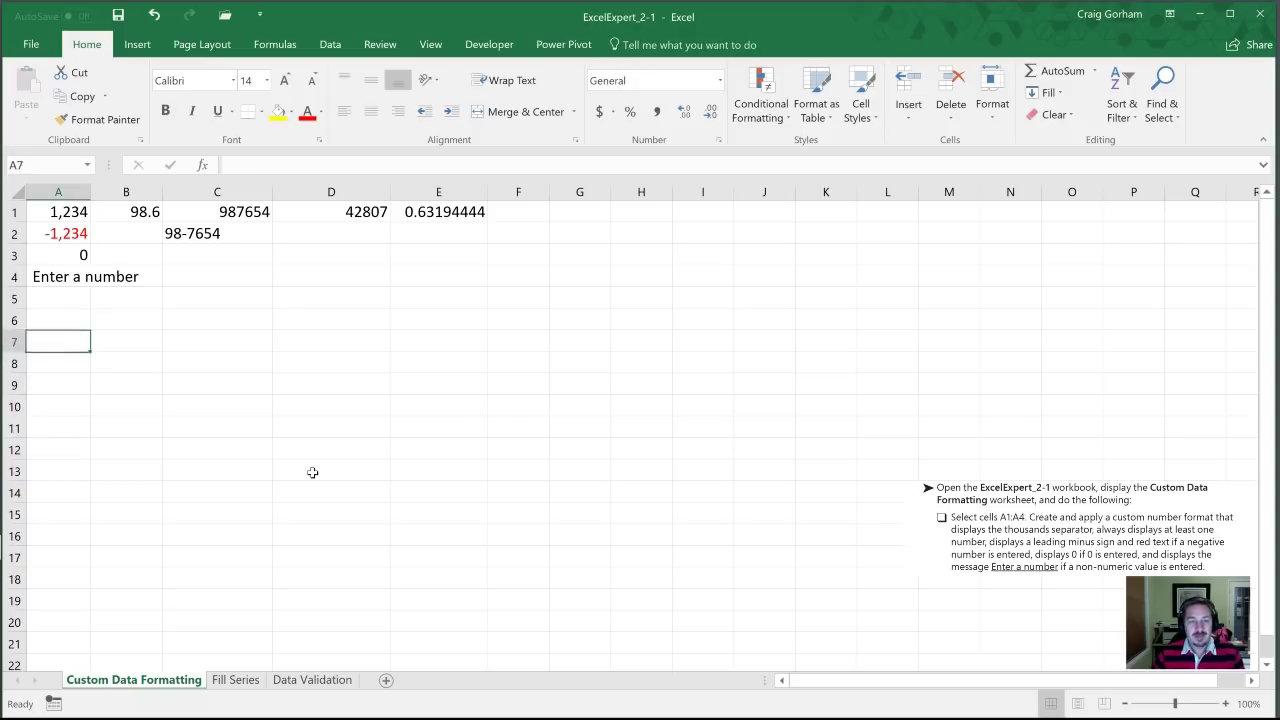
pyautogui.press('Up')
pyautogui.press('Up')
pyautogui.press('Up')
pyautogui.press('Up')
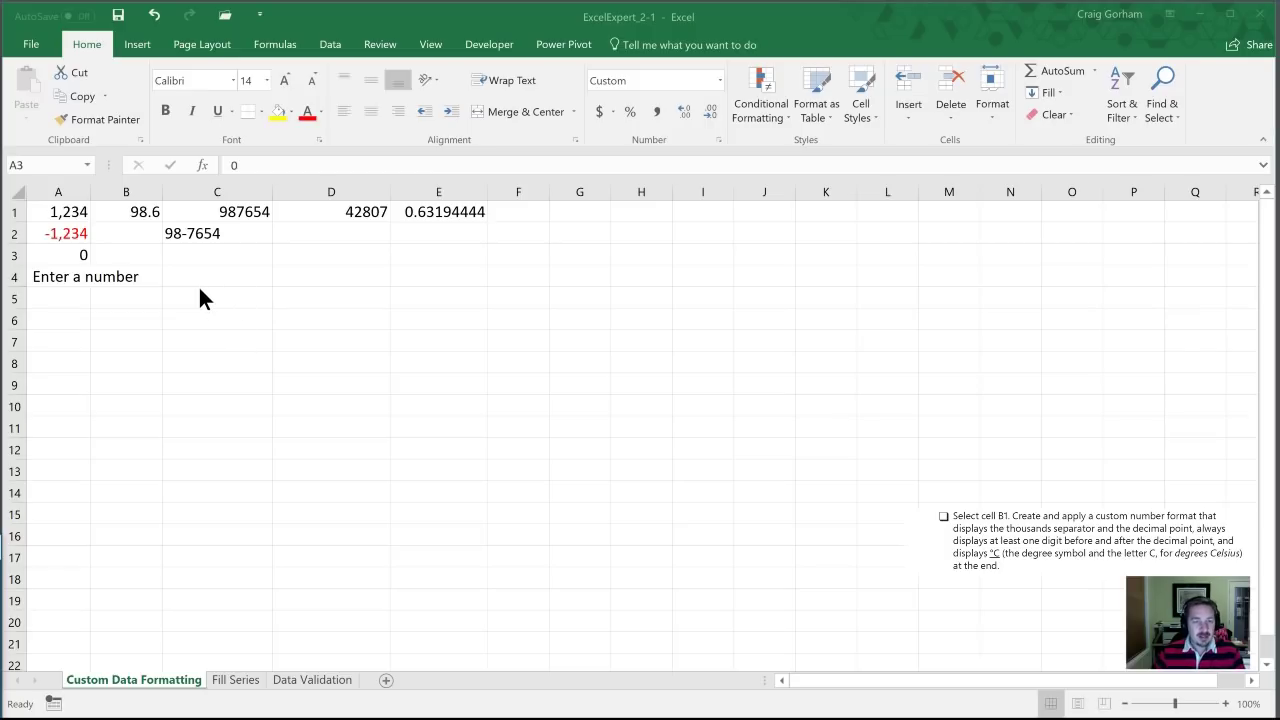
# Format B1 with custom code #,##0.0°C so 98.6 displays as 98.6°C.
pyautogui.click(129, 214)
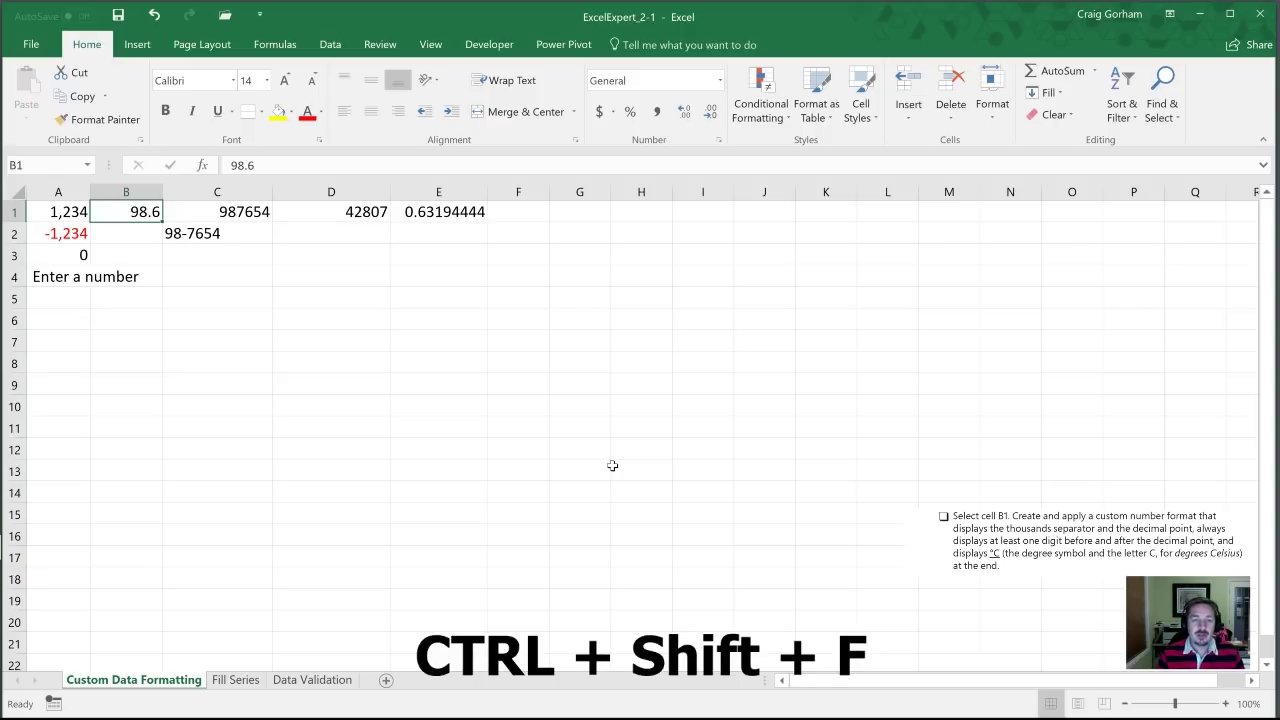
pyautogui.hotkey('ctrl', 'shift', 'f')
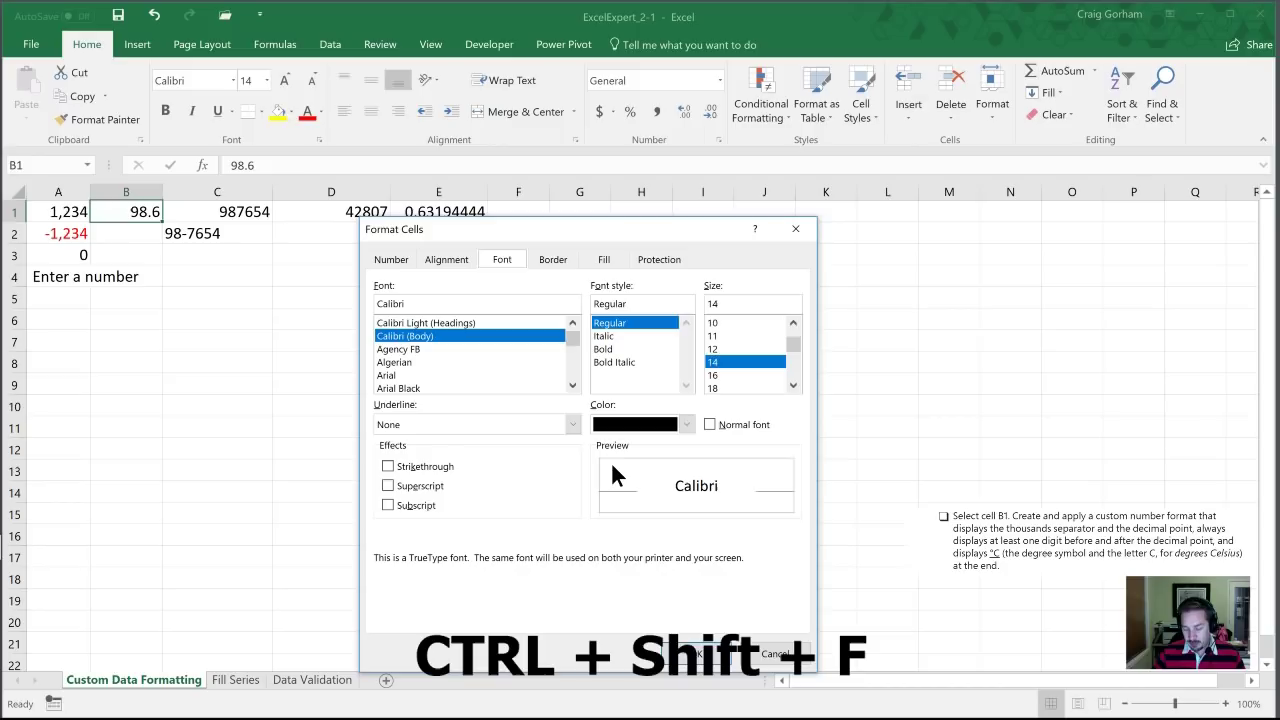
pyautogui.hotkey('ctrl', 'pageup')
pyautogui.hotkey('ctrl', 'pageup')
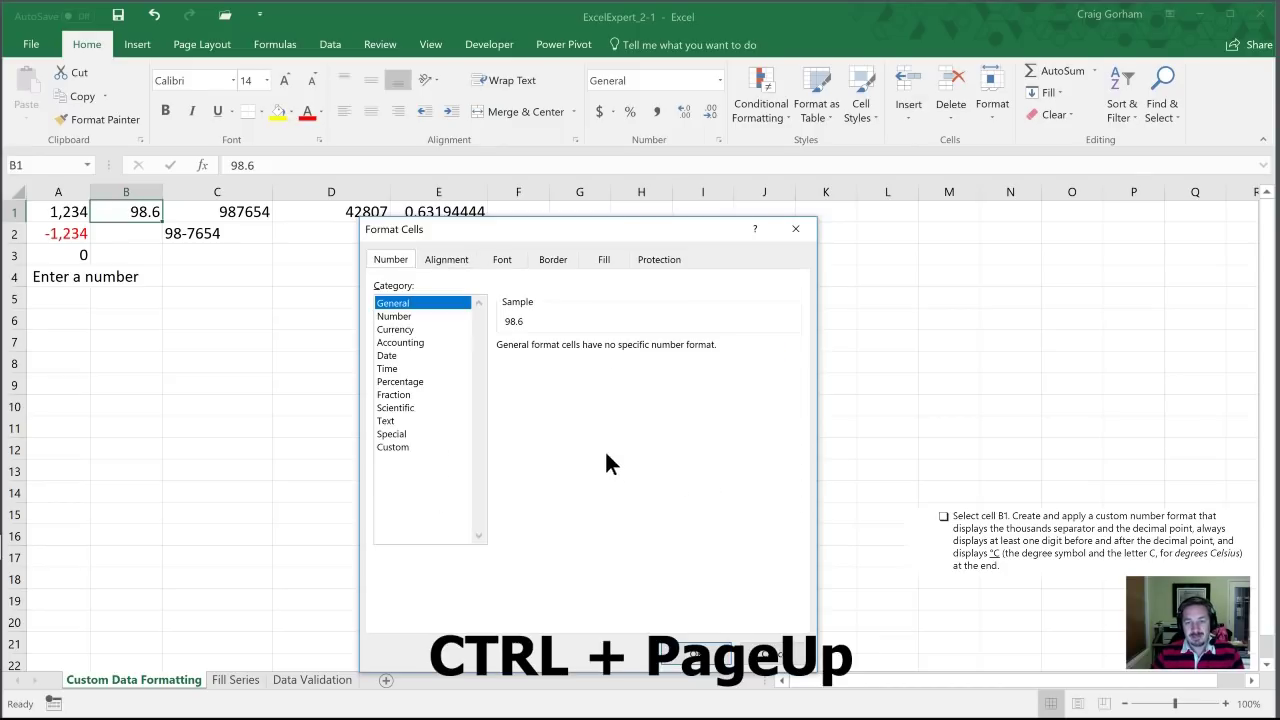
pyautogui.click(398, 448)
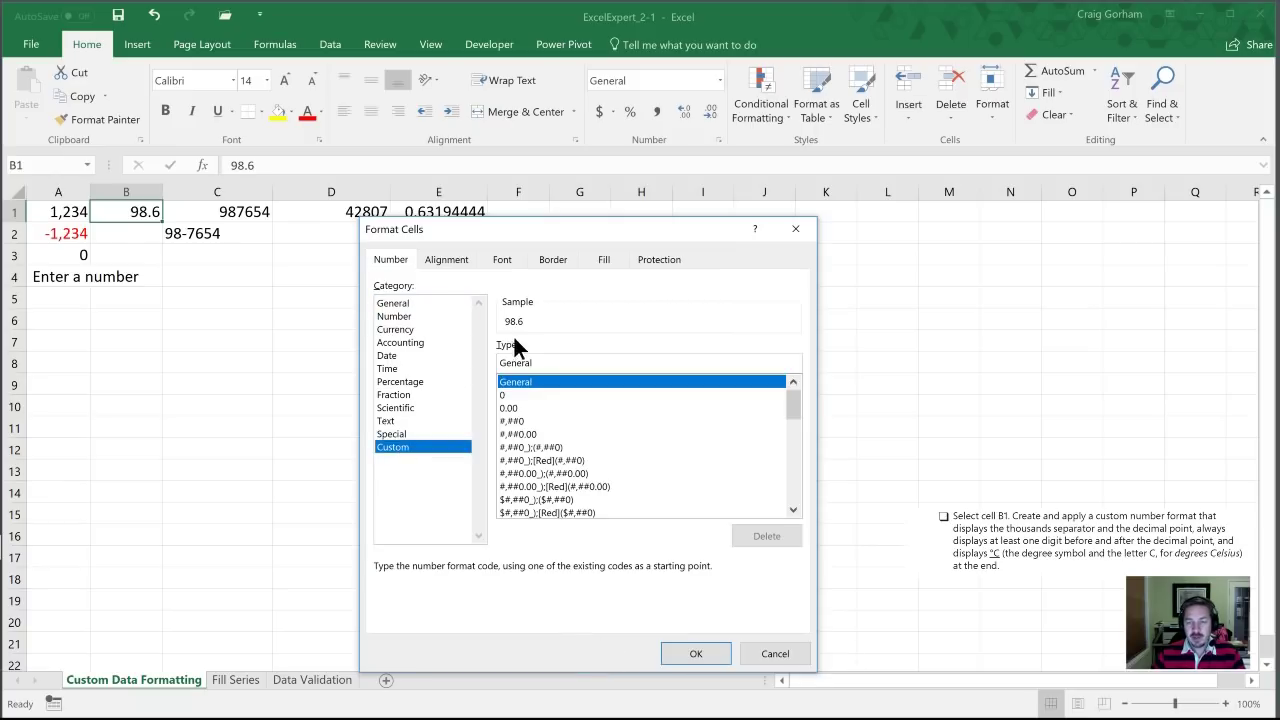
pyautogui.moveTo(551, 363); pyautogui.dragTo(500, 363)
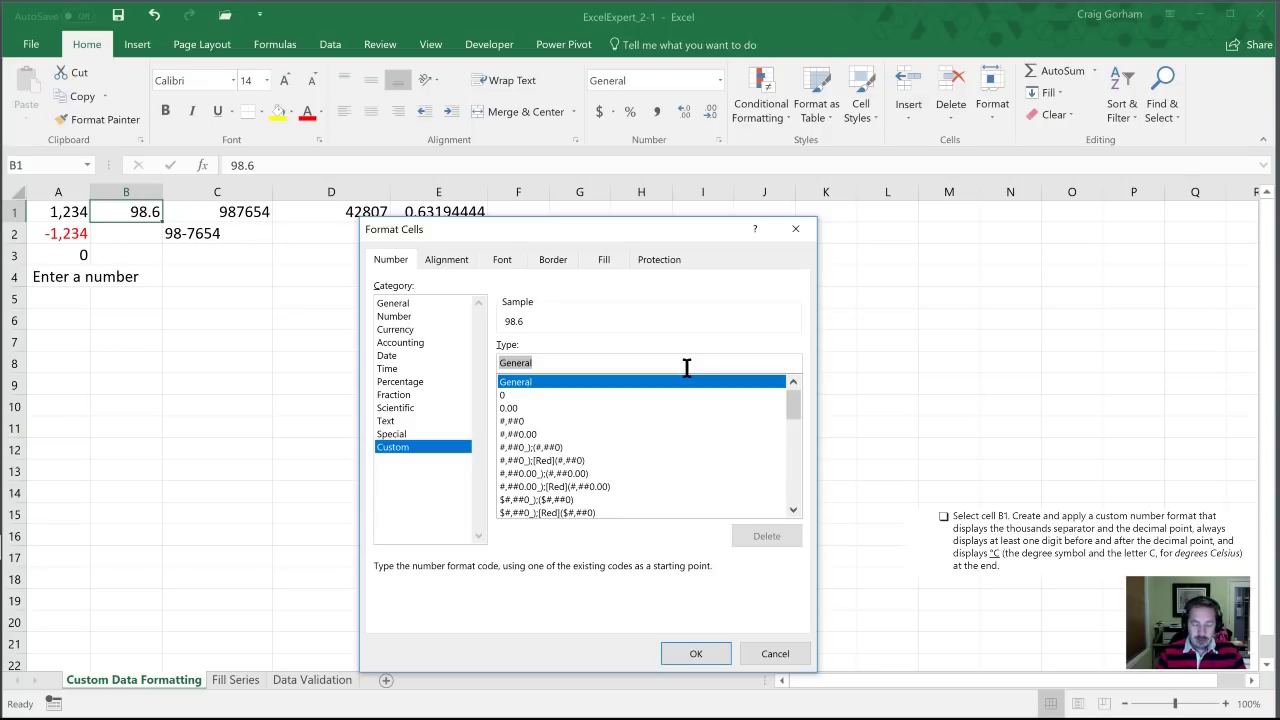
pyautogui.write('#')
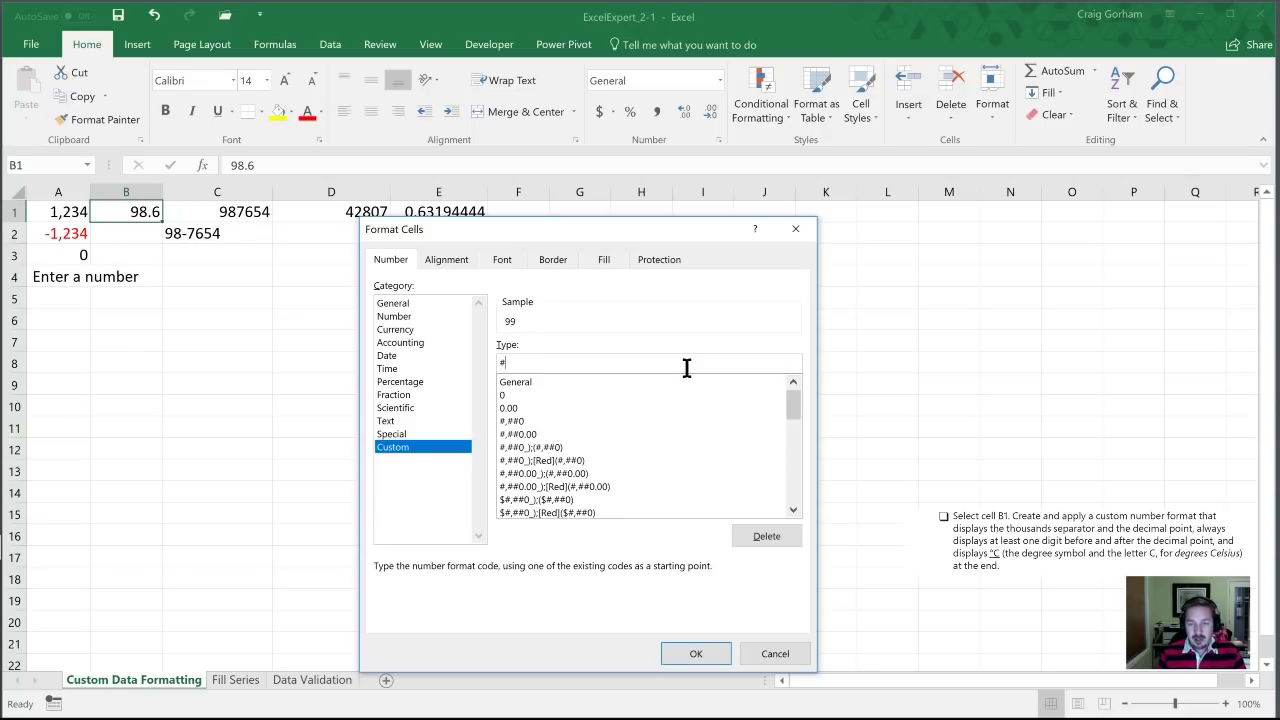
pyautogui.write(',')
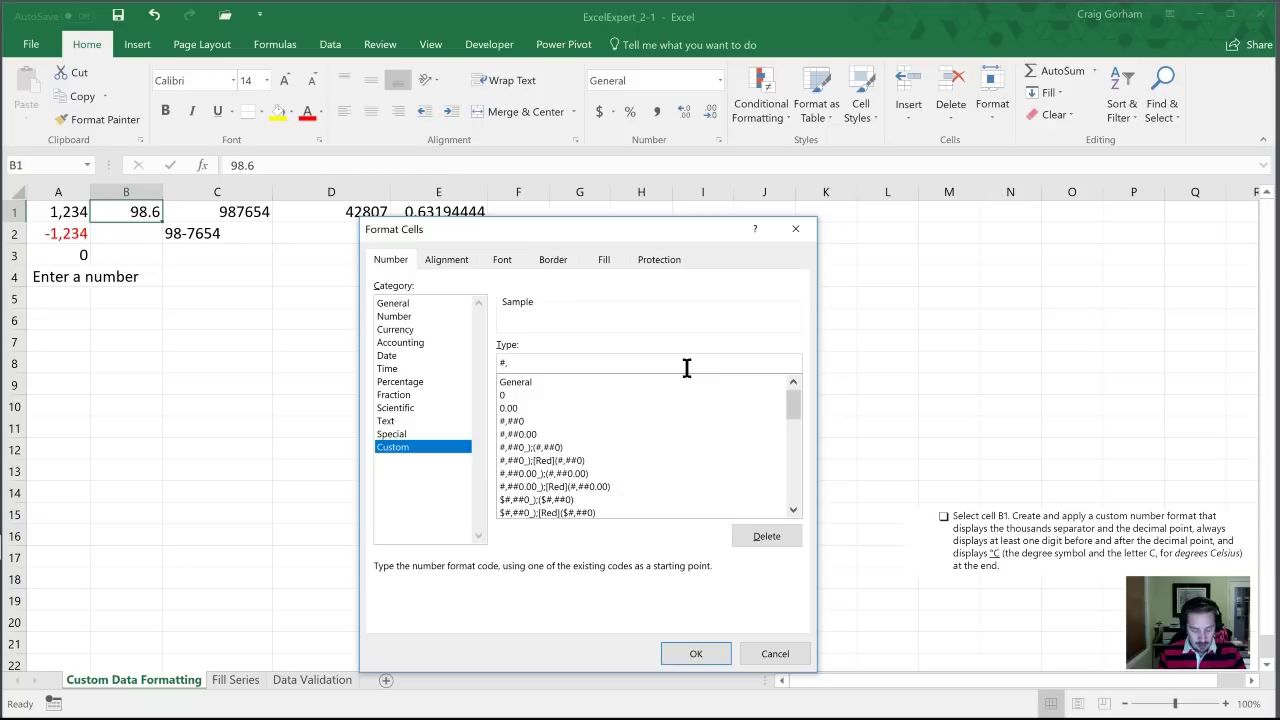
pyautogui.write('#')
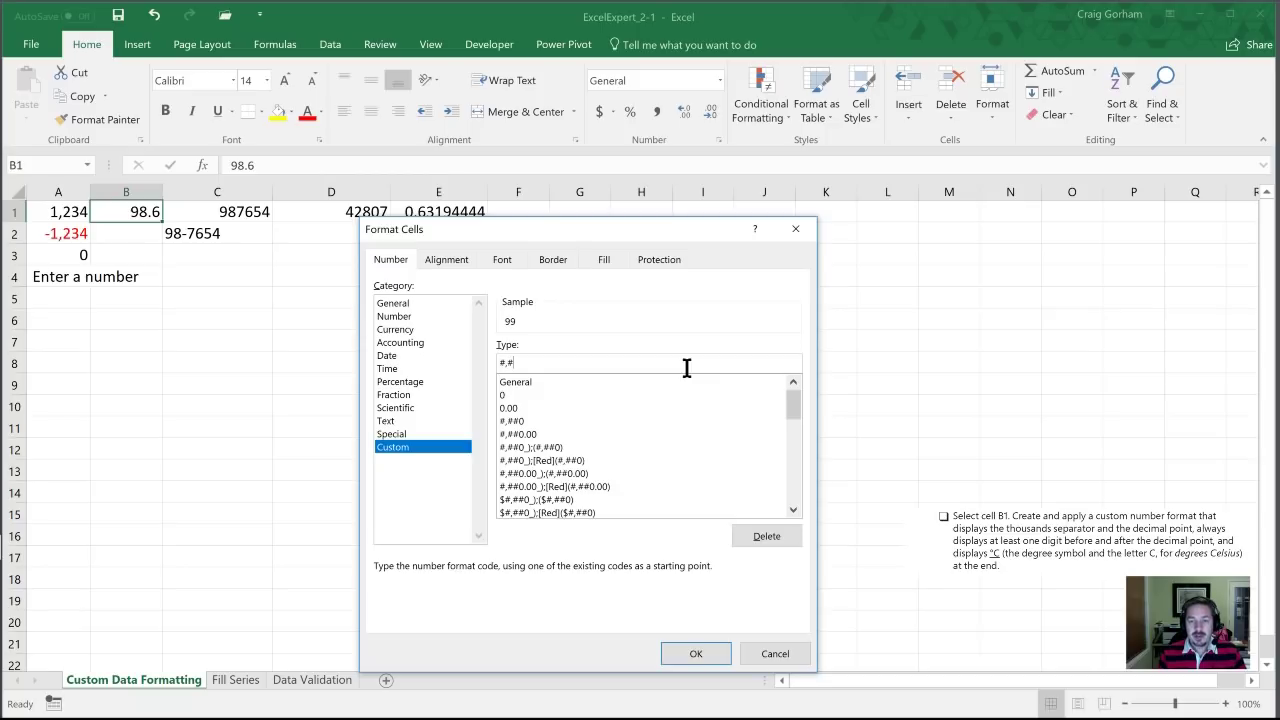
pyautogui.write('#')
pyautogui.write('0')
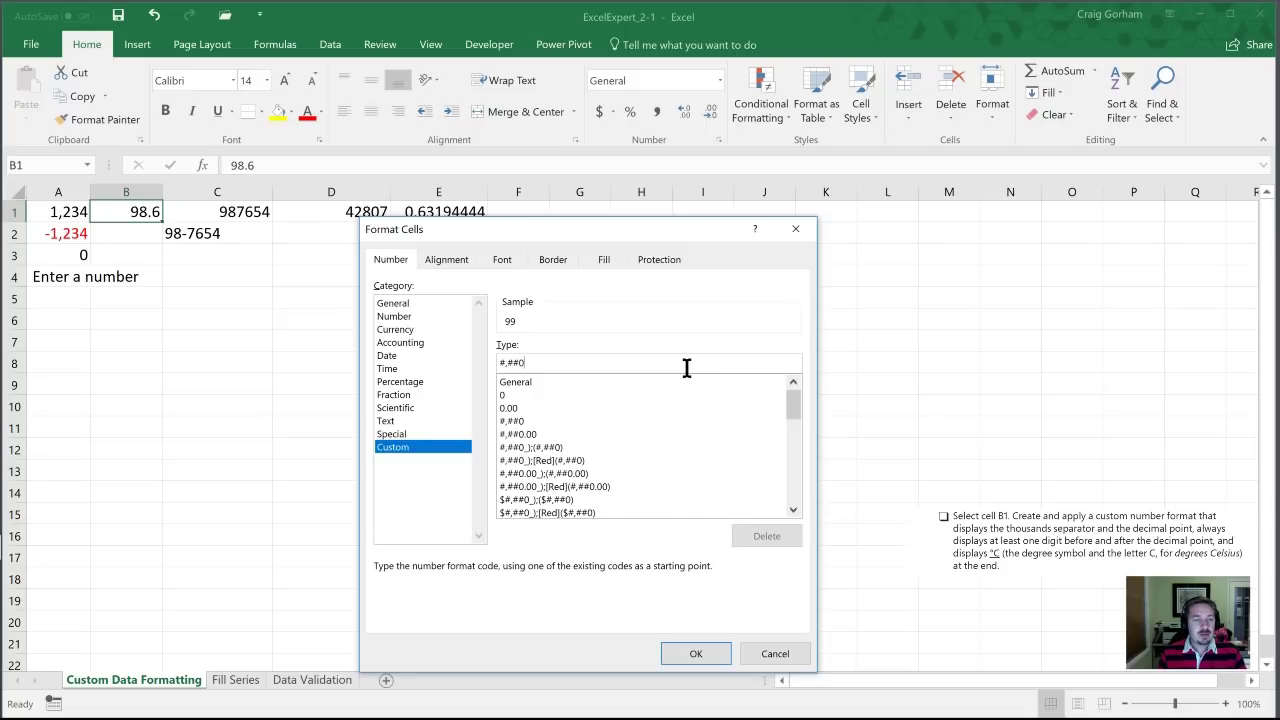
pyautogui.write('.')
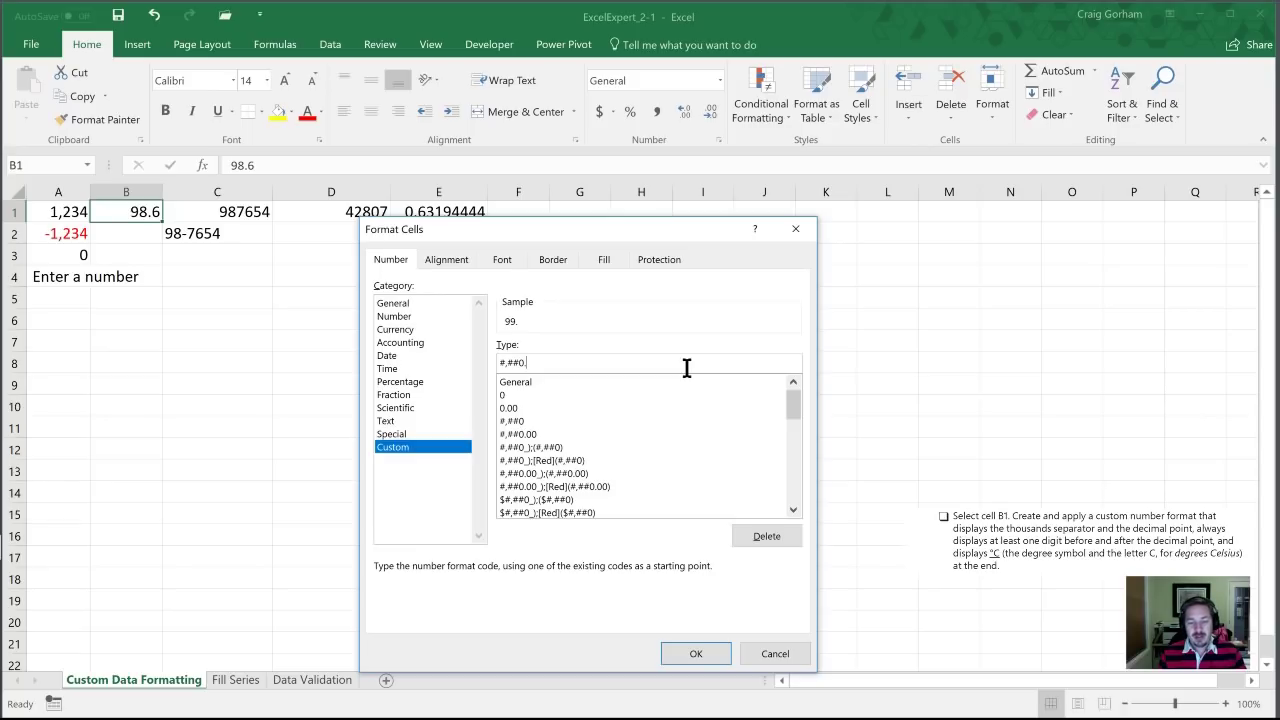
pyautogui.write('0°C')
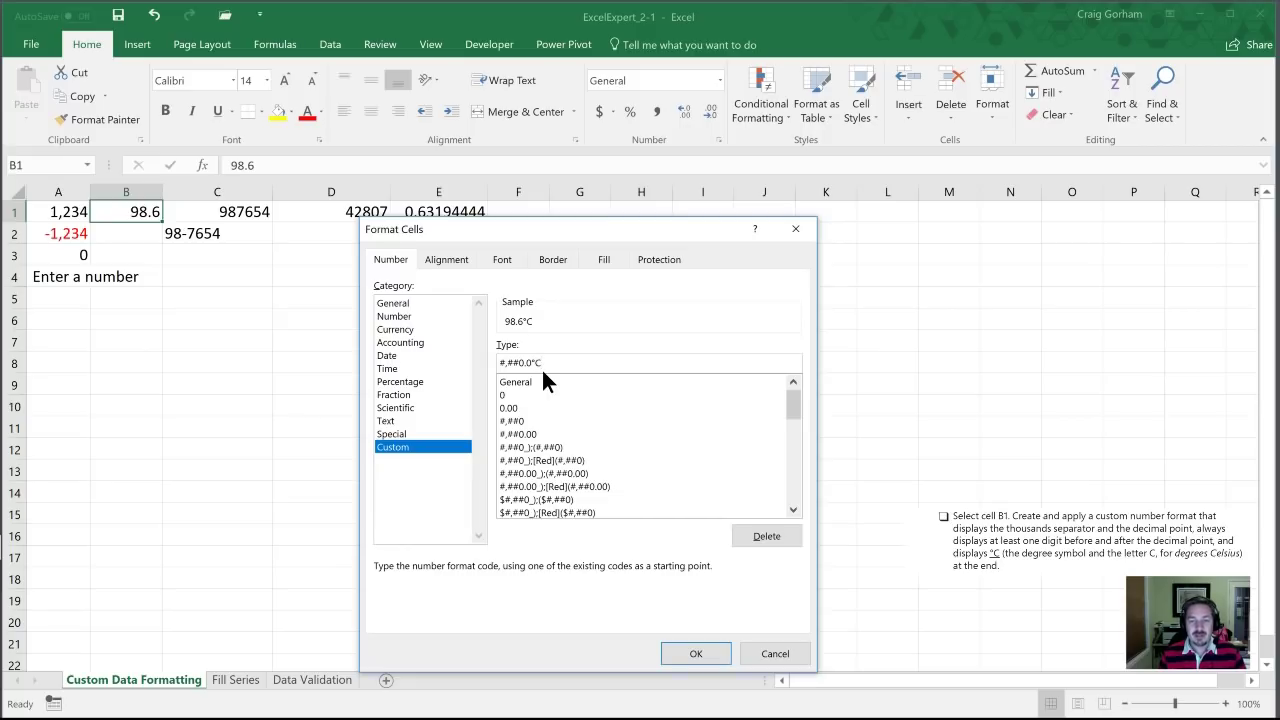
pyautogui.click(697, 653)
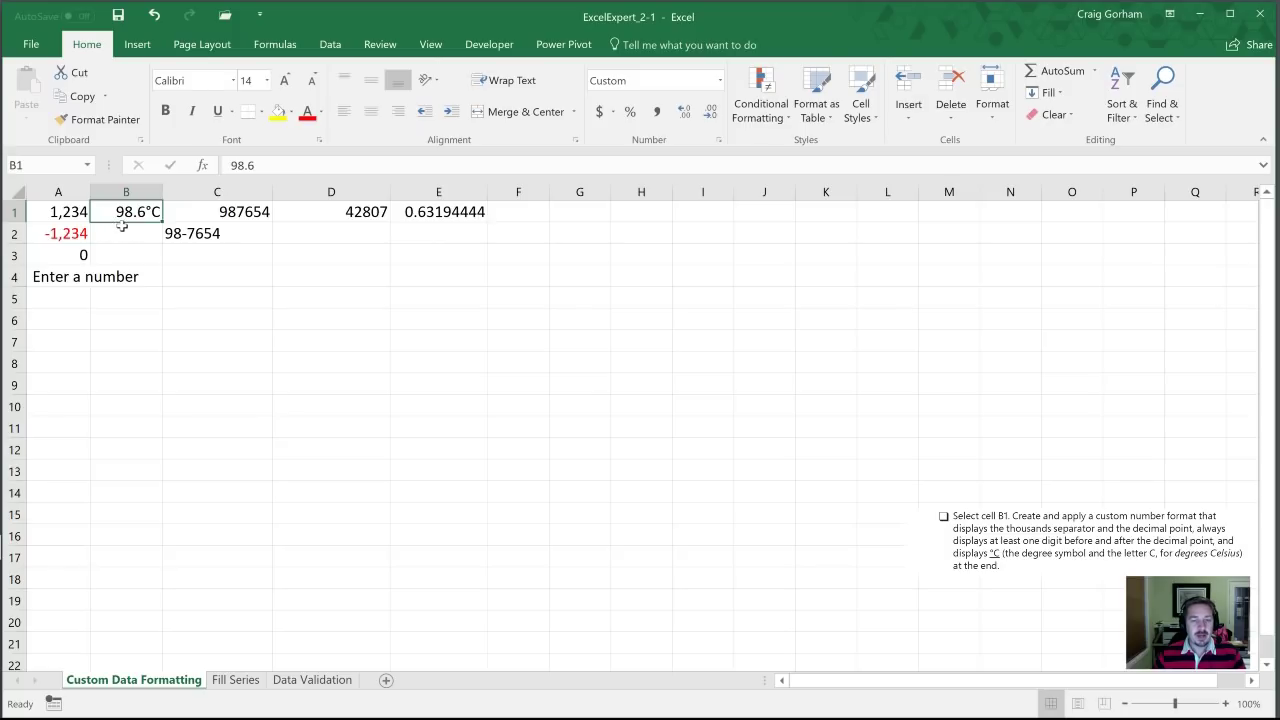
pyautogui.click(121, 228)
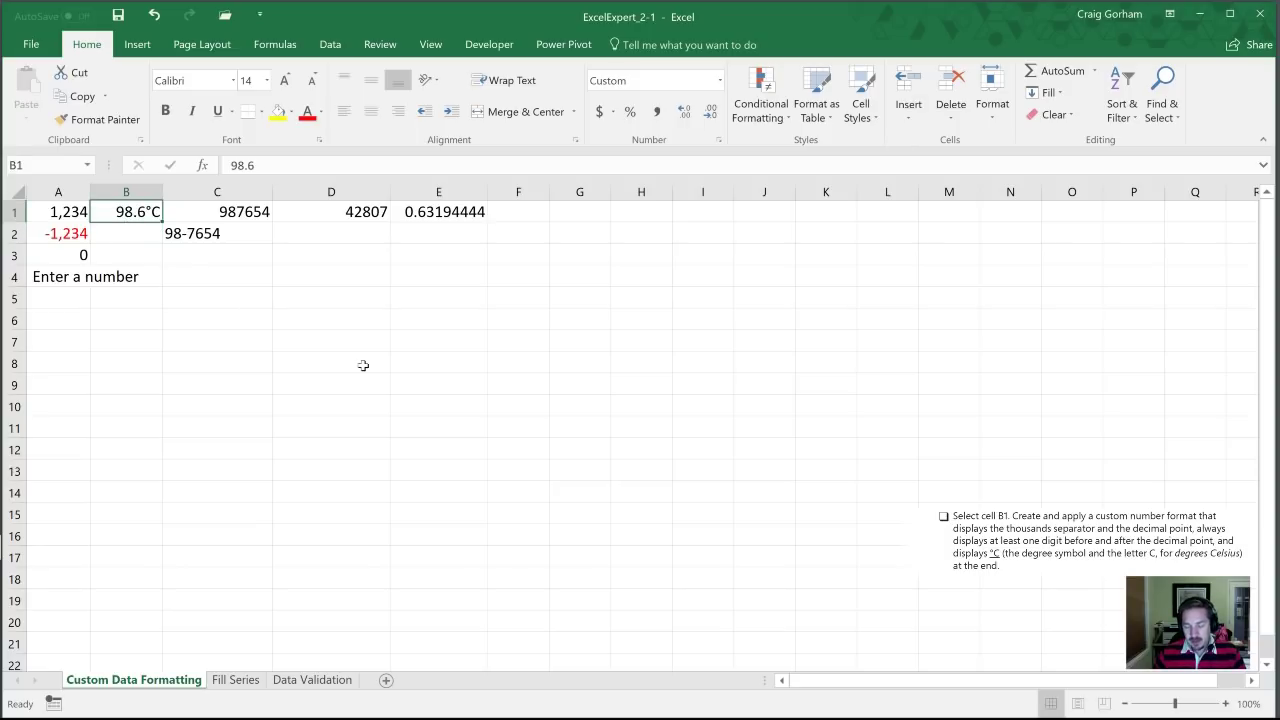
pyautogui.write('5')
pyautogui.press('Return')
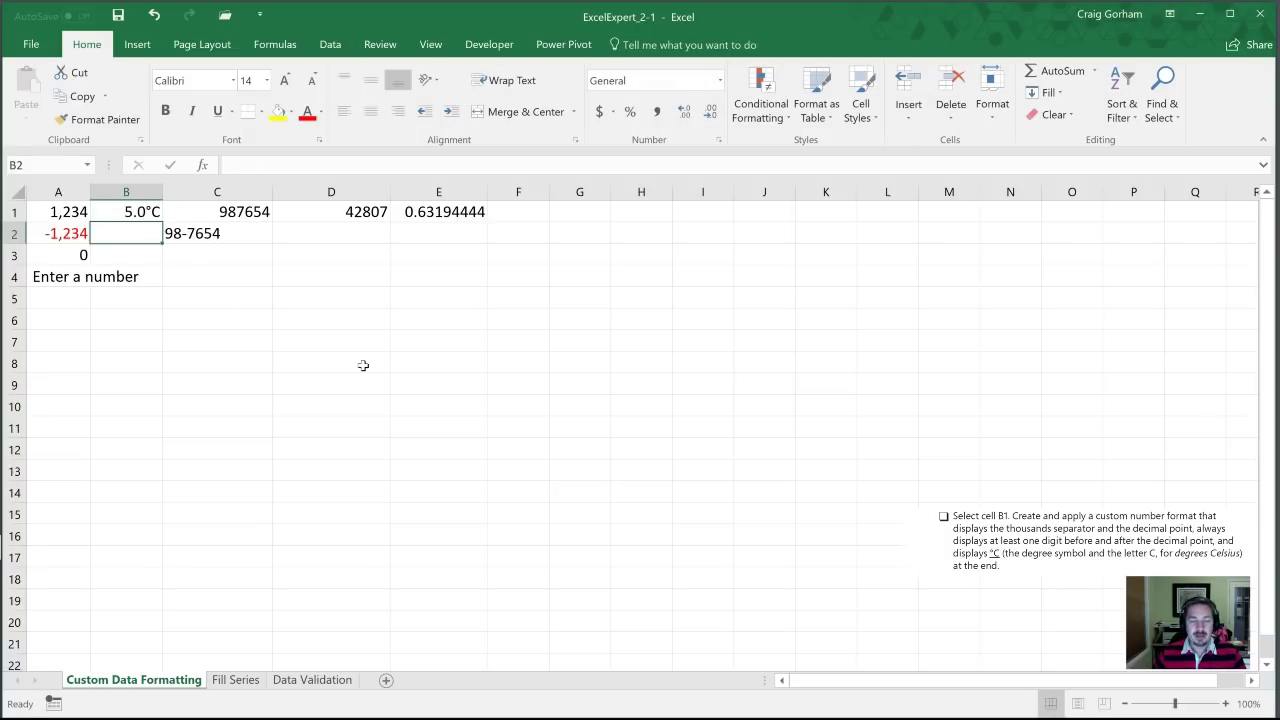
pyautogui.press('Up')
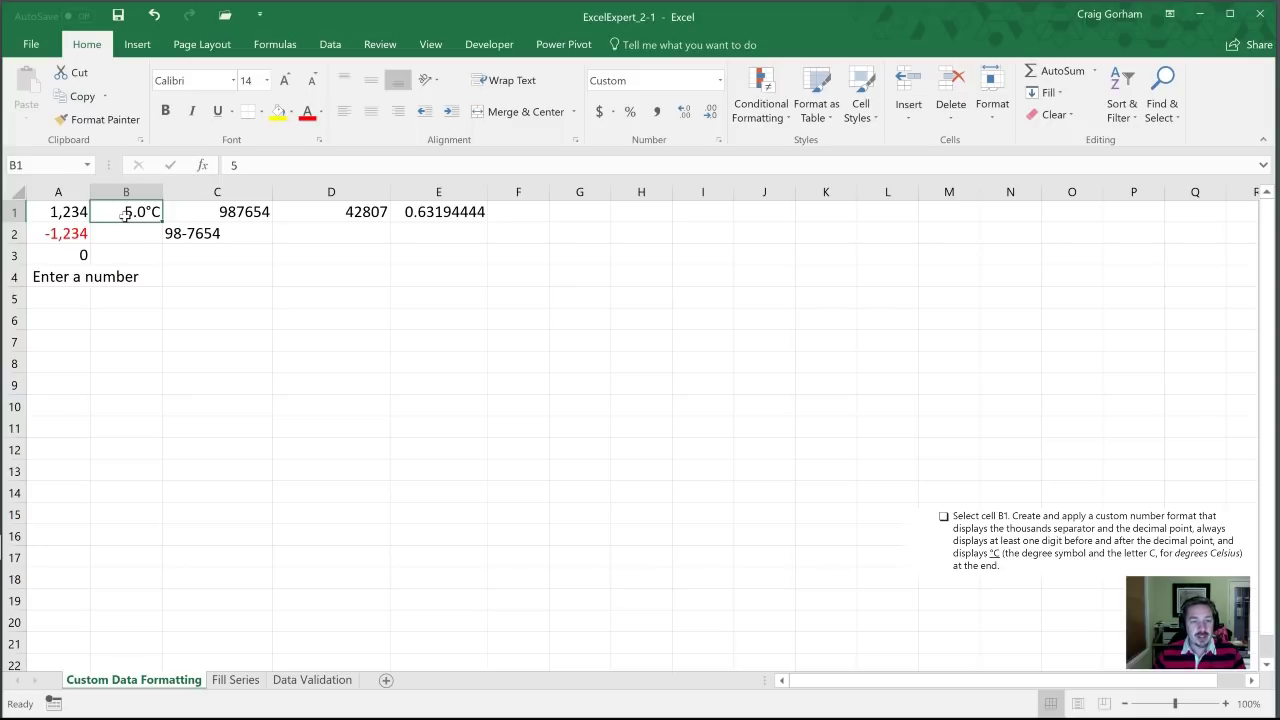
pyautogui.click(224, 165)
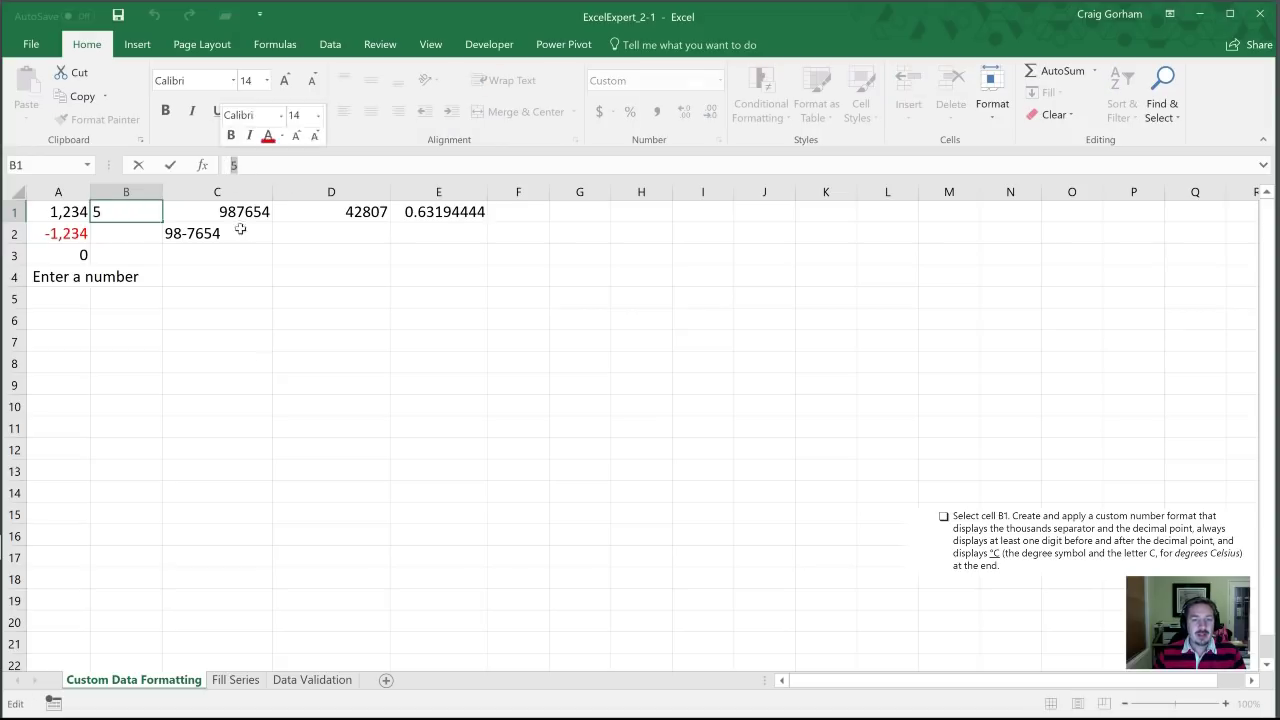
pyautogui.click(186, 358)
pyautogui.click(110, 212)
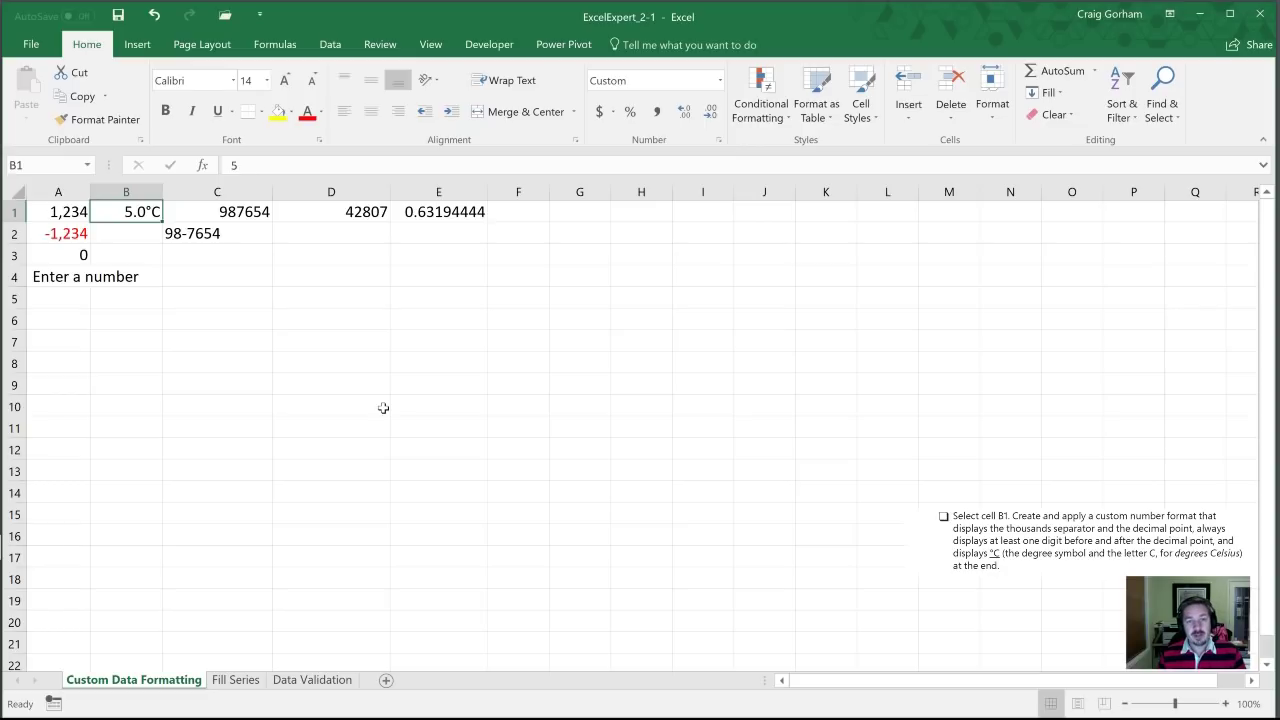
pyautogui.write('1250')
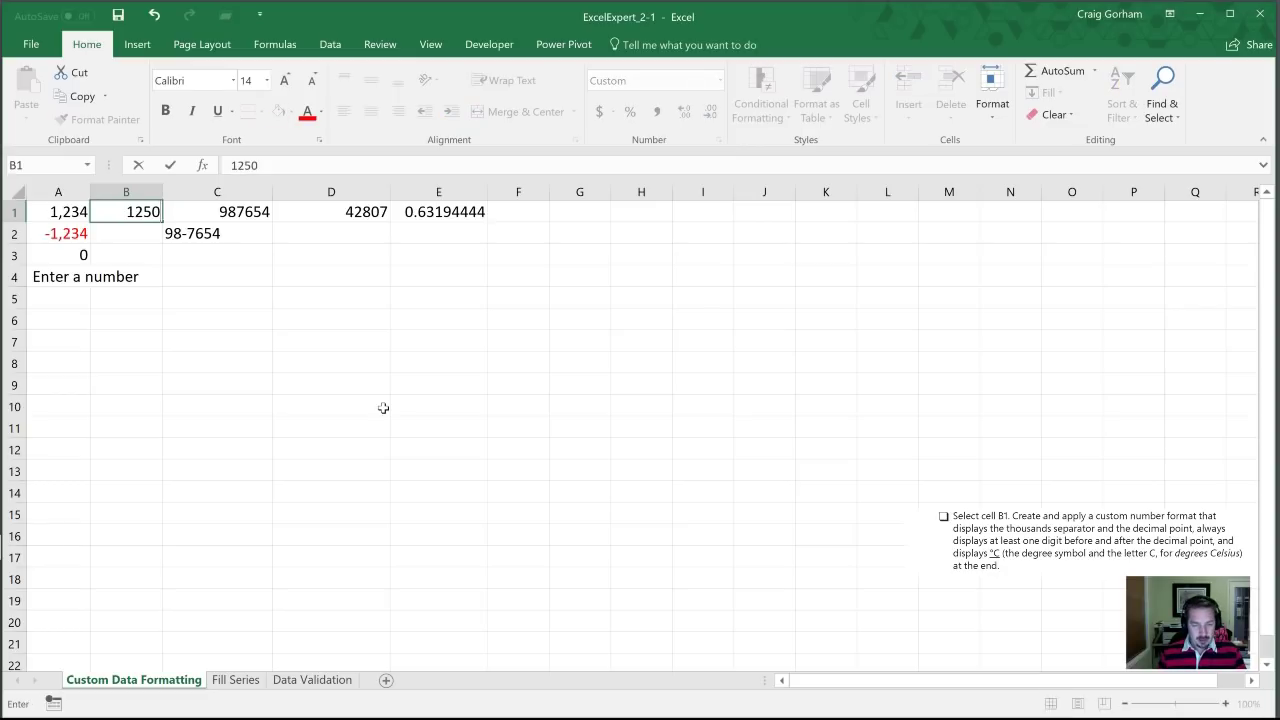
pyautogui.write('.7')
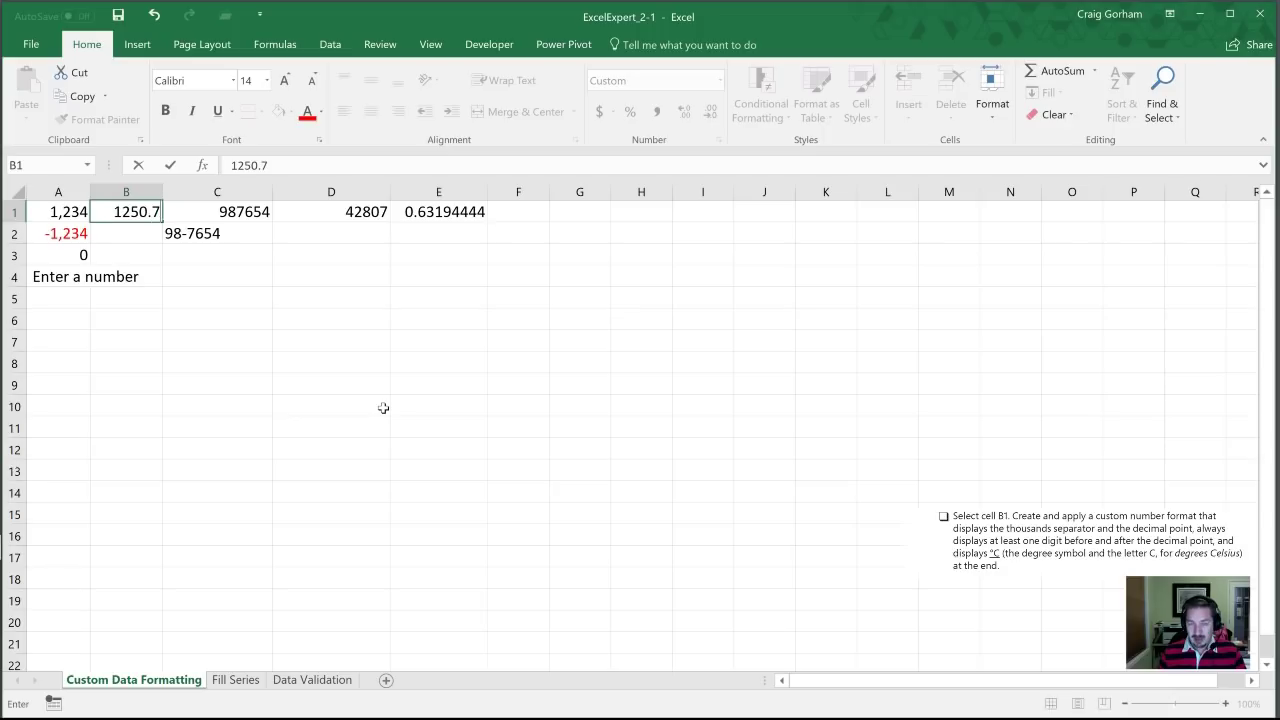
pyautogui.write('8')
pyautogui.press('Return')
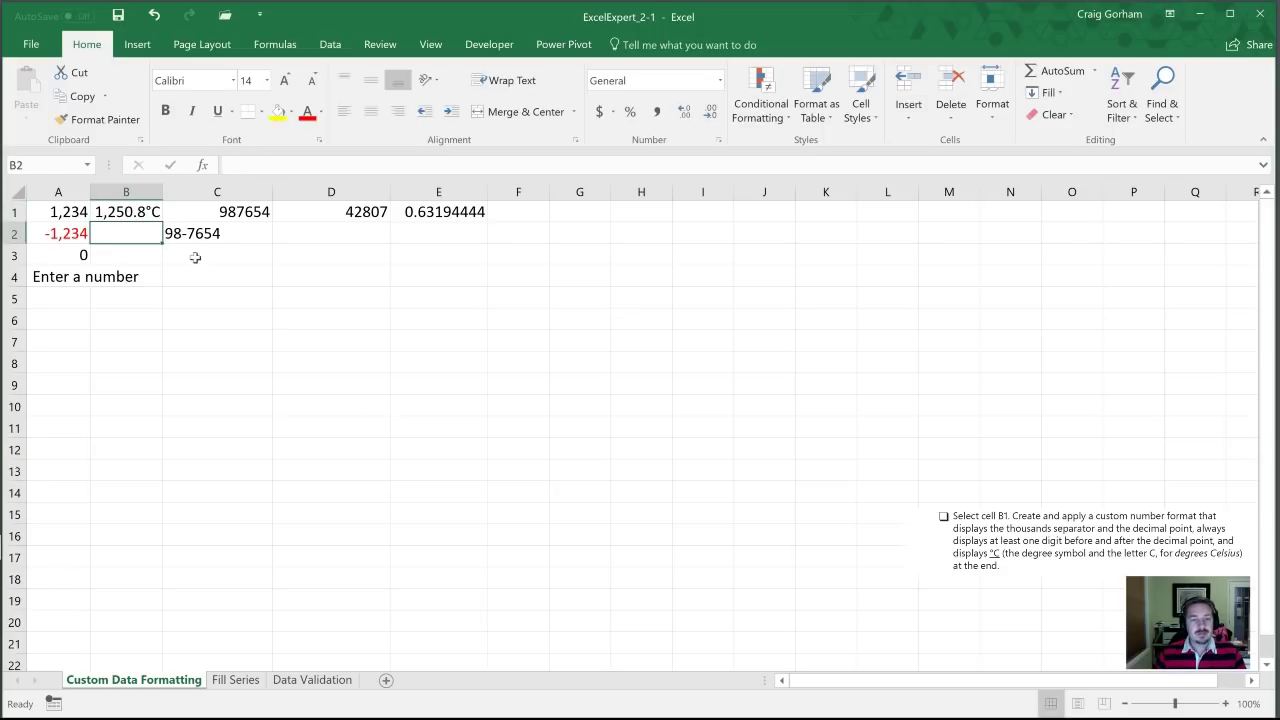
pyautogui.click(126, 214)
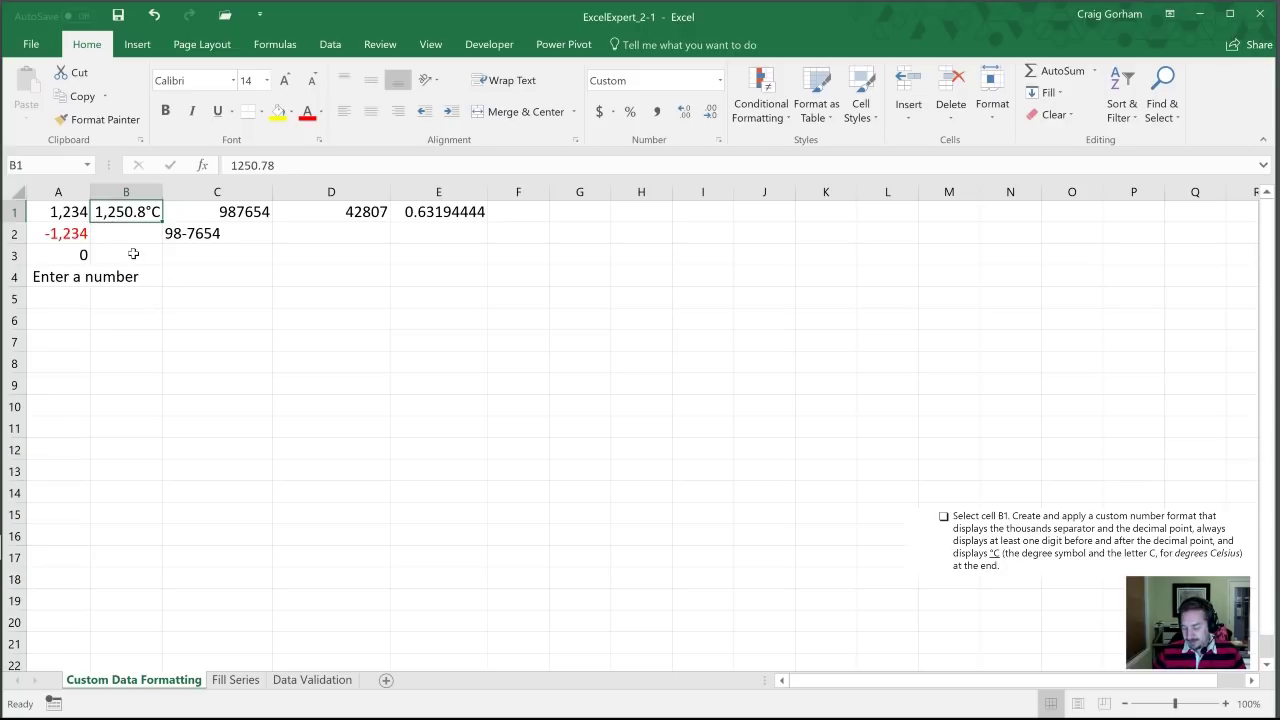
pyautogui.write('98.6')
pyautogui.press('Return')
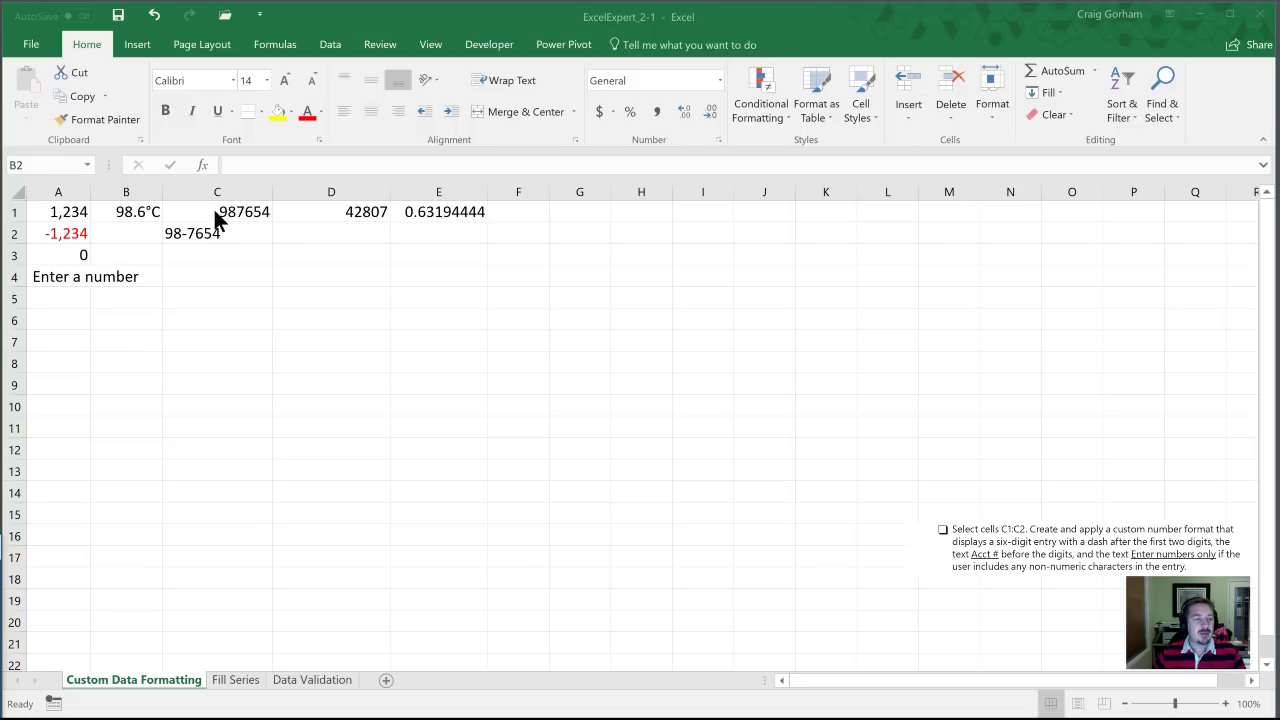
# Select C1:C2 and open their Custom number format, highlighting General for replacement.
pyautogui.moveTo(213, 211); pyautogui.dragTo(215, 234)
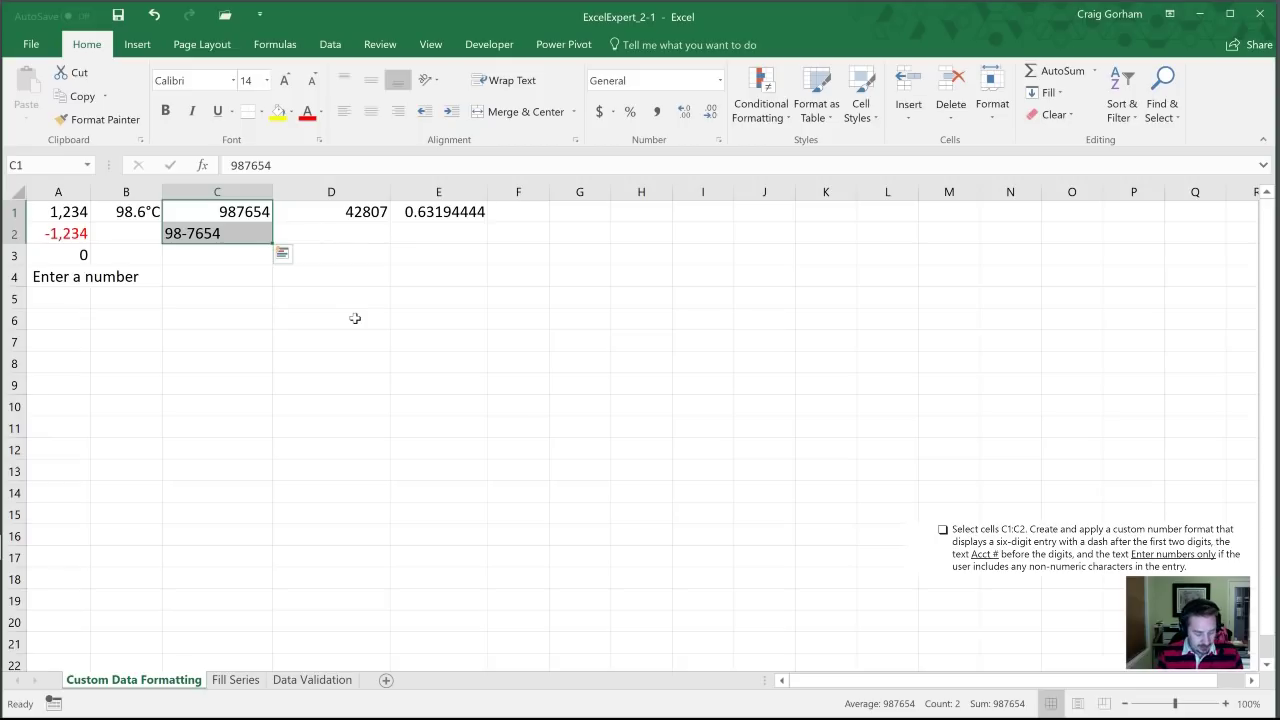
pyautogui.hotkey('ctrl', 'shift', 'f')
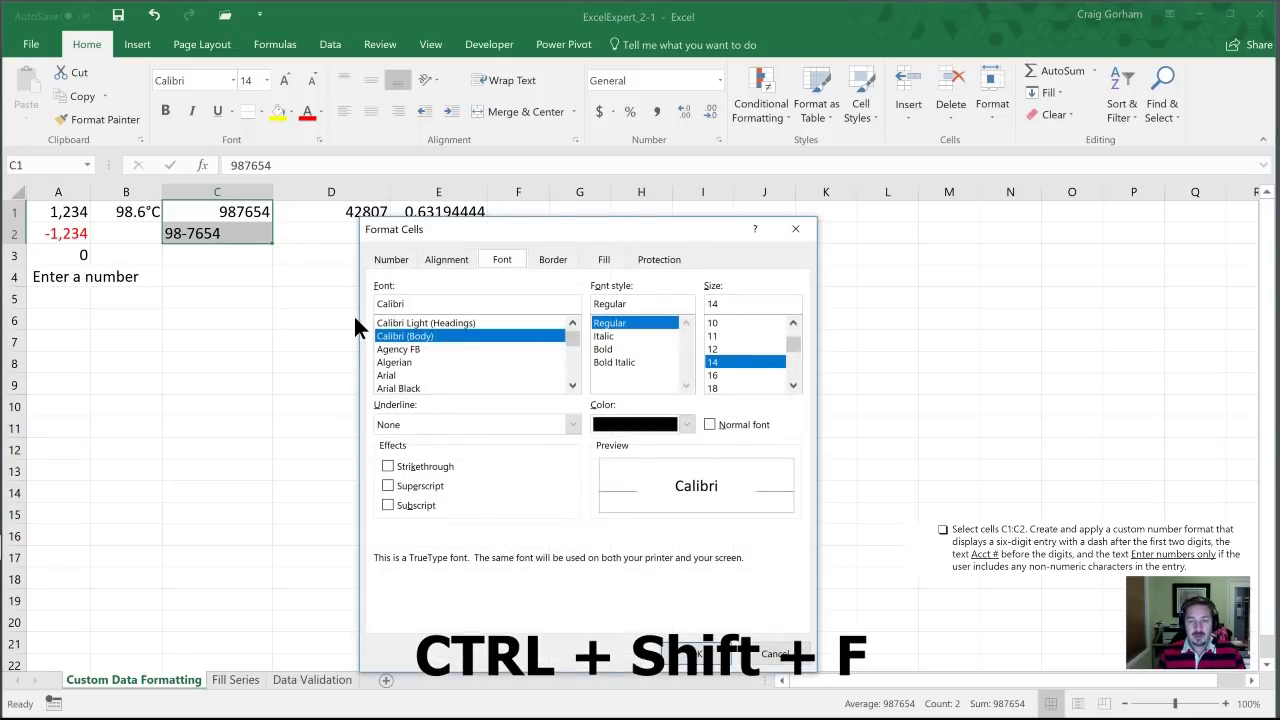
pyautogui.hotkey('ctrl', 'pageup')
pyautogui.hotkey('ctrl', 'pageup')
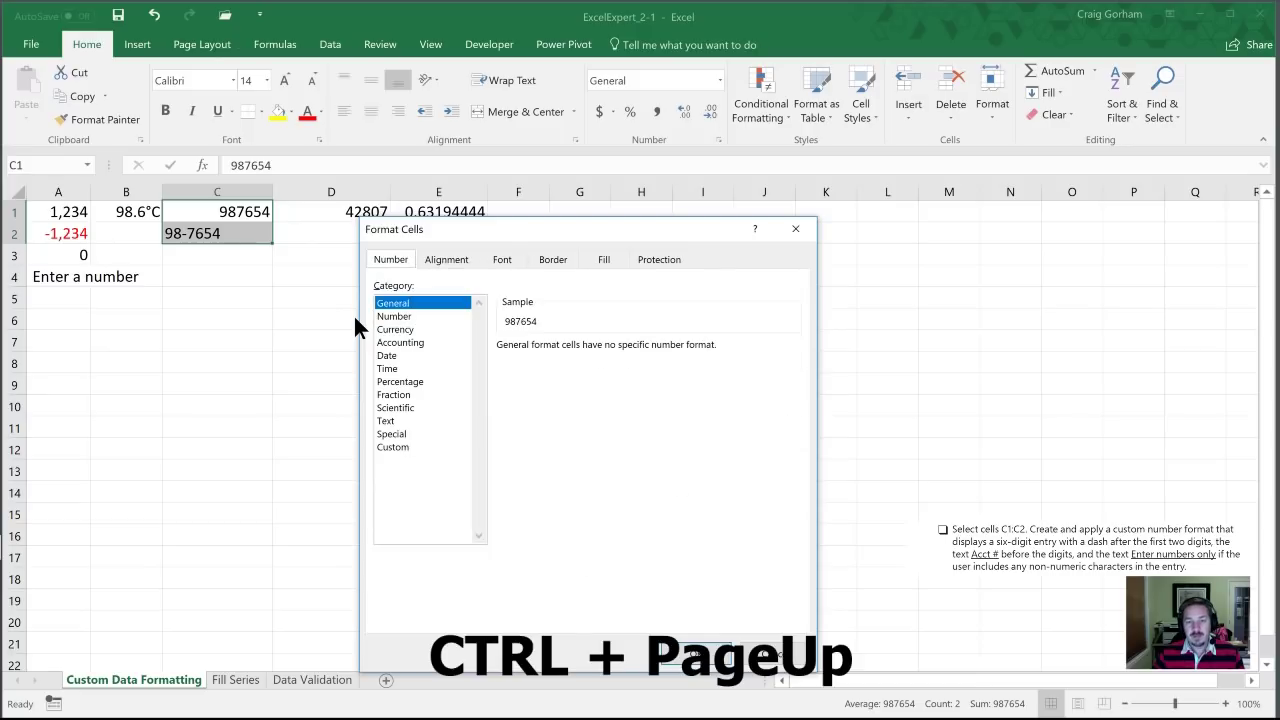
pyautogui.click(403, 447)
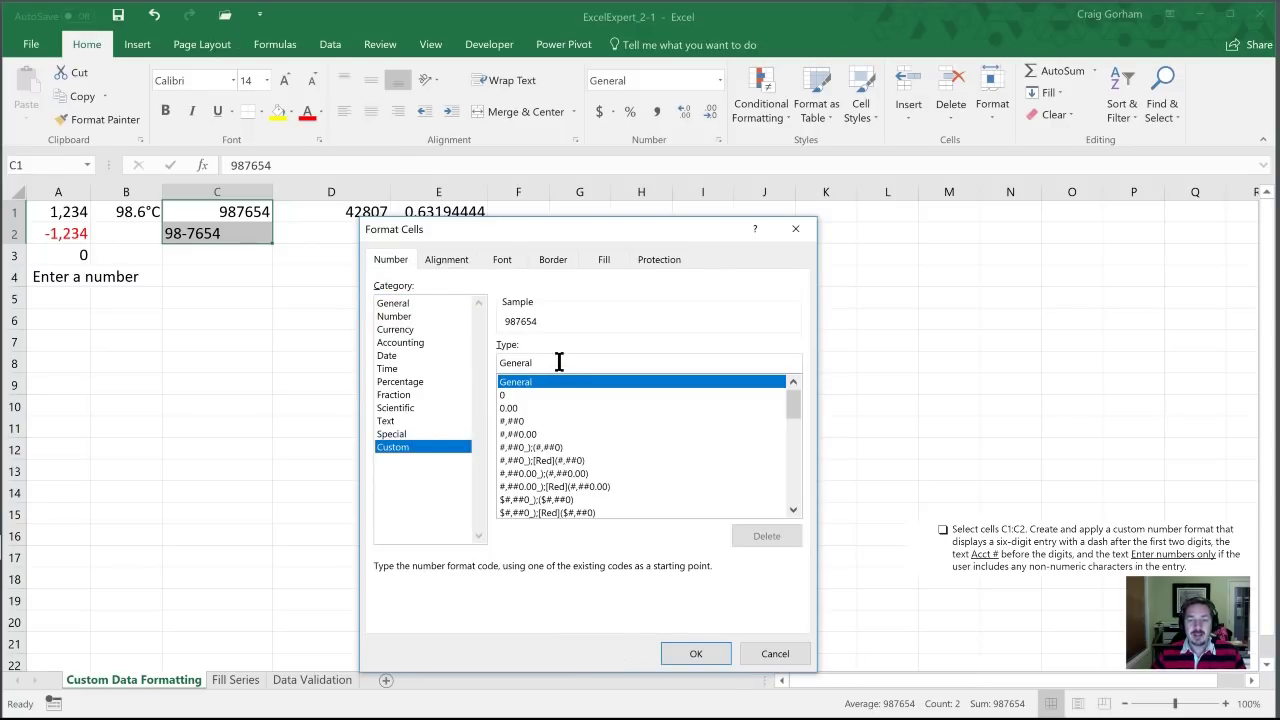
pyautogui.moveTo(559, 362); pyautogui.dragTo(488, 362)
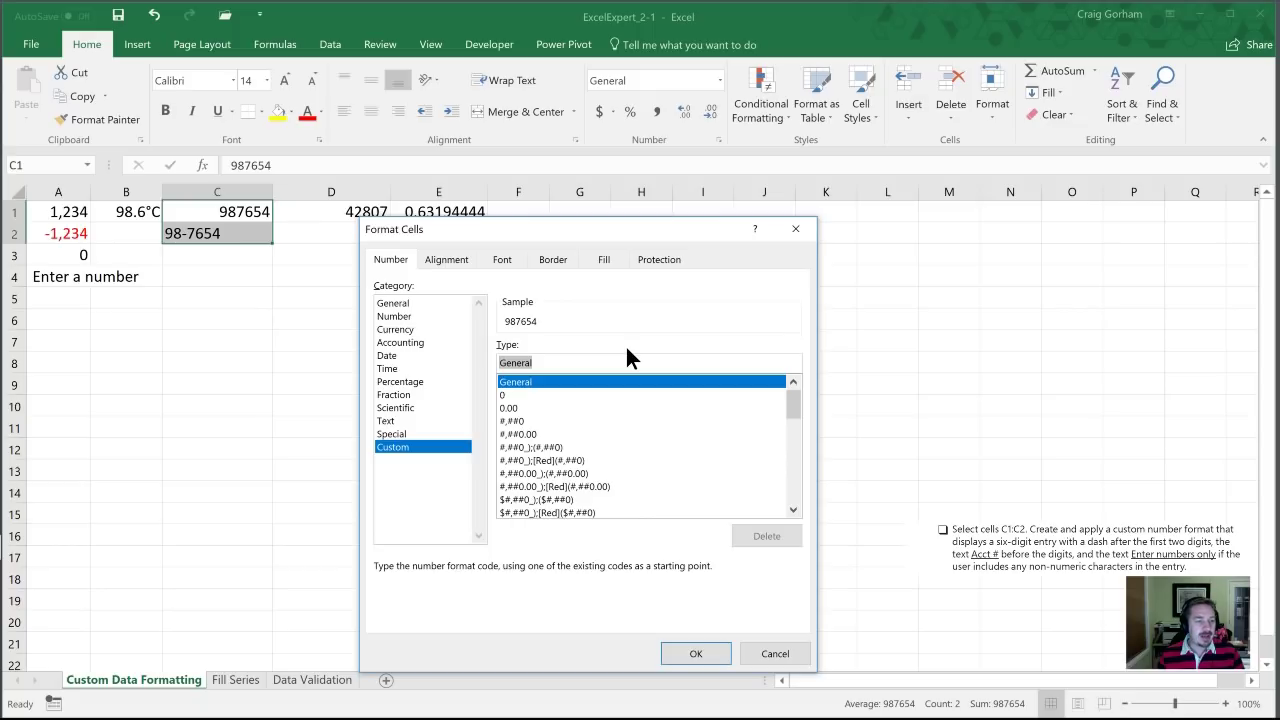
# Enter the format code "Acct "\# 00-0000 and check the account-number sample preview.
pyautogui.write('"')
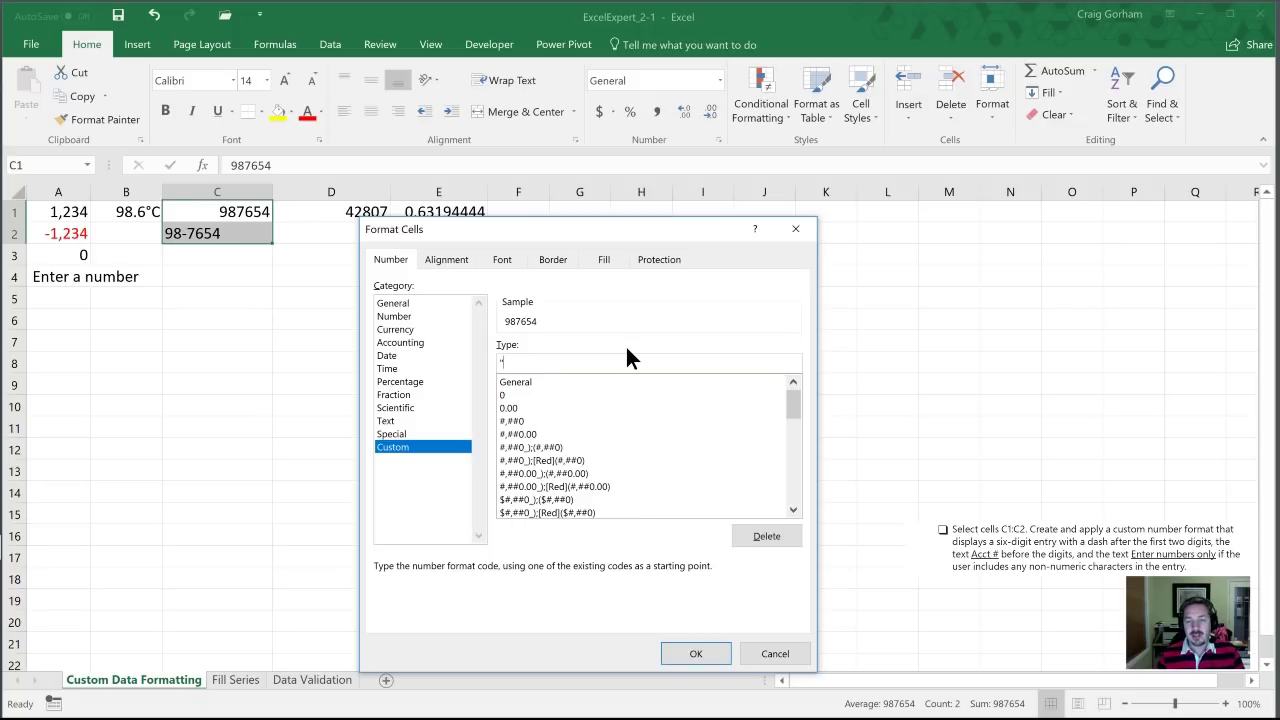
pyautogui.write('Ac')
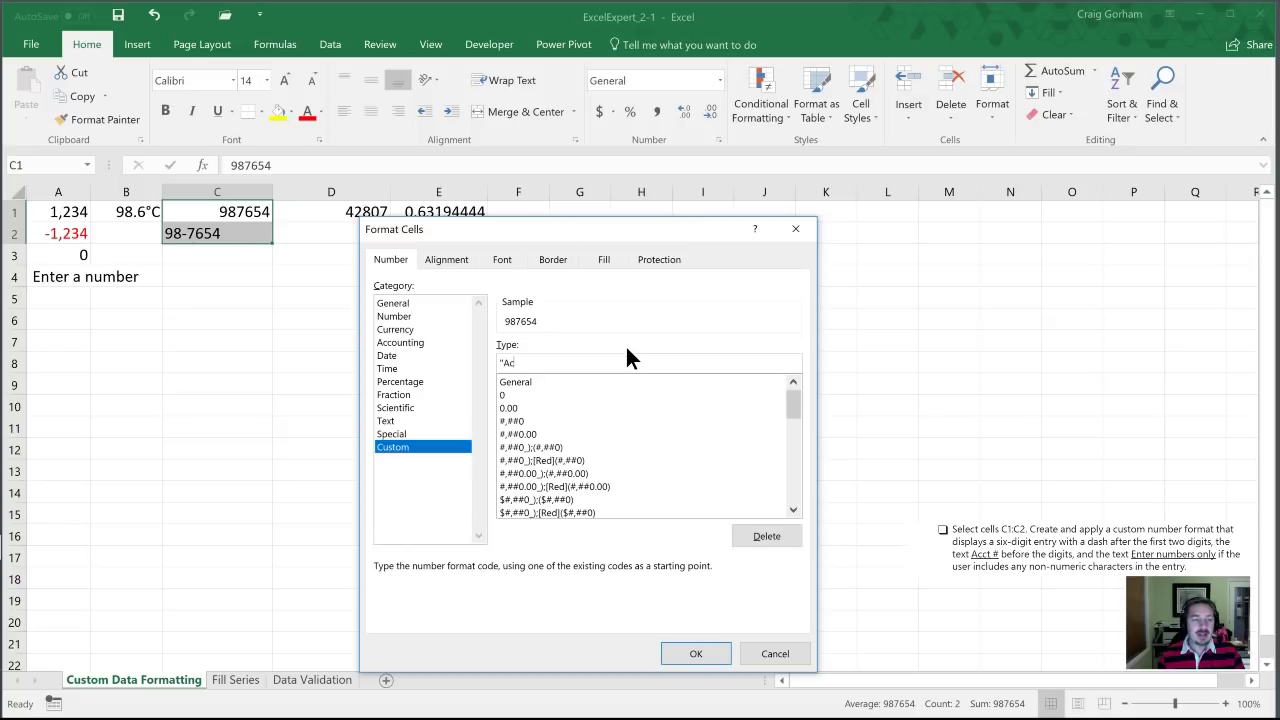
pyautogui.write('ct')
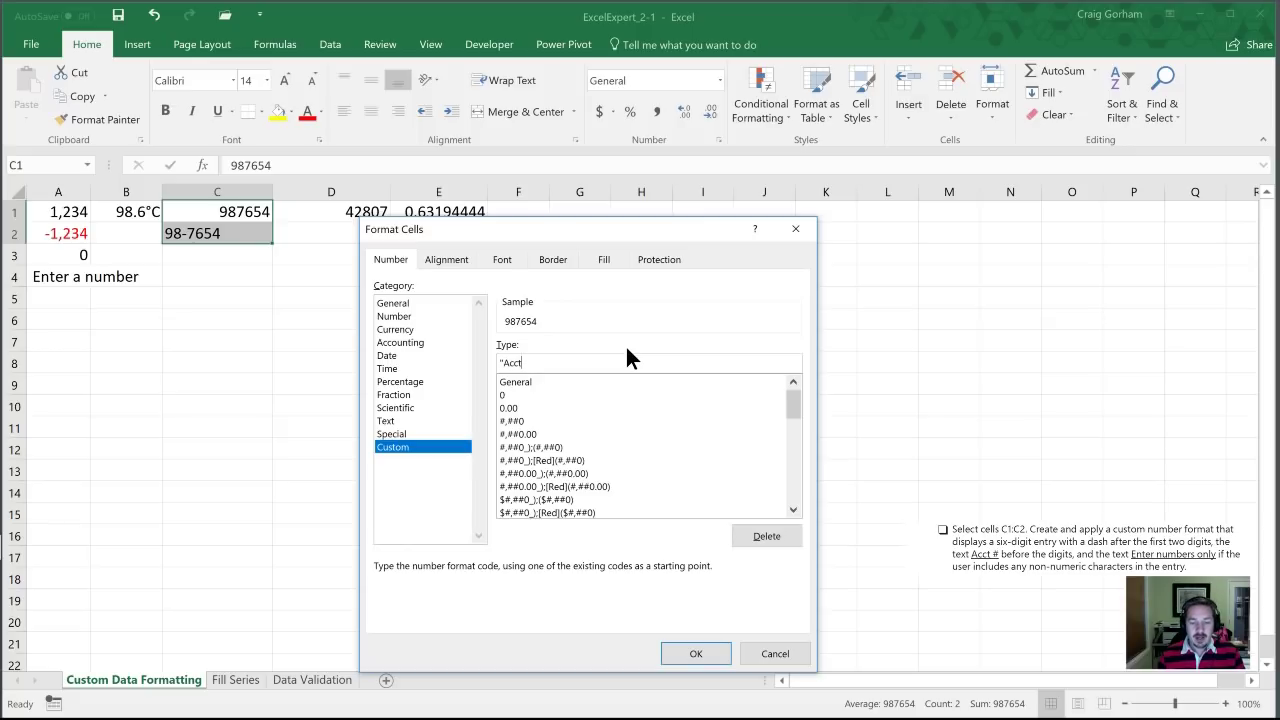
pyautogui.write(' "')
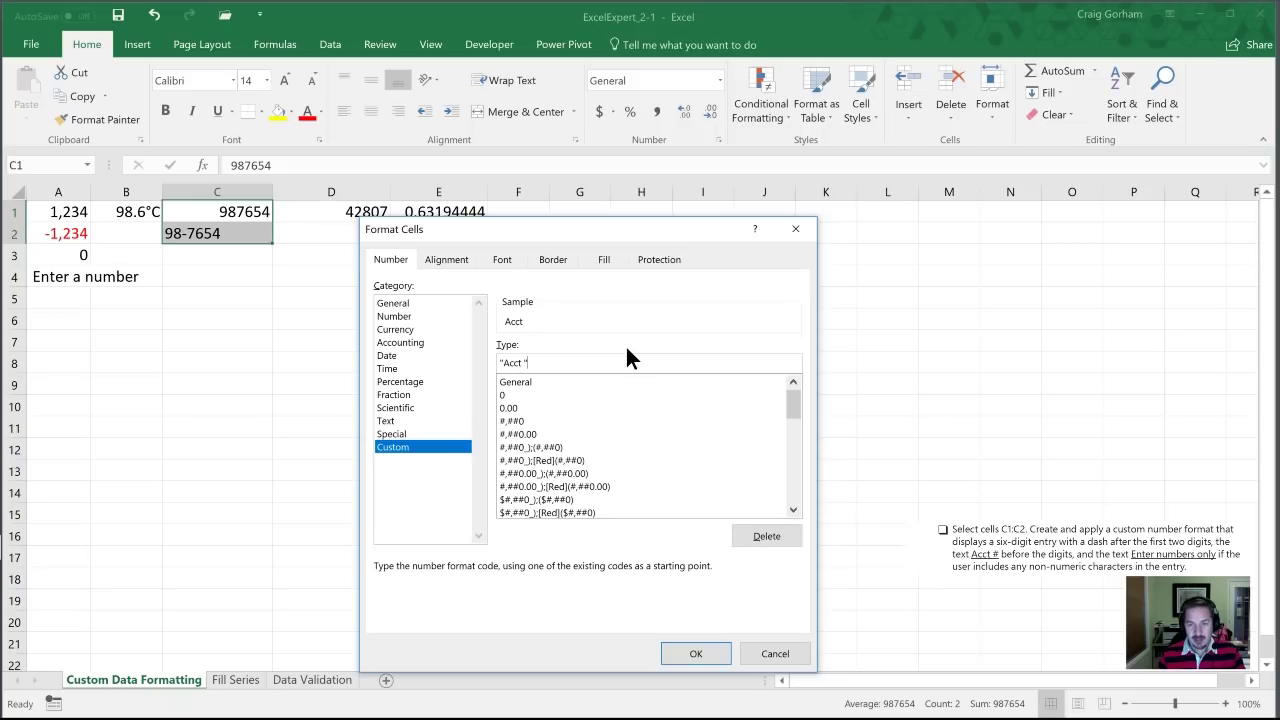
pyautogui.write('\\')
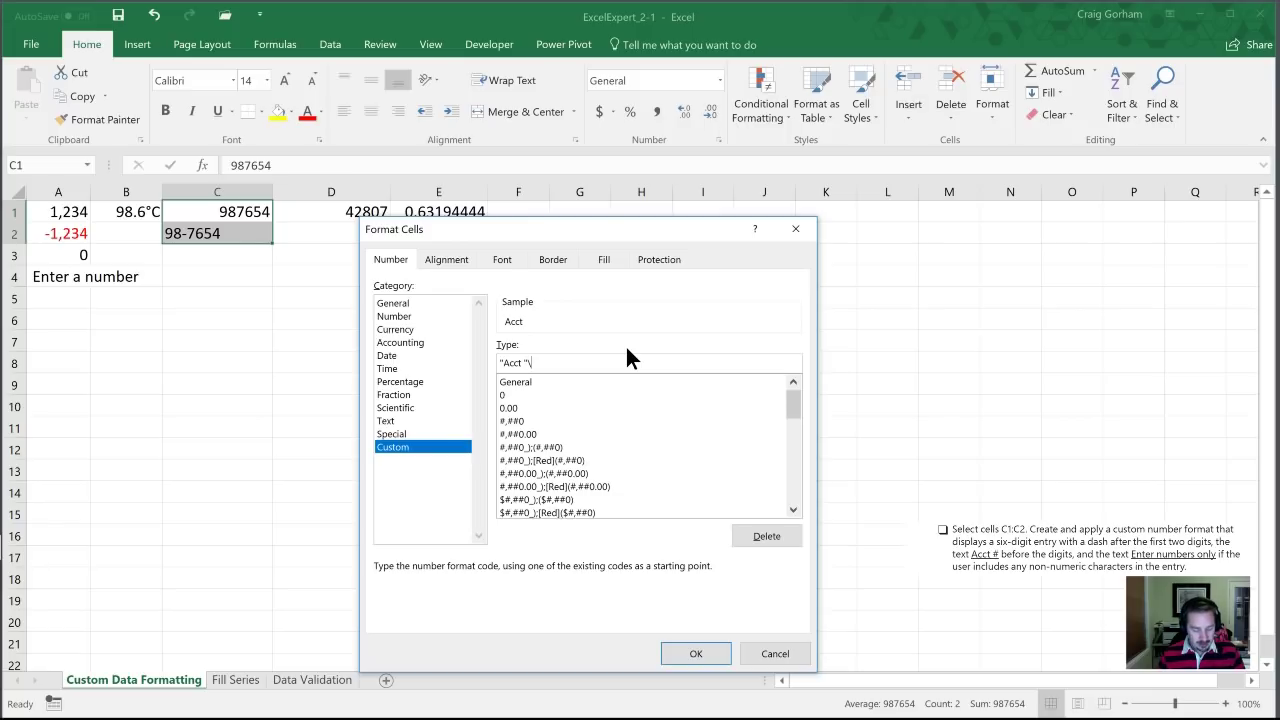
pyautogui.write('#')
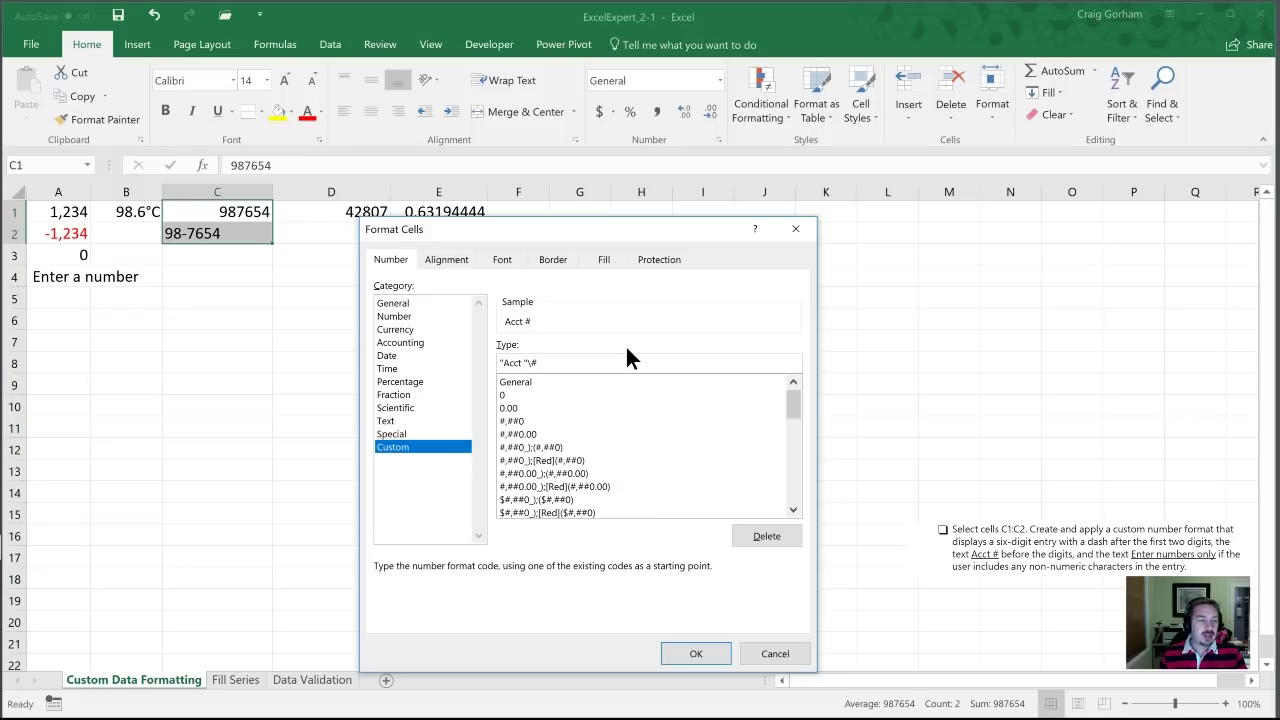
pyautogui.write('00-')
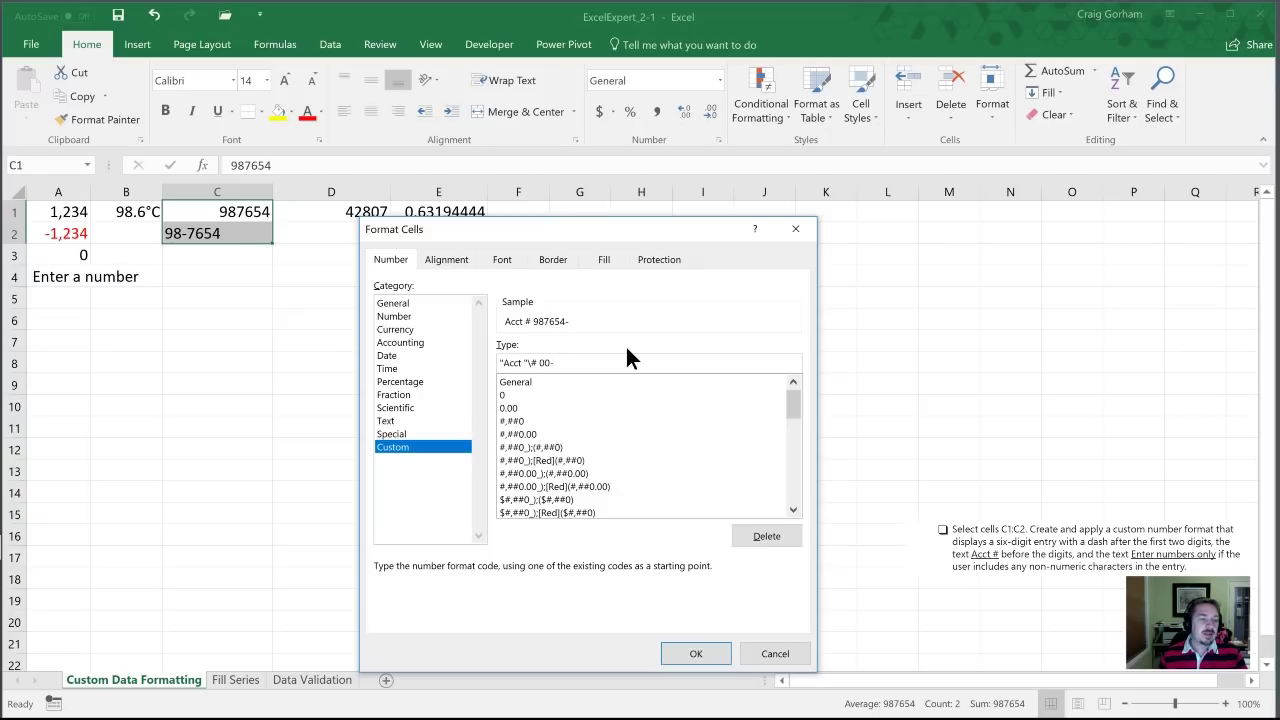
pyautogui.write('00')
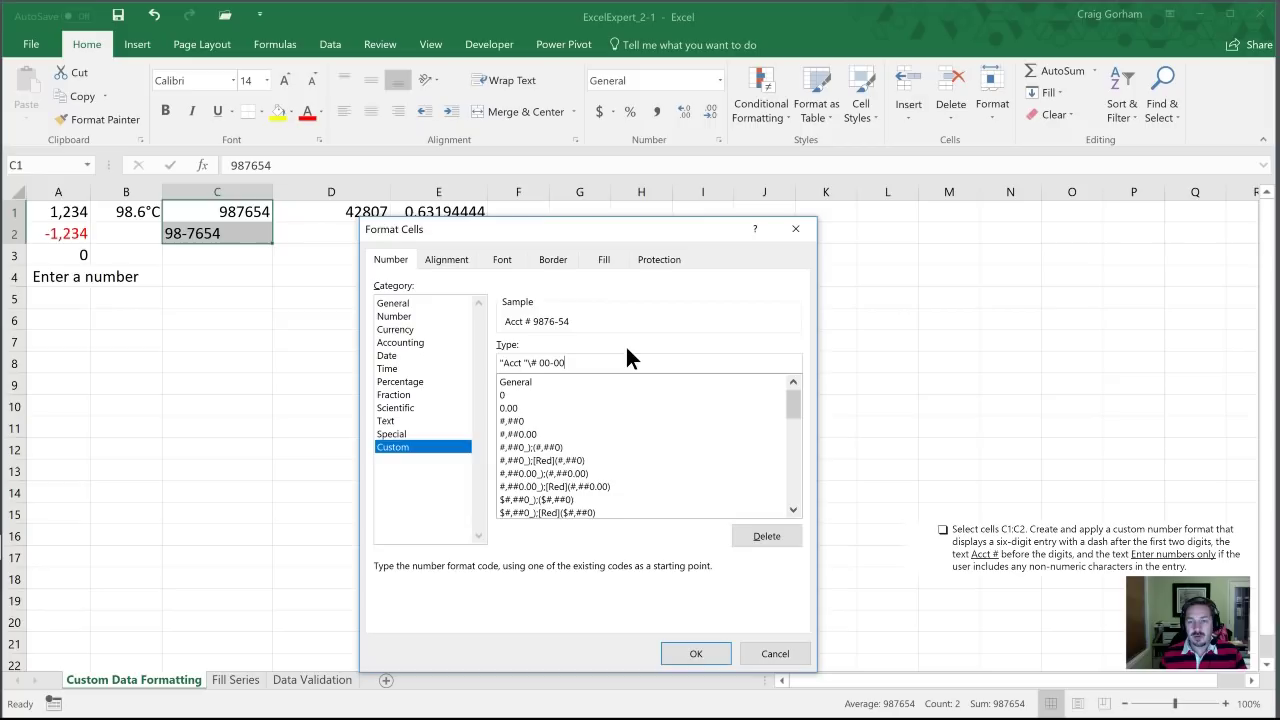
pyautogui.write('00')
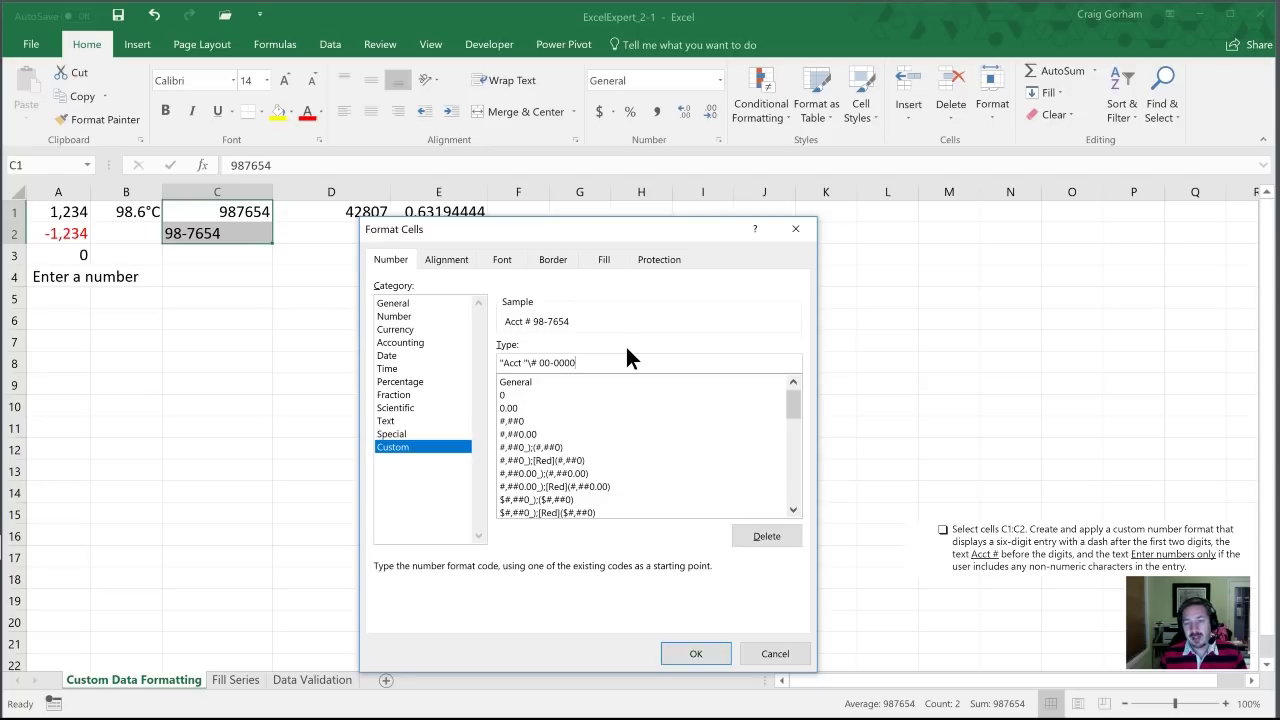
# Append ;;;"Enter Numbers Only" to the custom code "Acct "\# 00-0000 for C1:C2.
pyautogui.write(';;;"Enter Numbers On')
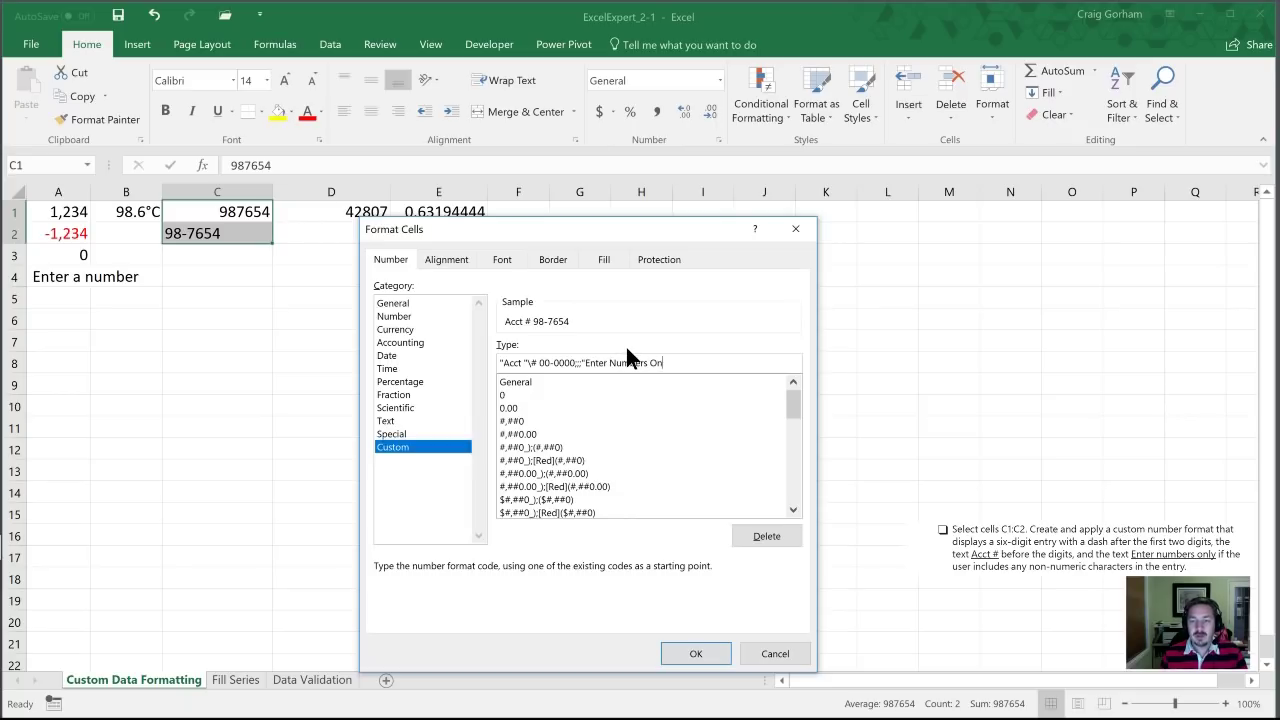
pyautogui.write('ly"')
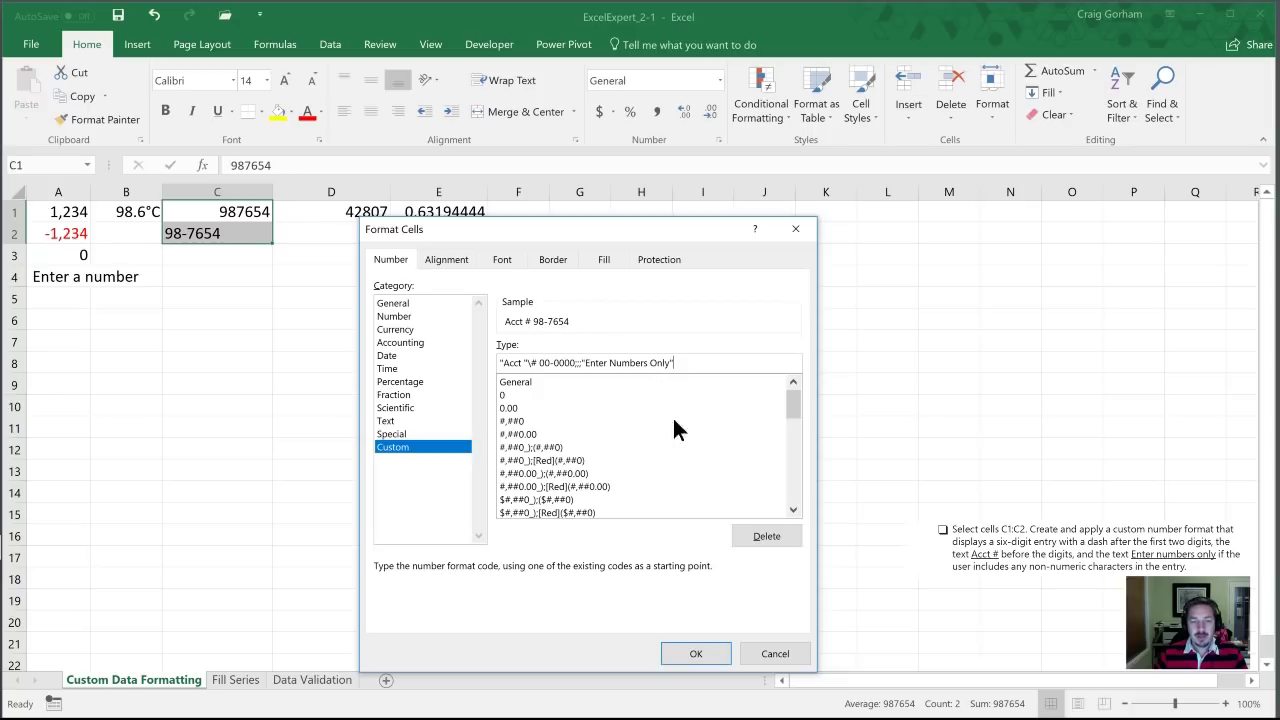
# Apply the account-number format, check C1 and C2, and AutoFit column C.
pyautogui.click(697, 655)
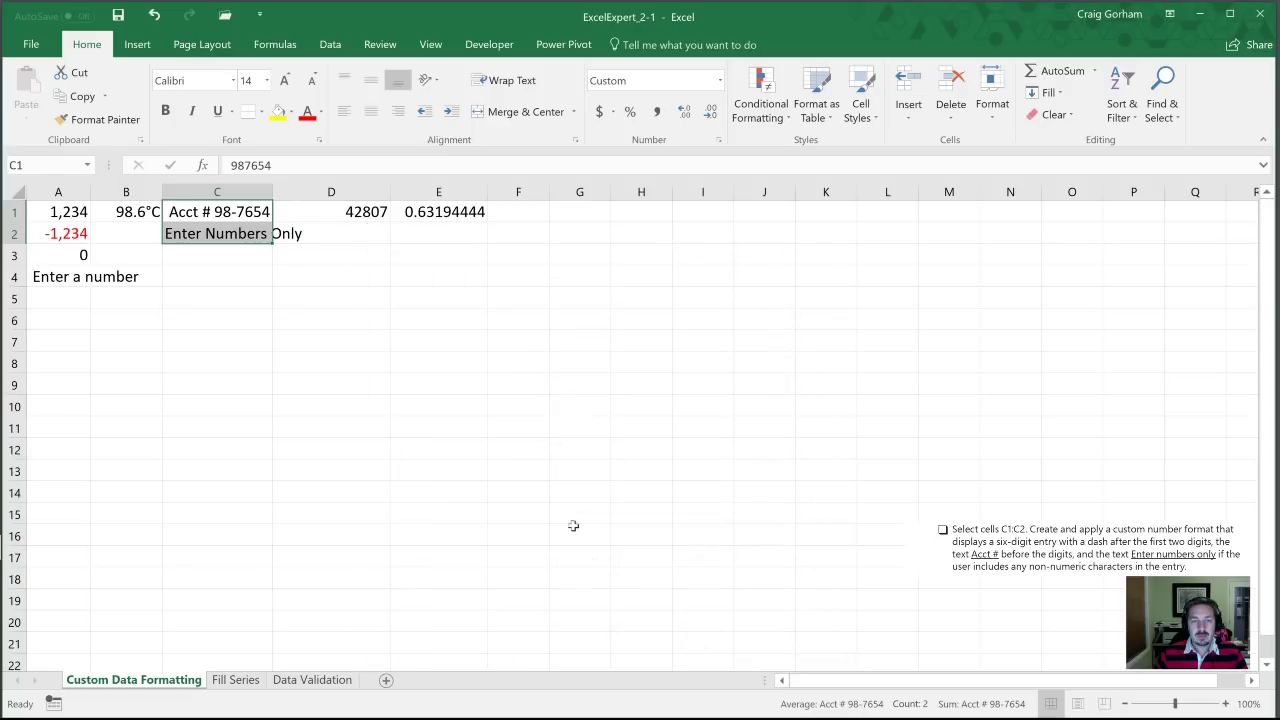
pyautogui.click(209, 216)
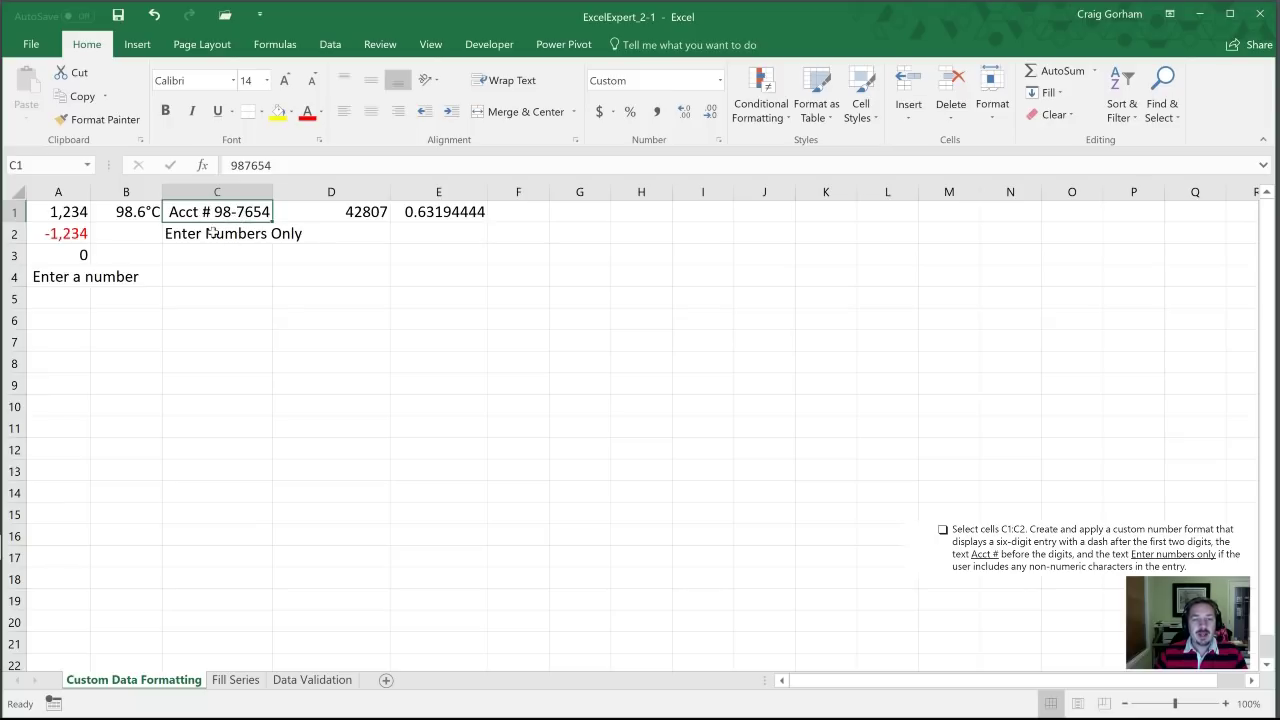
pyautogui.click(214, 232)
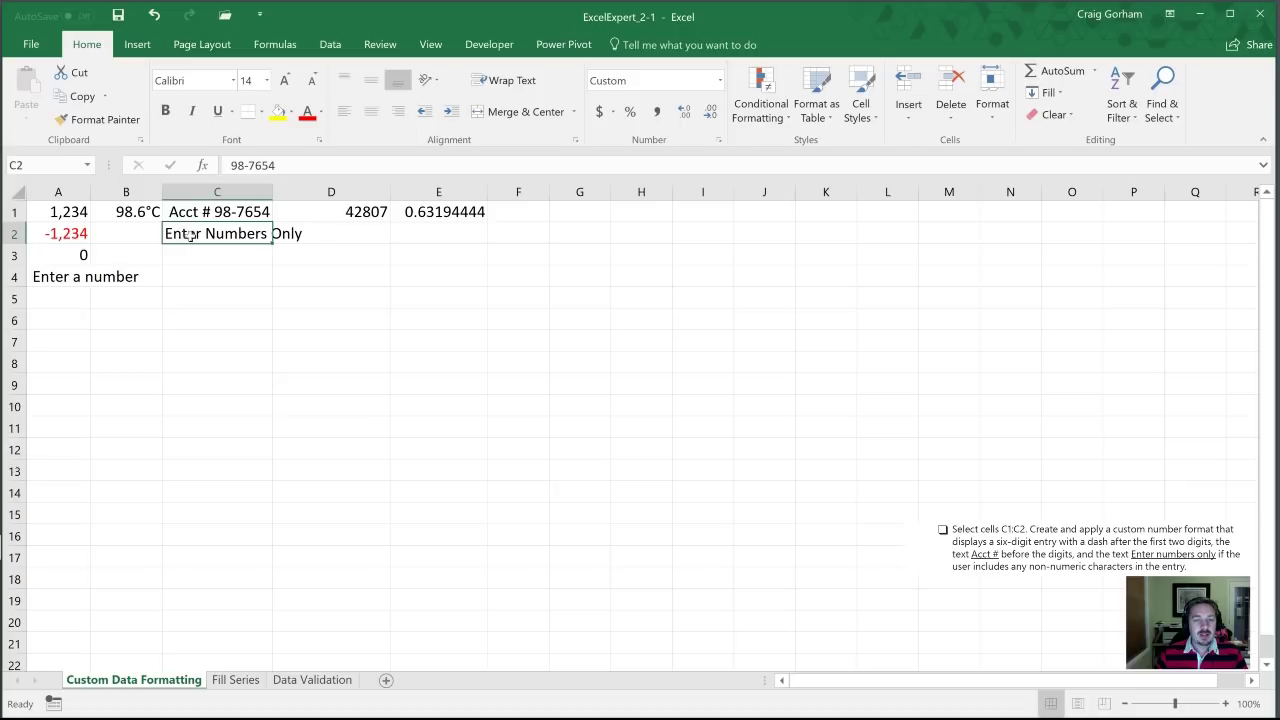
pyautogui.click(318, 255)
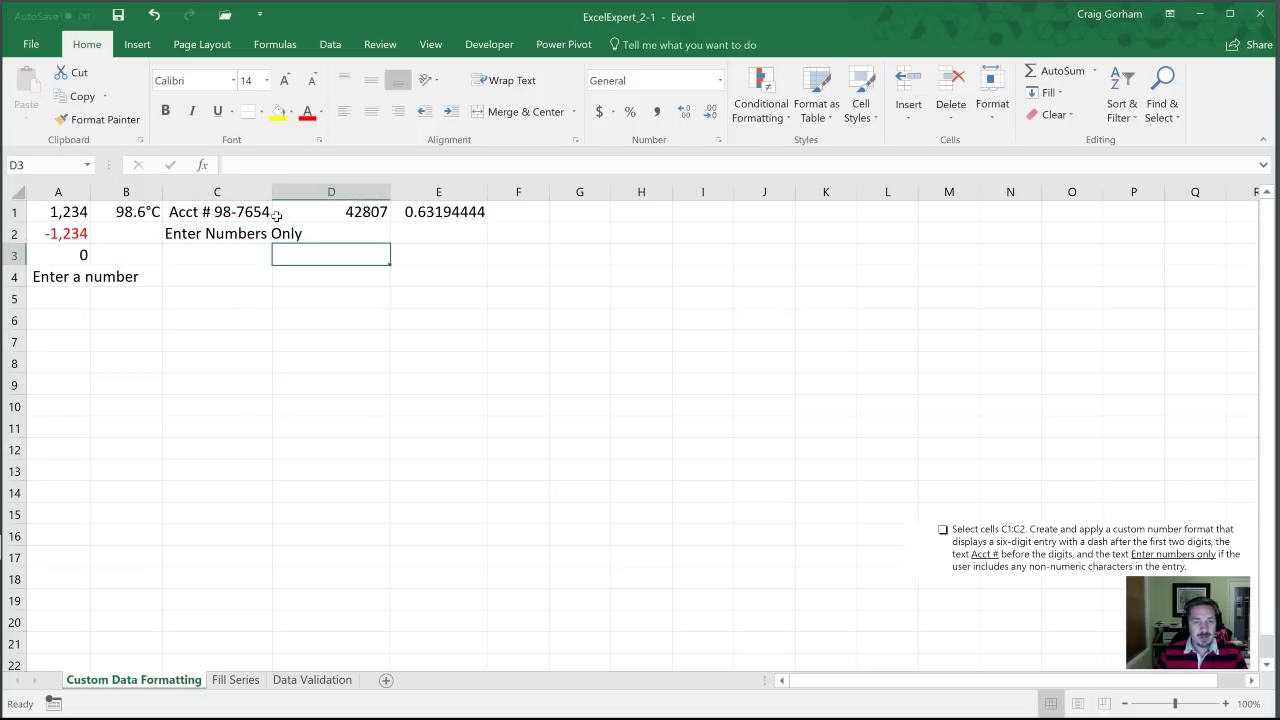
pyautogui.doubleClick(272, 193)
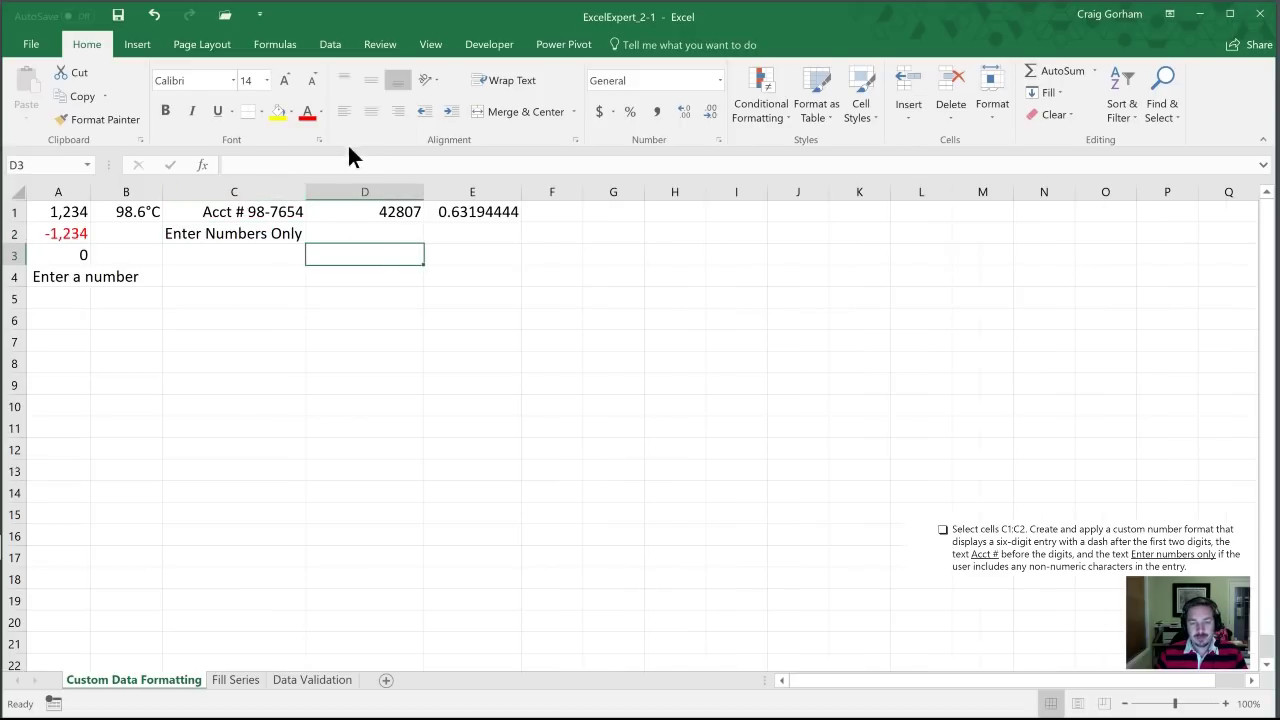
pyautogui.click(366, 214)
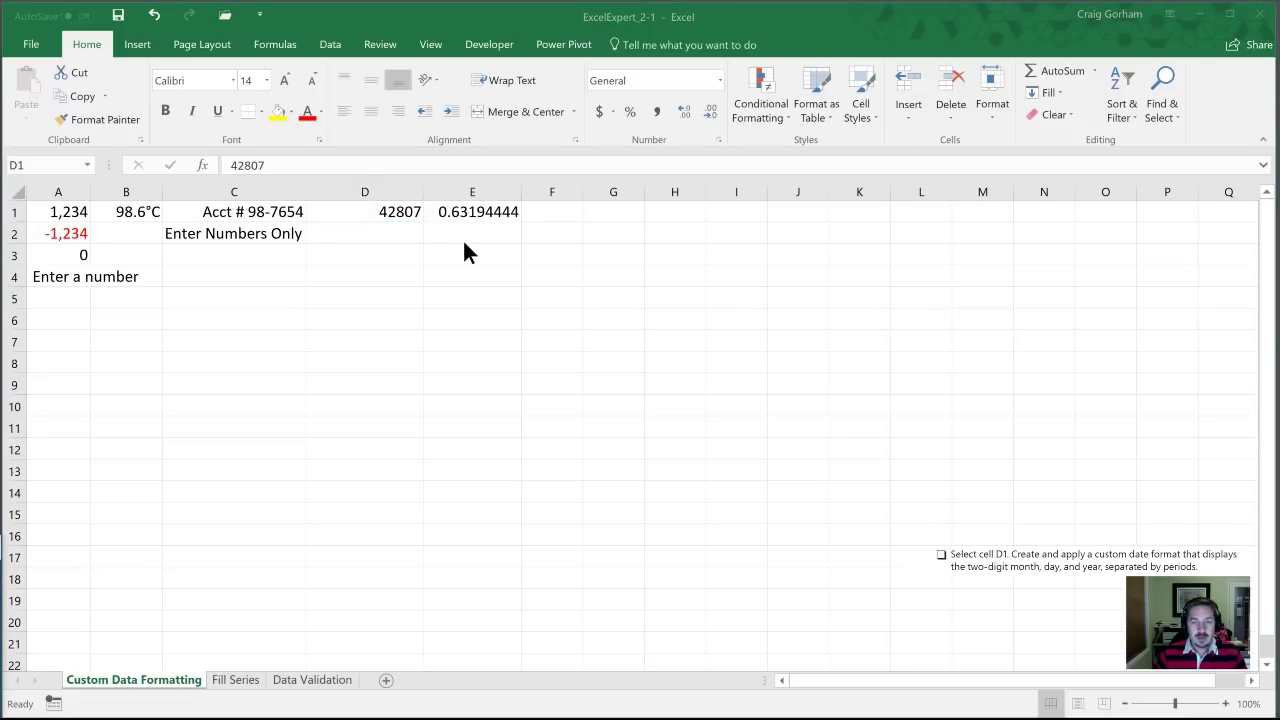
# Open Format Cells for D1, browse the Date types, and reach Custom with m/d/yyyy preselected.
pyautogui.click(364, 214)
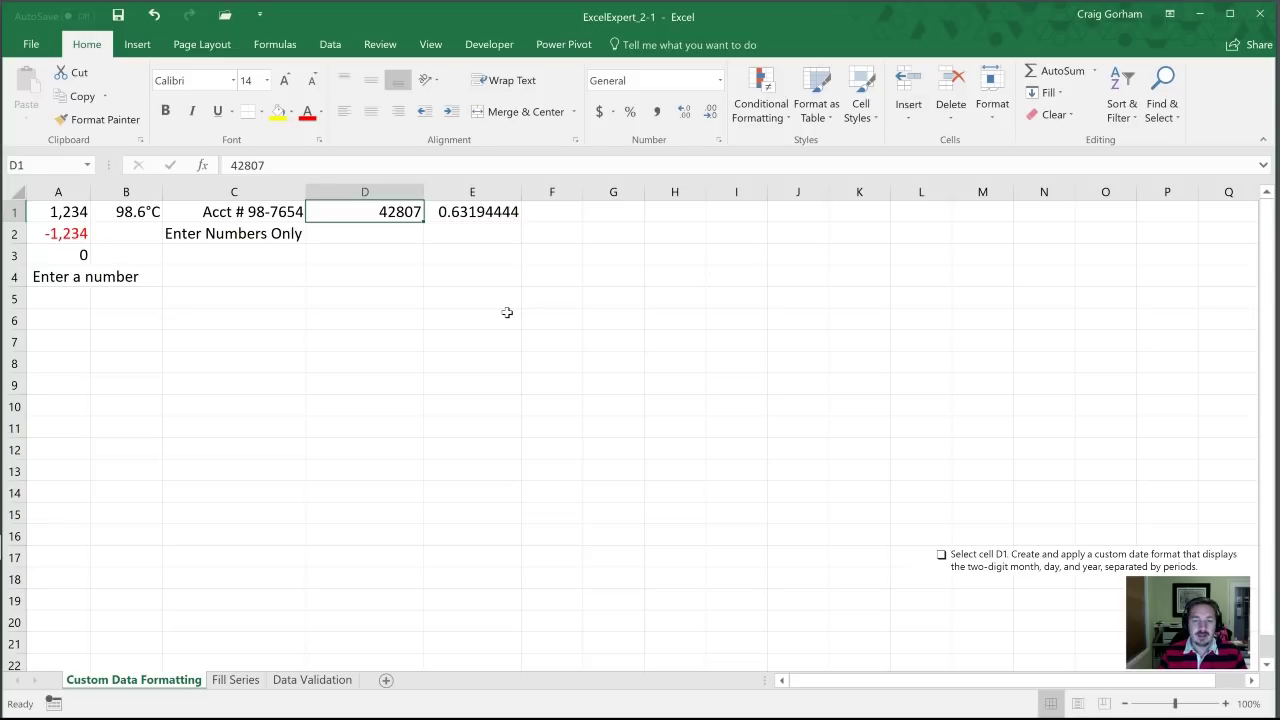
pyautogui.hotkey('ctrl', 'shift', 'f')
pyautogui.hotkey('ctrl', 'pageup')
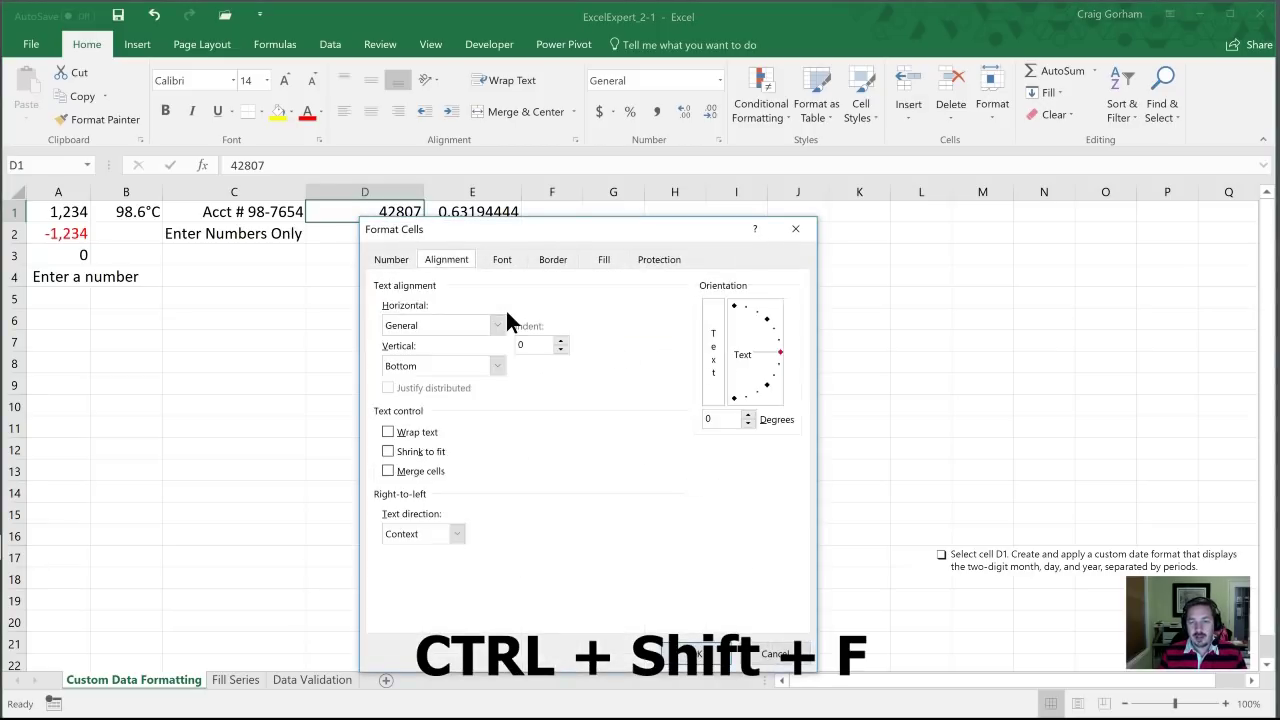
pyautogui.hotkey('ctrl', 'pageup')
pyautogui.click(400, 447)
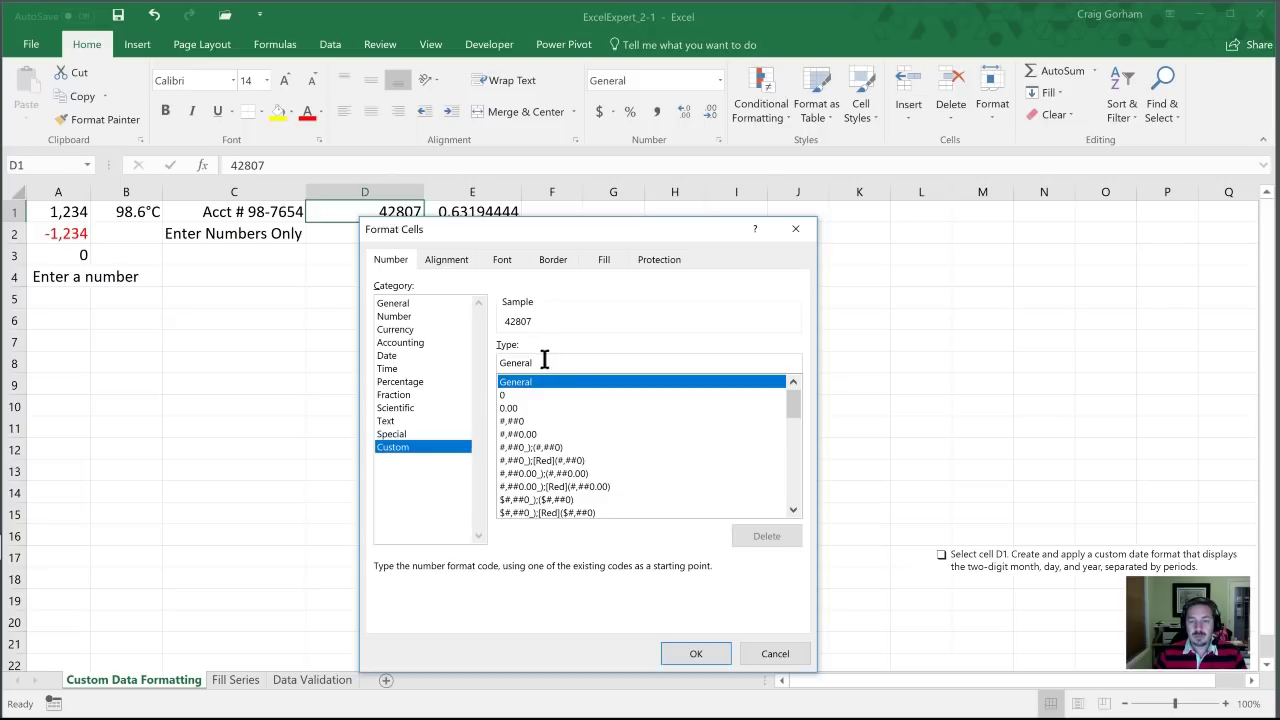
pyautogui.doubleClick(545, 362)
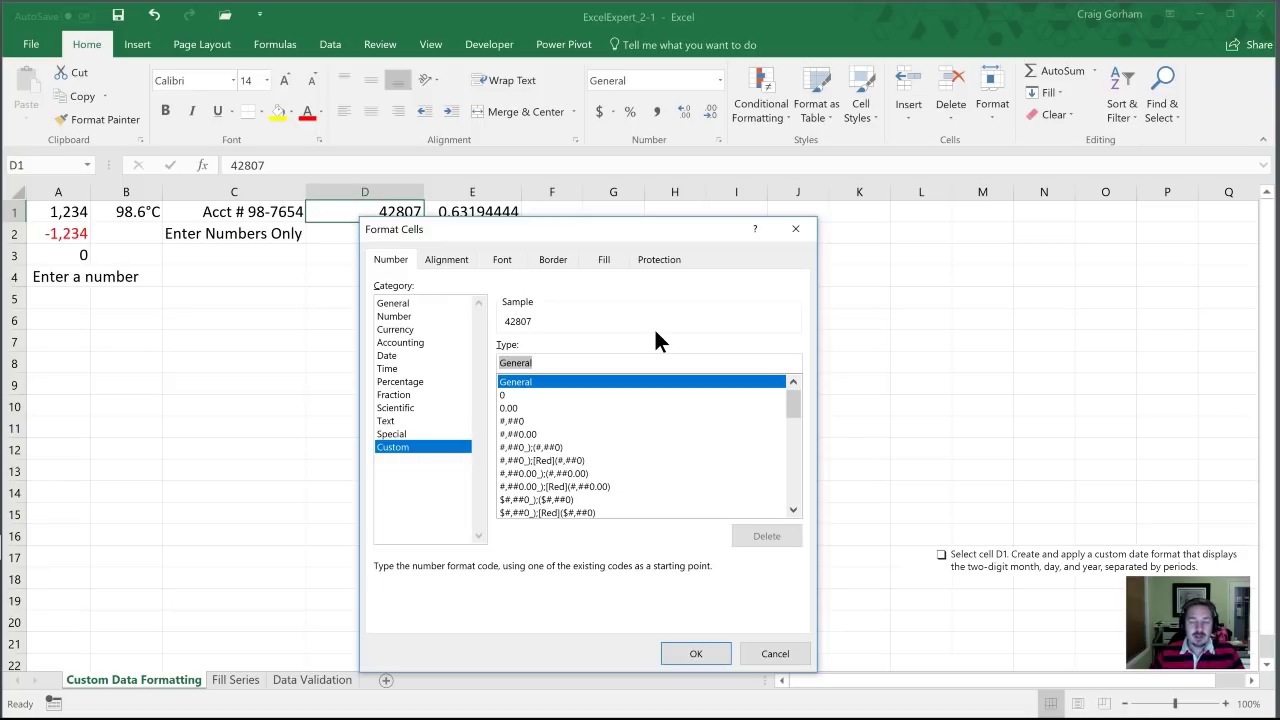
pyautogui.click(387, 356)
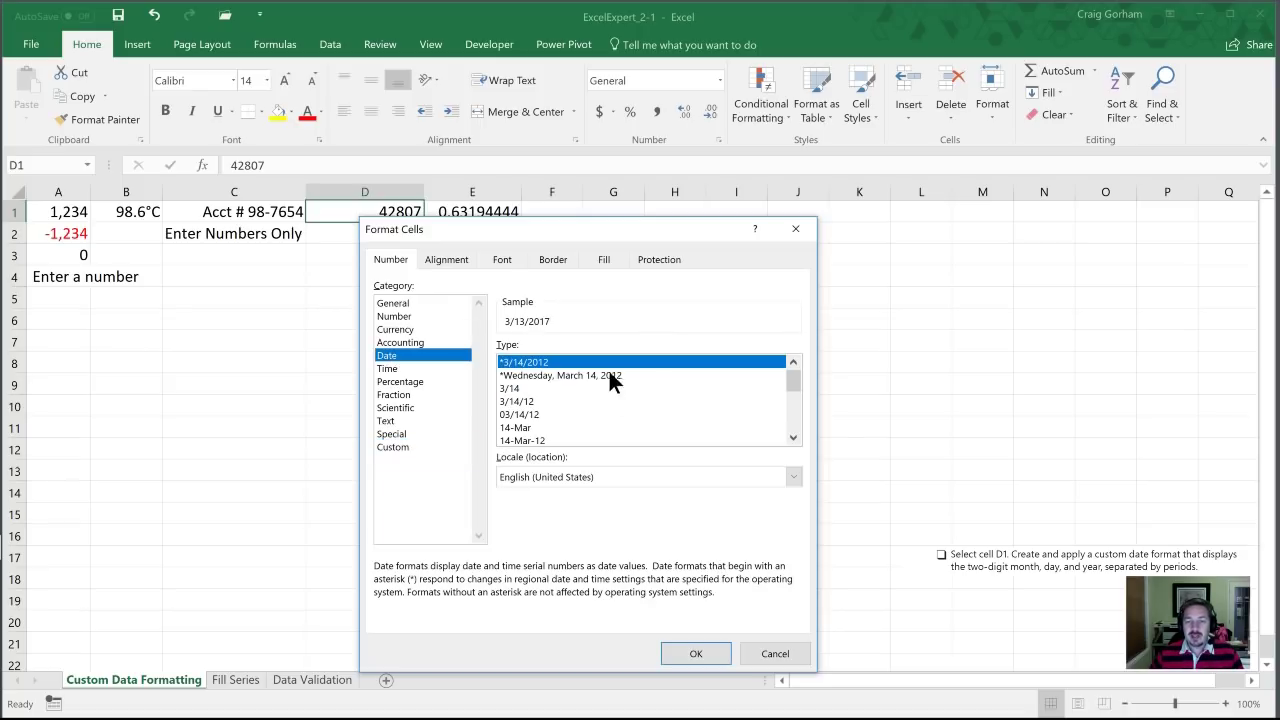
pyautogui.moveTo(791, 380); pyautogui.dragTo(791, 421)
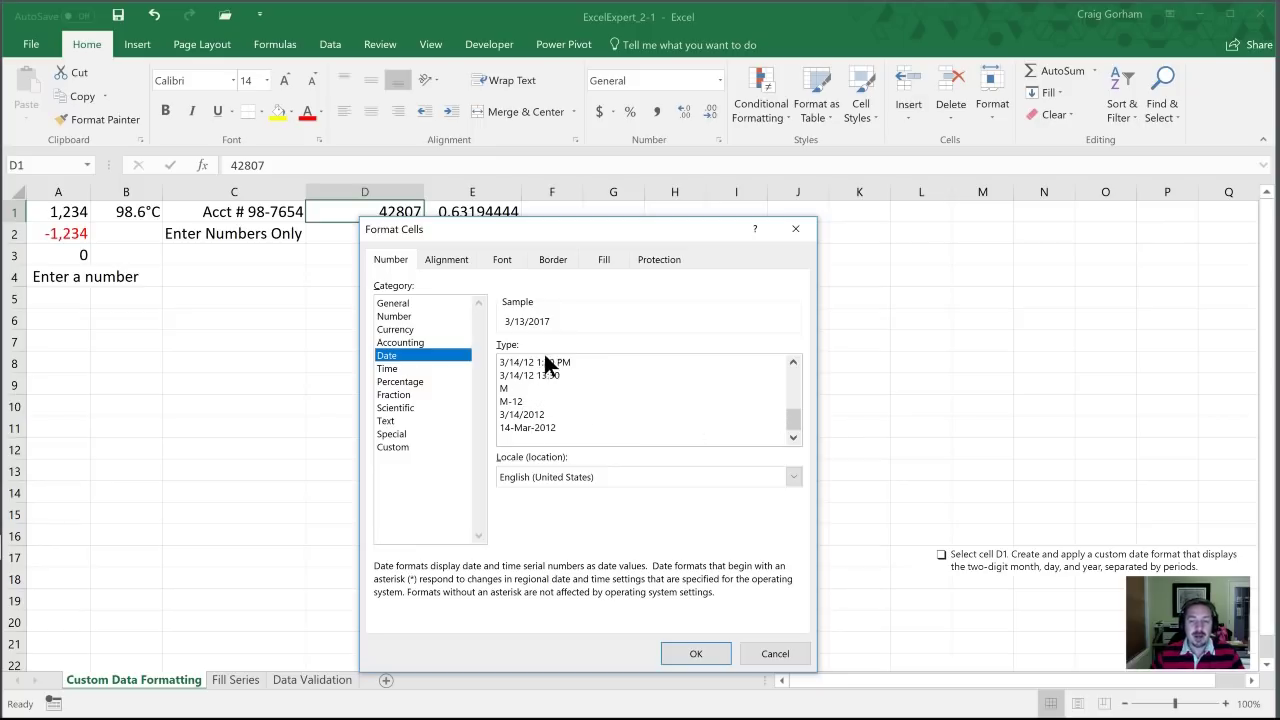
pyautogui.click(393, 447)
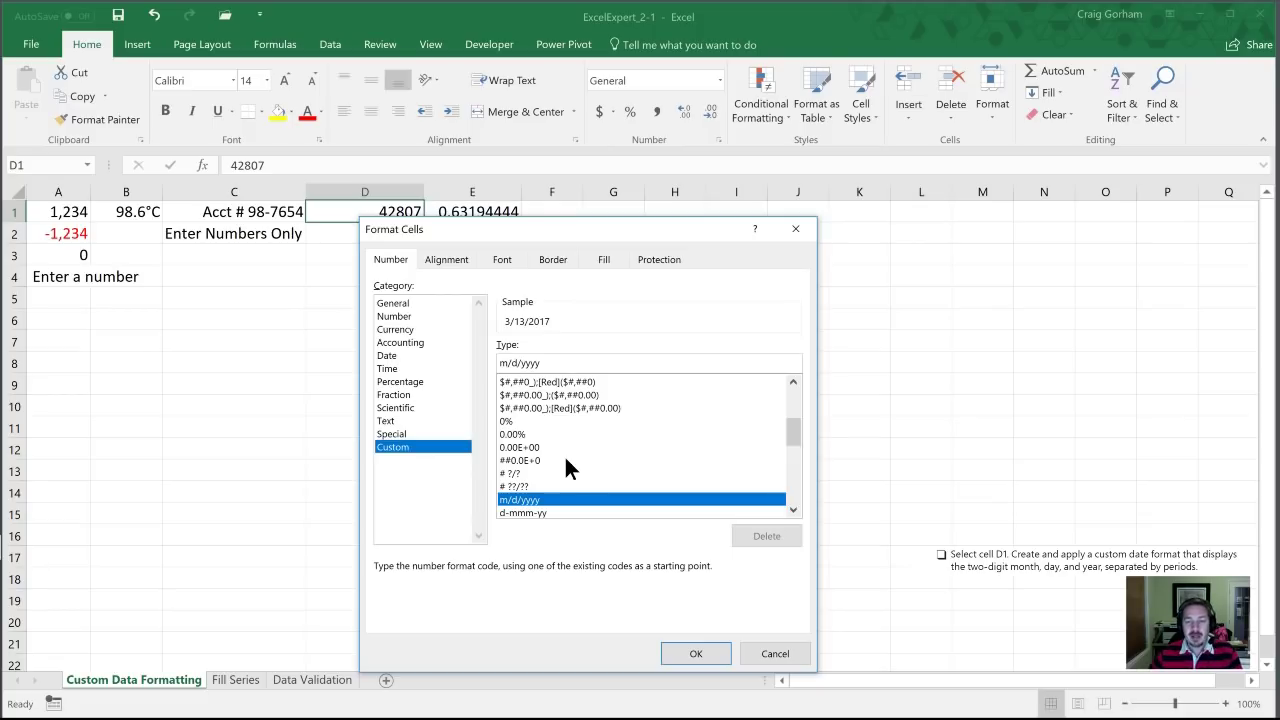
# Scroll the Custom type list and select the m/d/yyyy code for replacement.
pyautogui.scroll(1, 797, 432)
pyautogui.moveTo(799, 423); pyautogui.dragTo(805, 398)
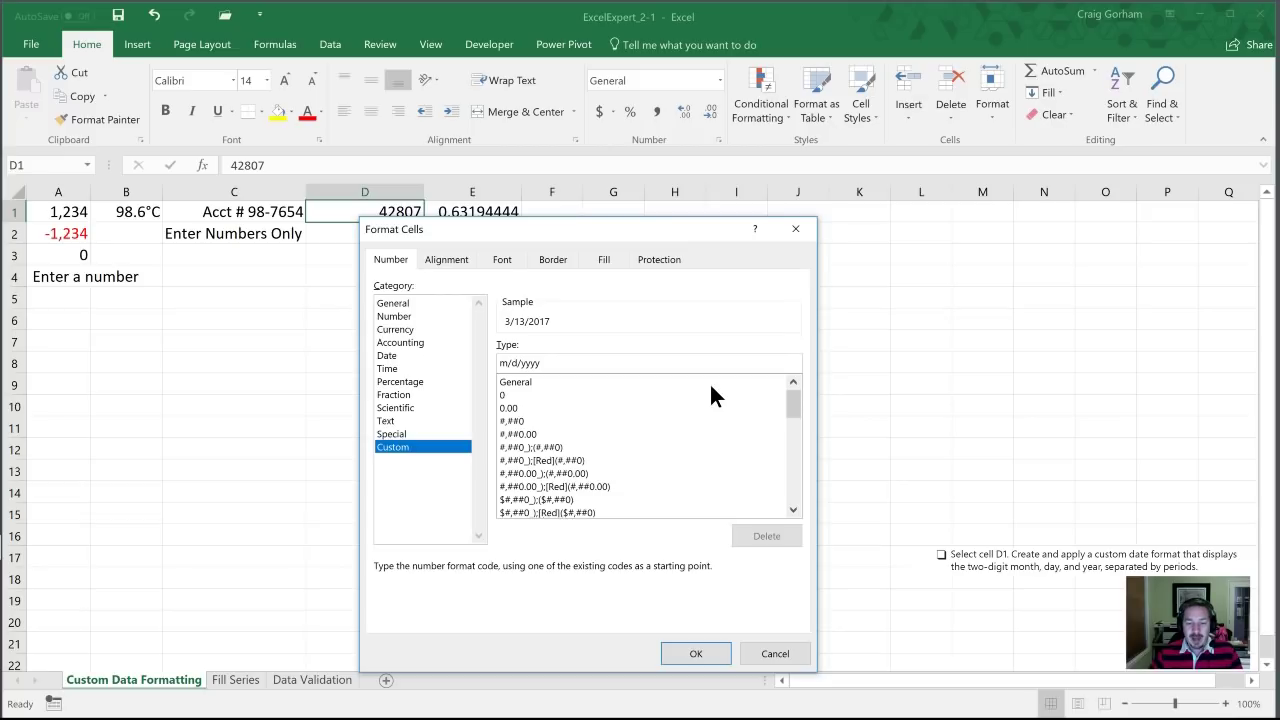
pyautogui.moveTo(795, 410); pyautogui.dragTo(795, 466)
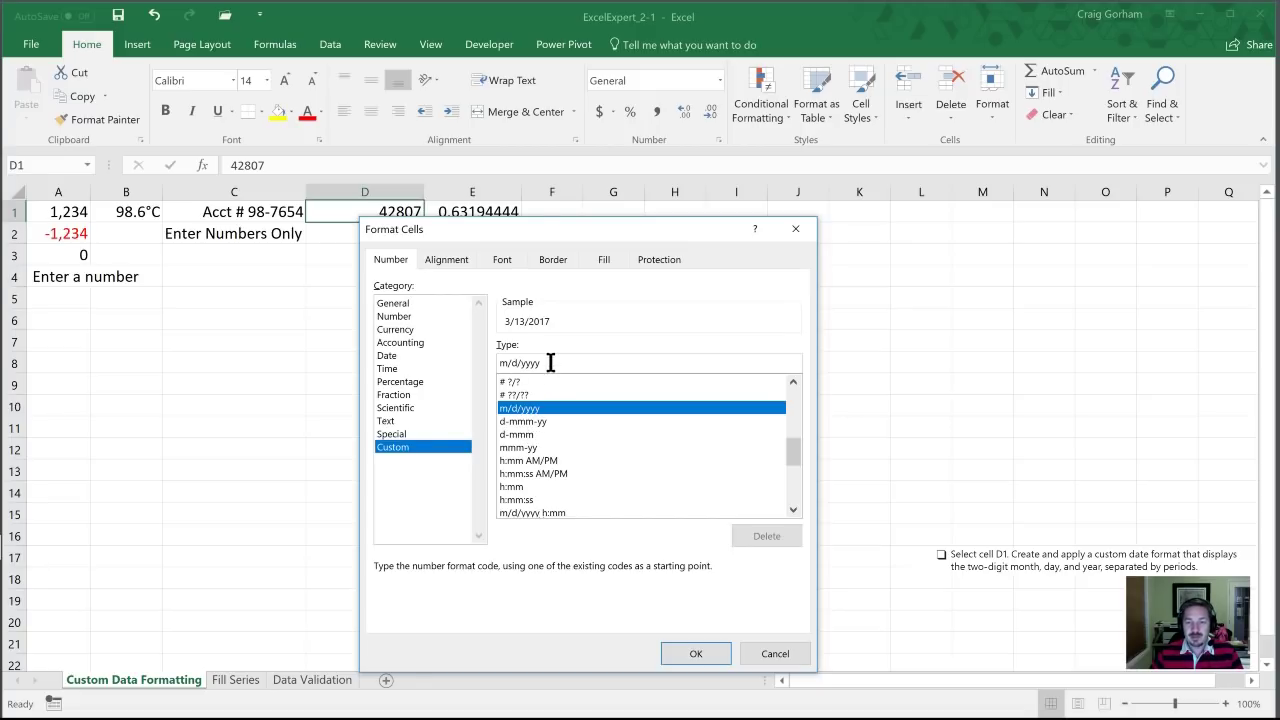
pyautogui.moveTo(550, 363); pyautogui.dragTo(497, 363)
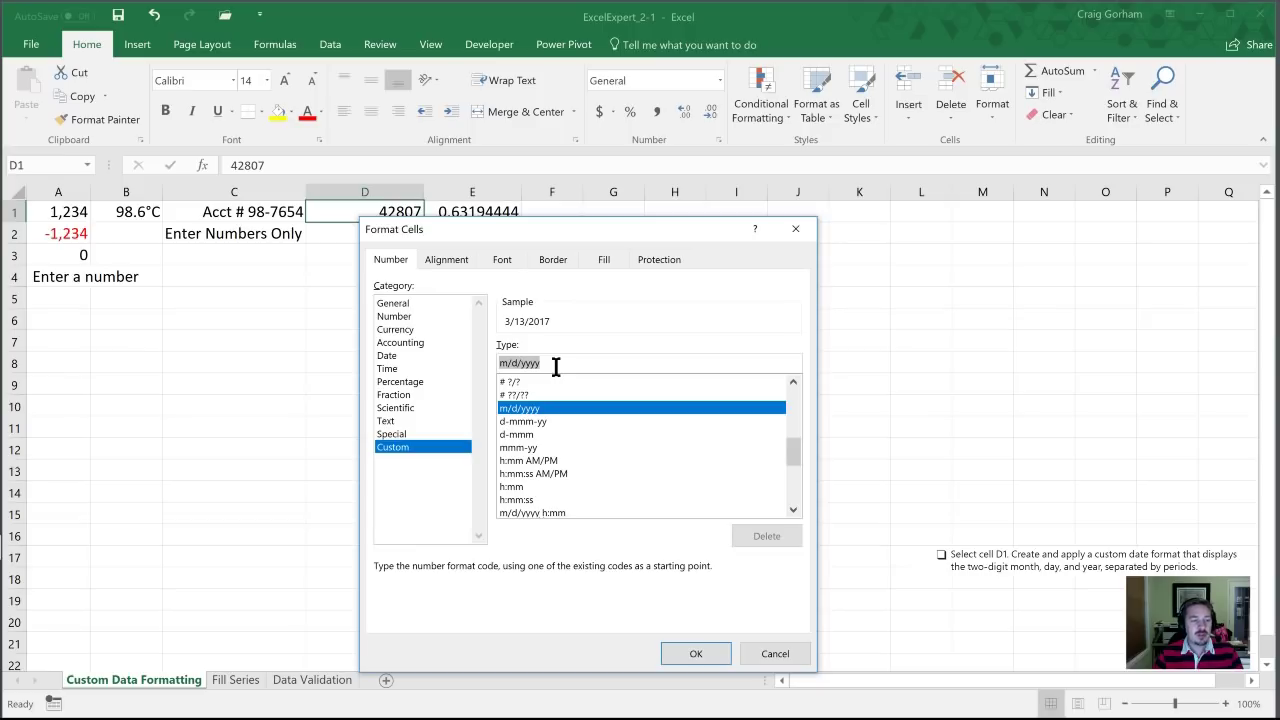
# Replace D1's format code with mm.dd.yy so it shows 03.13.17.
pyautogui.write('mm.')
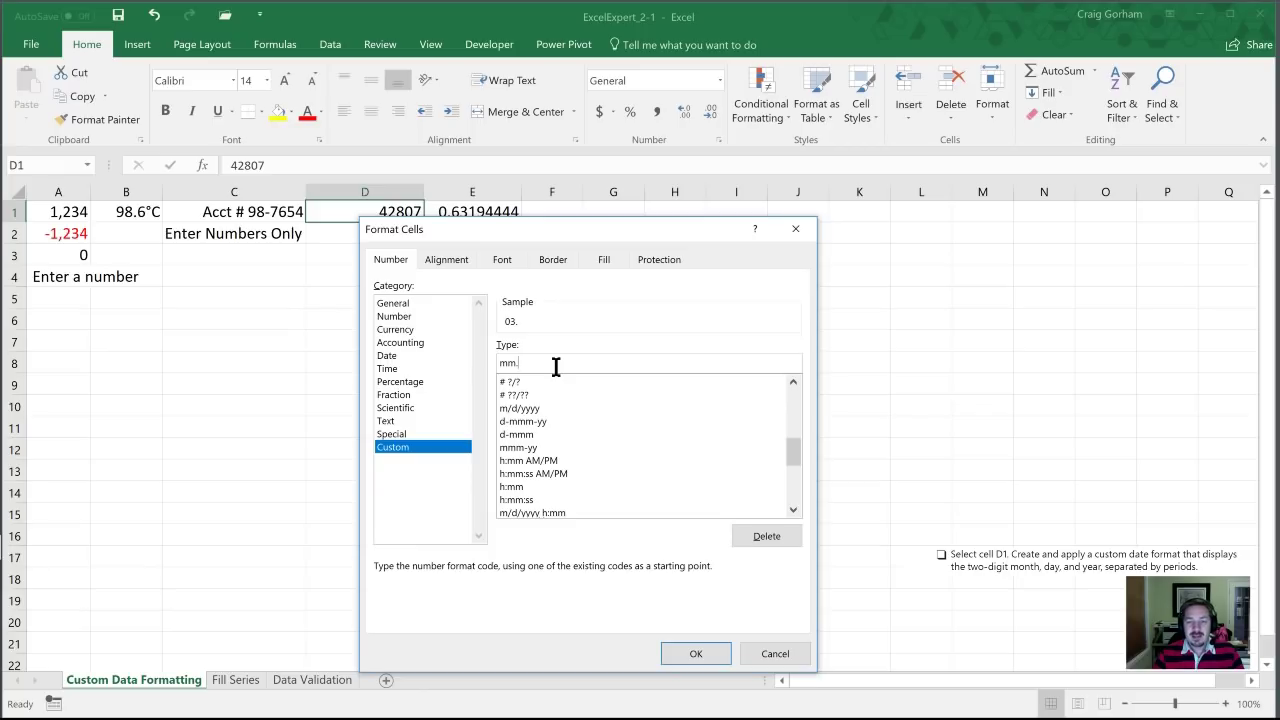
pyautogui.write('dd')
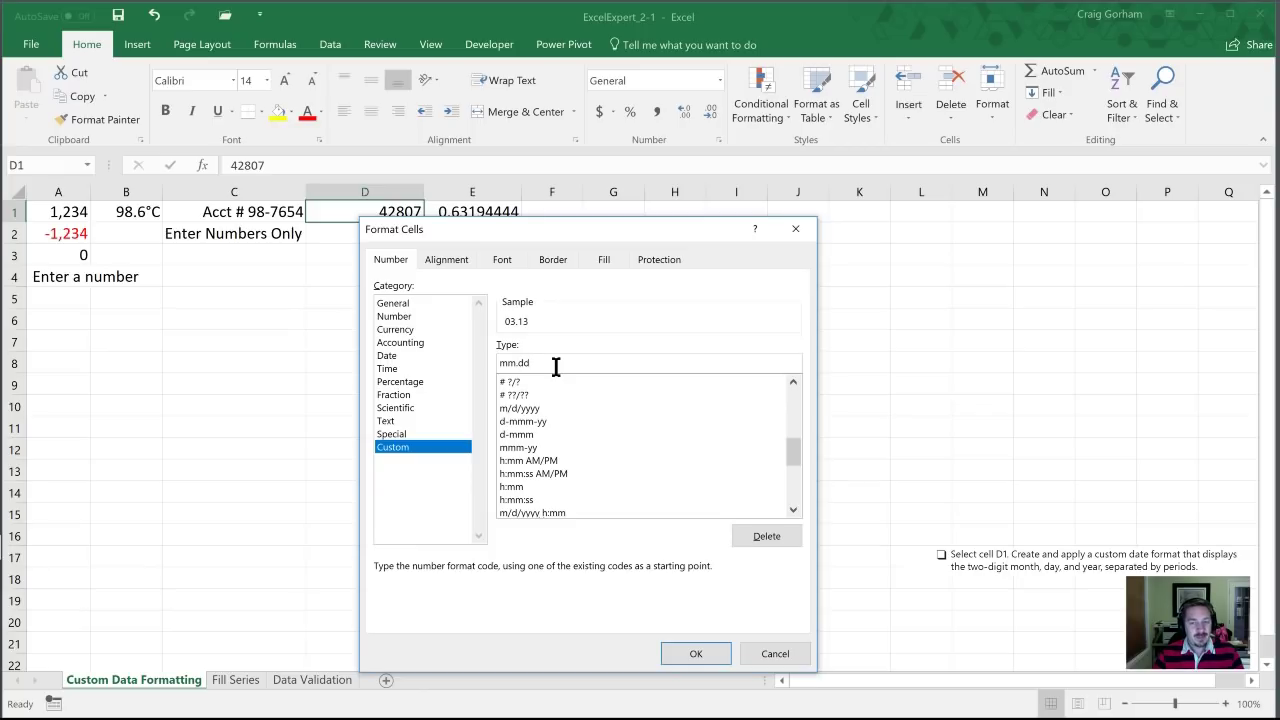
pyautogui.write('.')
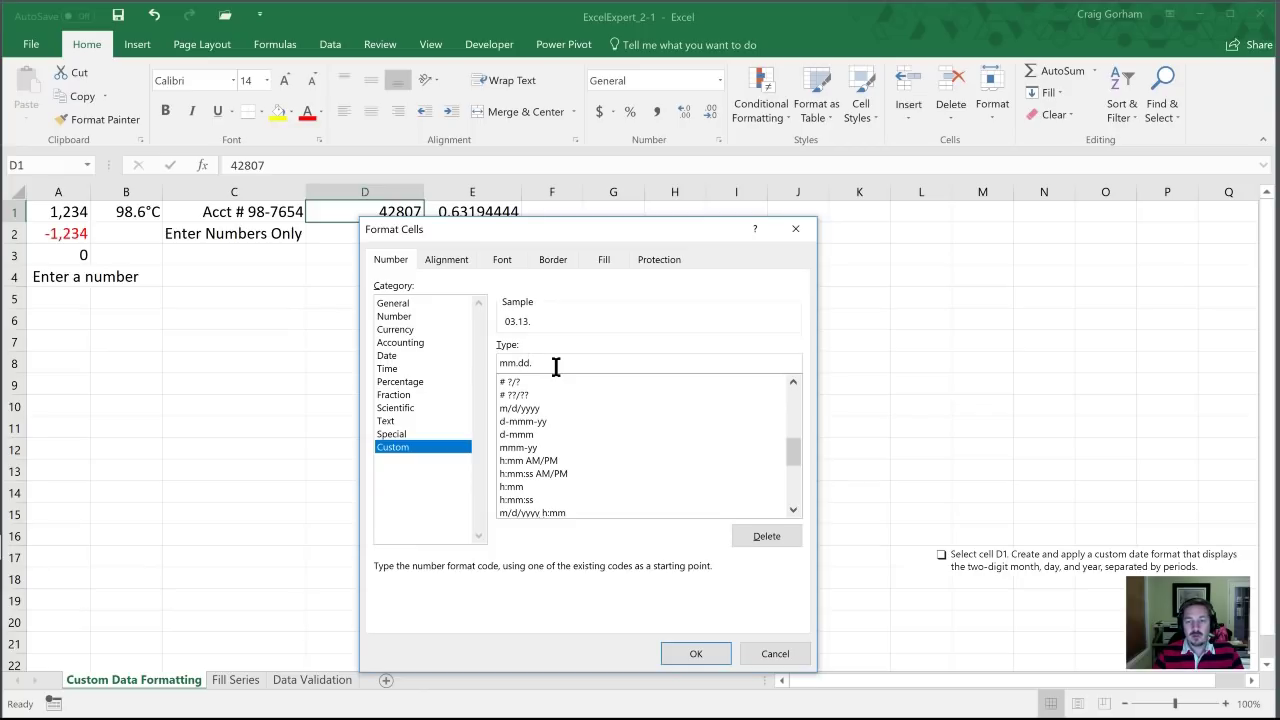
pyautogui.write('yy')
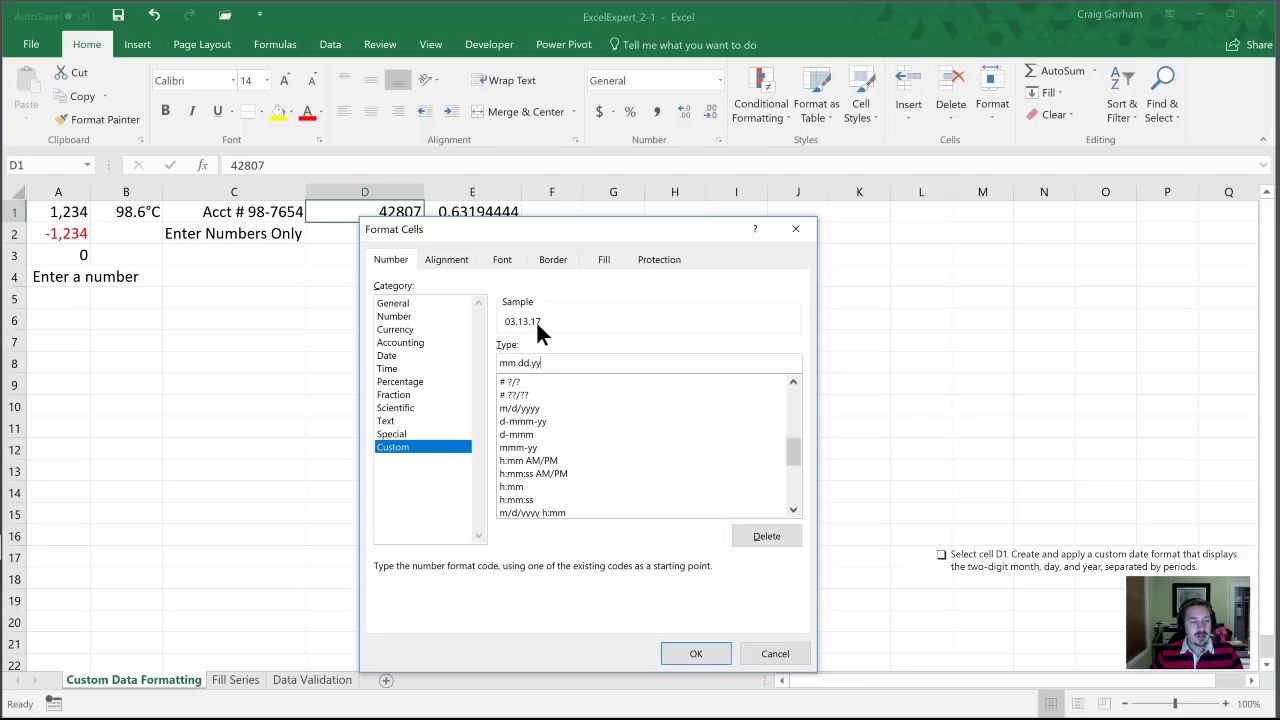
pyautogui.click(697, 653)
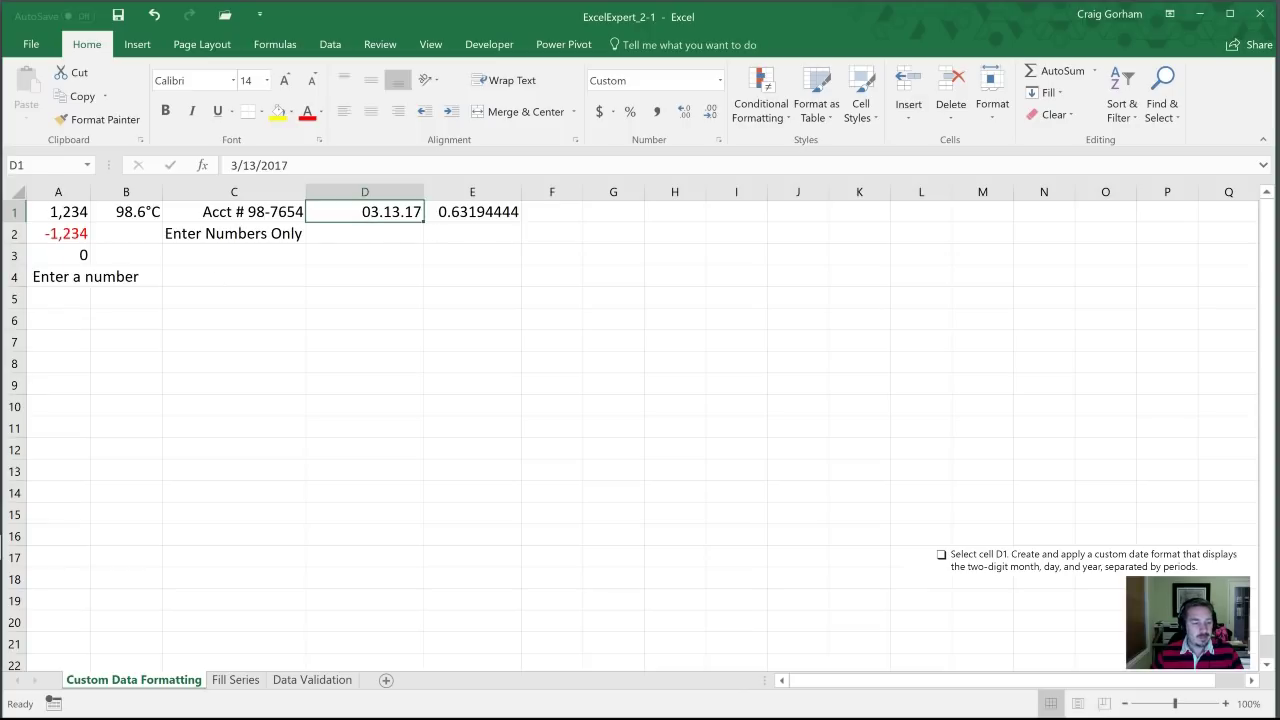
# Give E1 the custom hhmm format in place of General so it displays 1510.
pyautogui.scroll(-1, 638, 435)
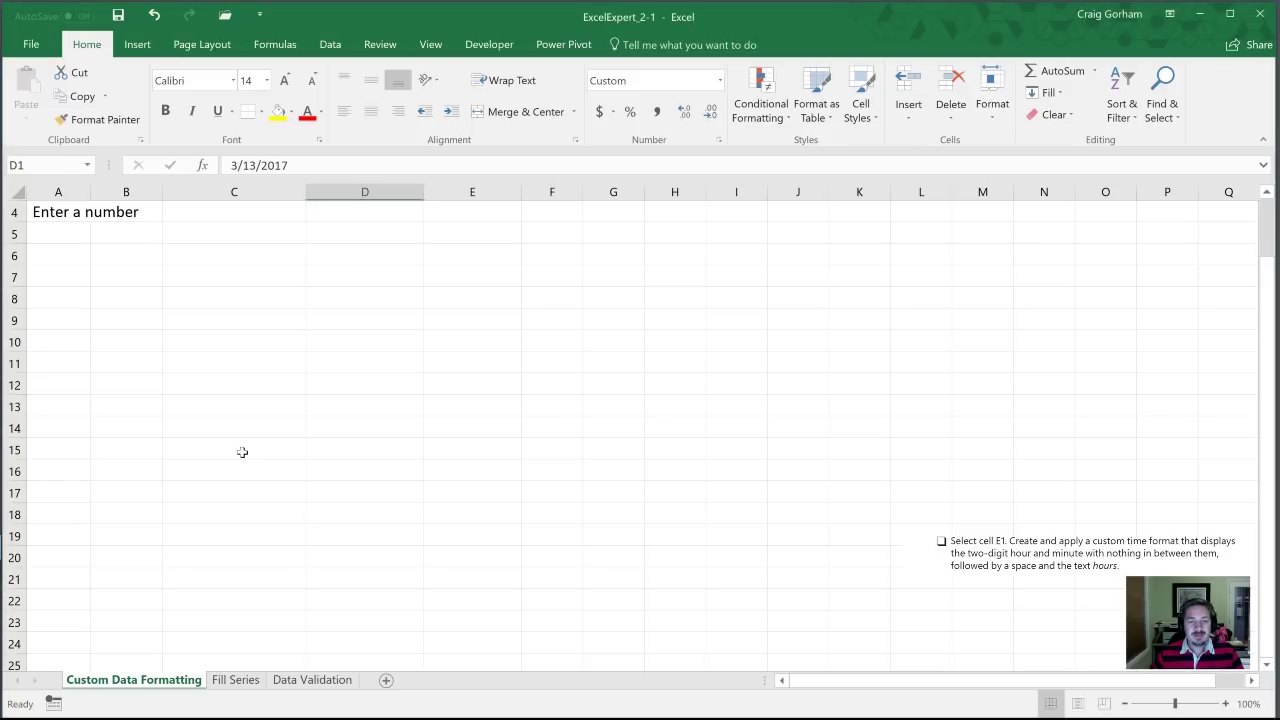
pyautogui.scroll(1, 242, 452)
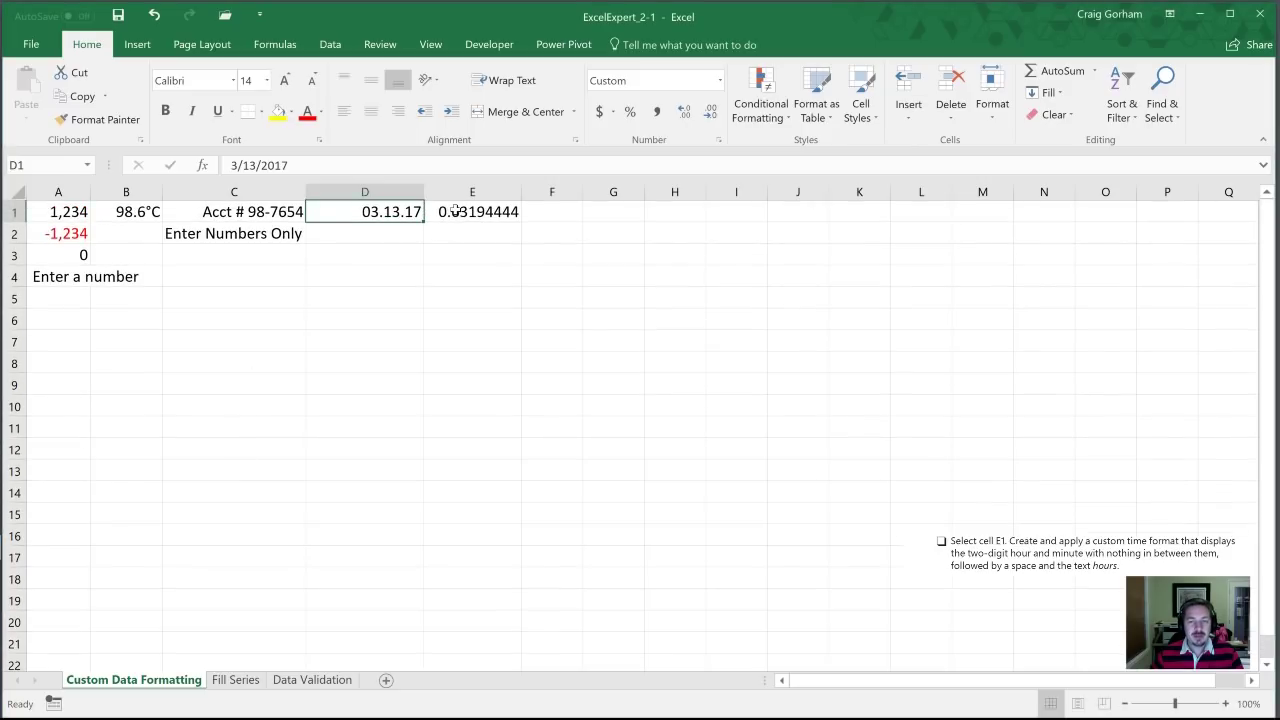
pyautogui.click(455, 211)
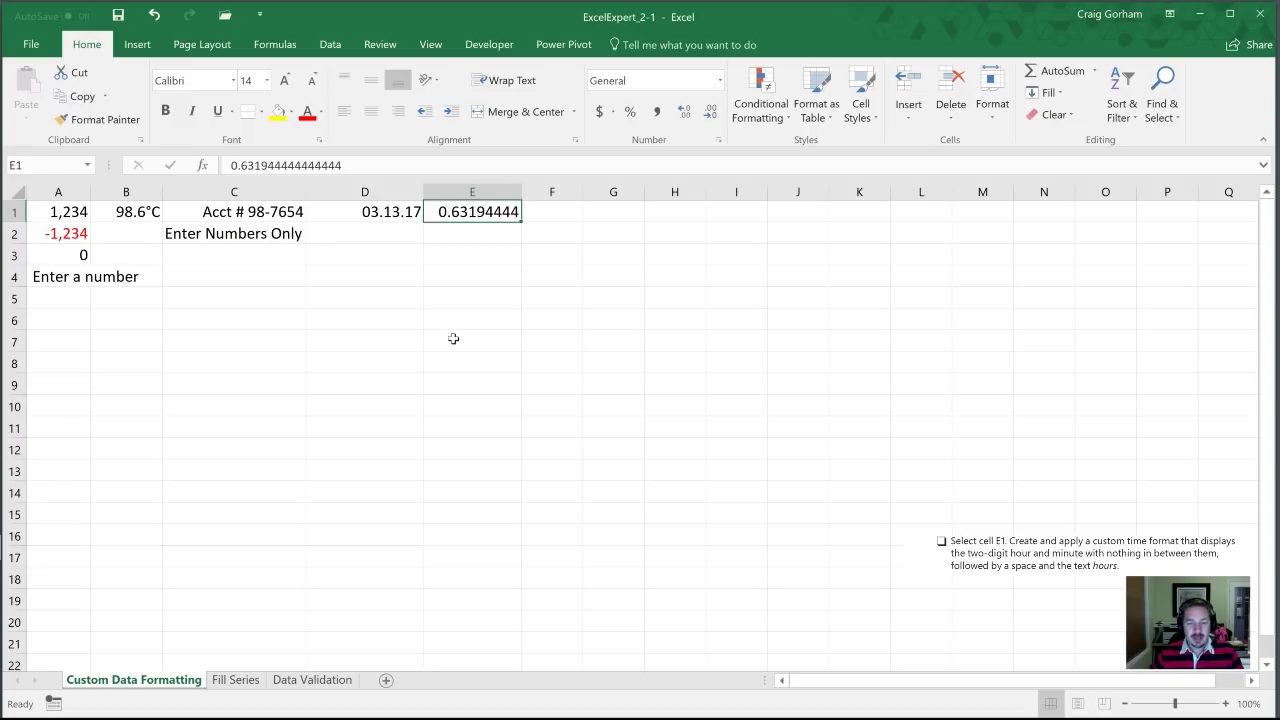
pyautogui.hotkey('ctrl', 'shift', 'f')
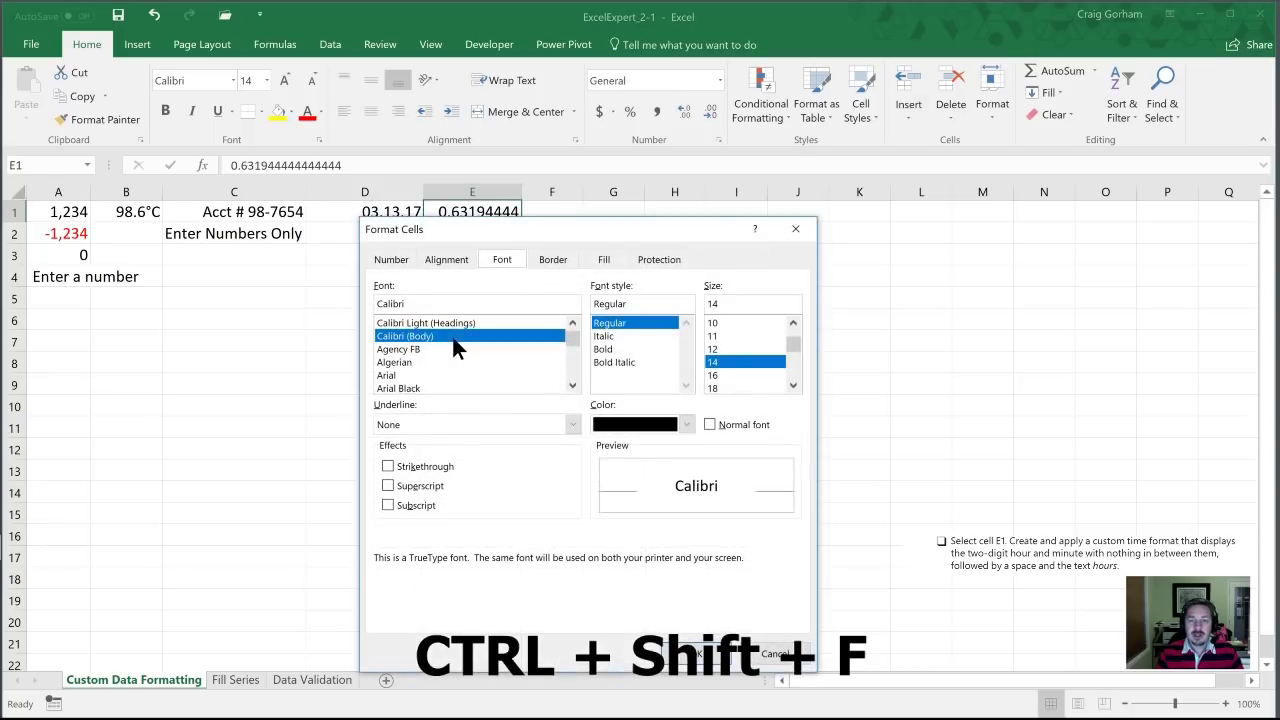
pyautogui.hotkey('ctrl', 'pageup')
pyautogui.hotkey('ctrl', 'pageup')
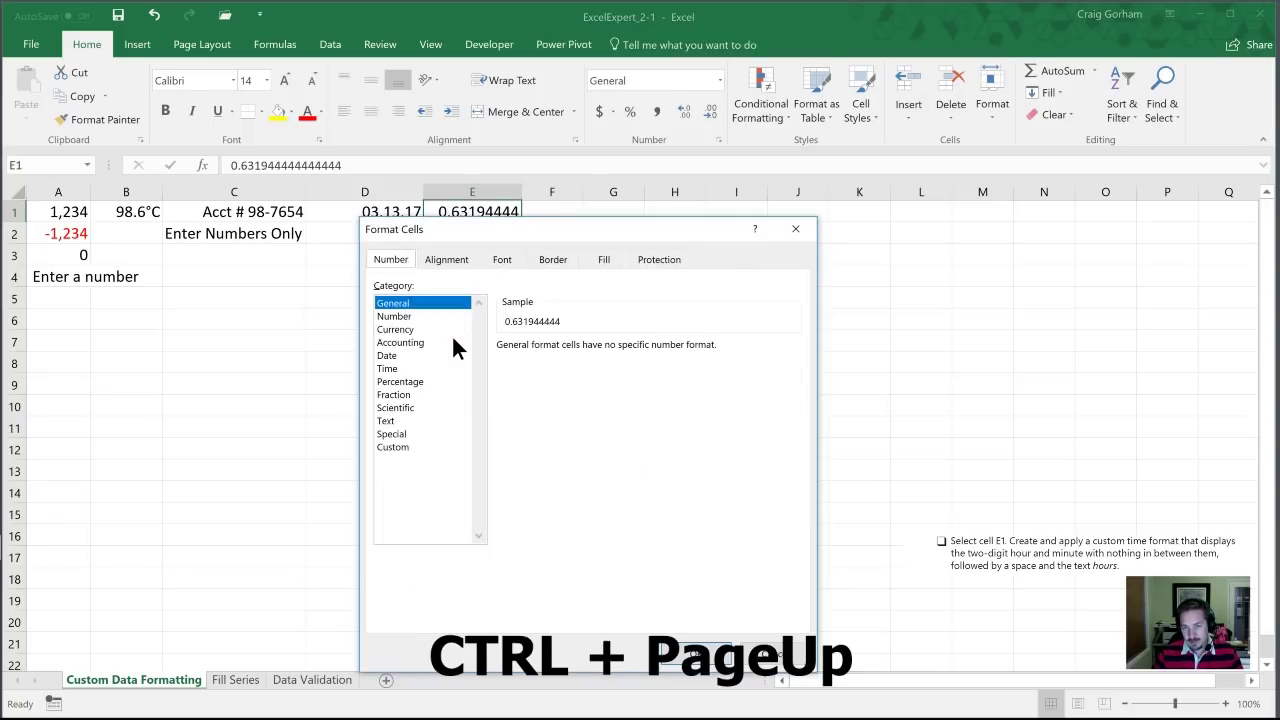
pyautogui.click(395, 448)
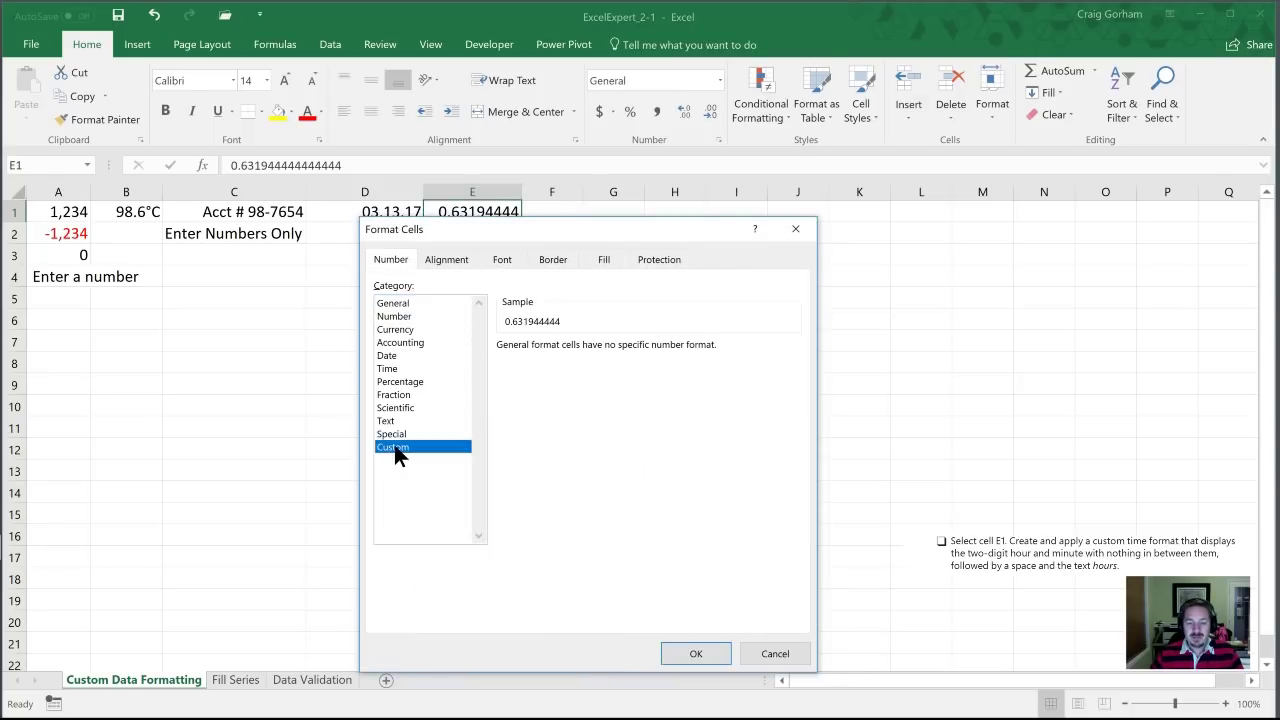
pyautogui.moveTo(540, 363); pyautogui.dragTo(467, 360)
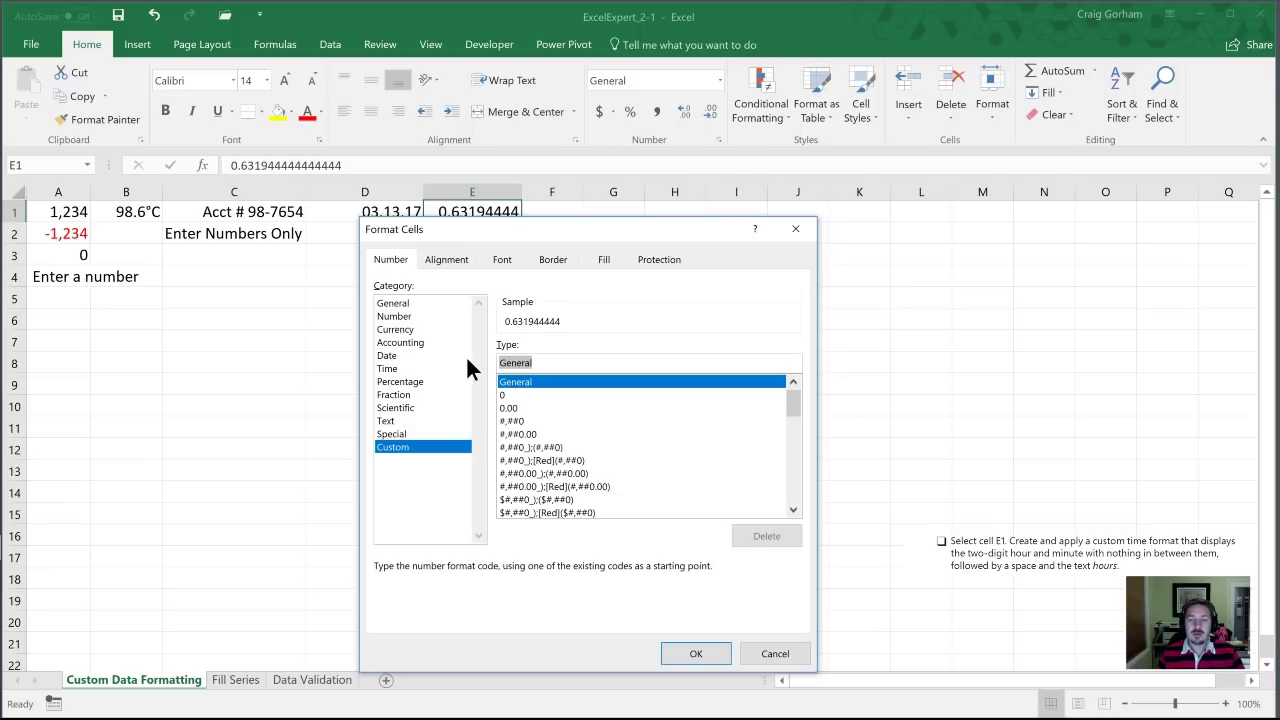
pyautogui.write('h')
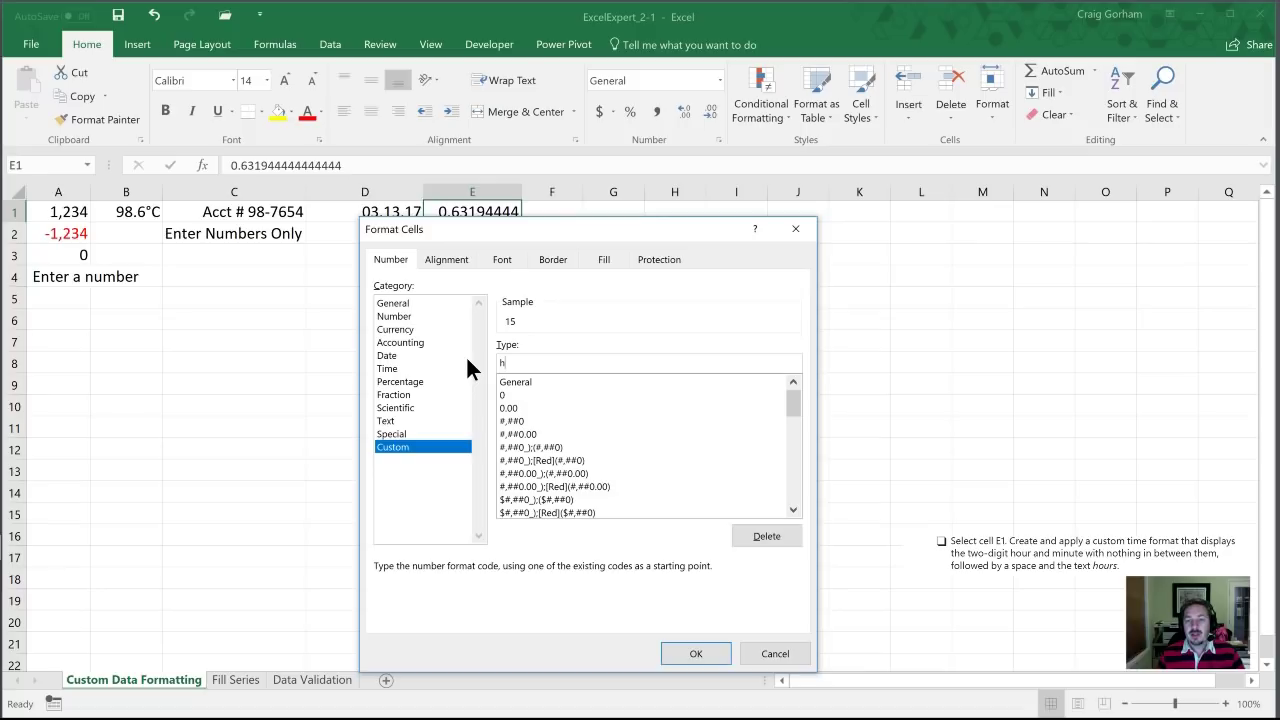
pyautogui.write('h')
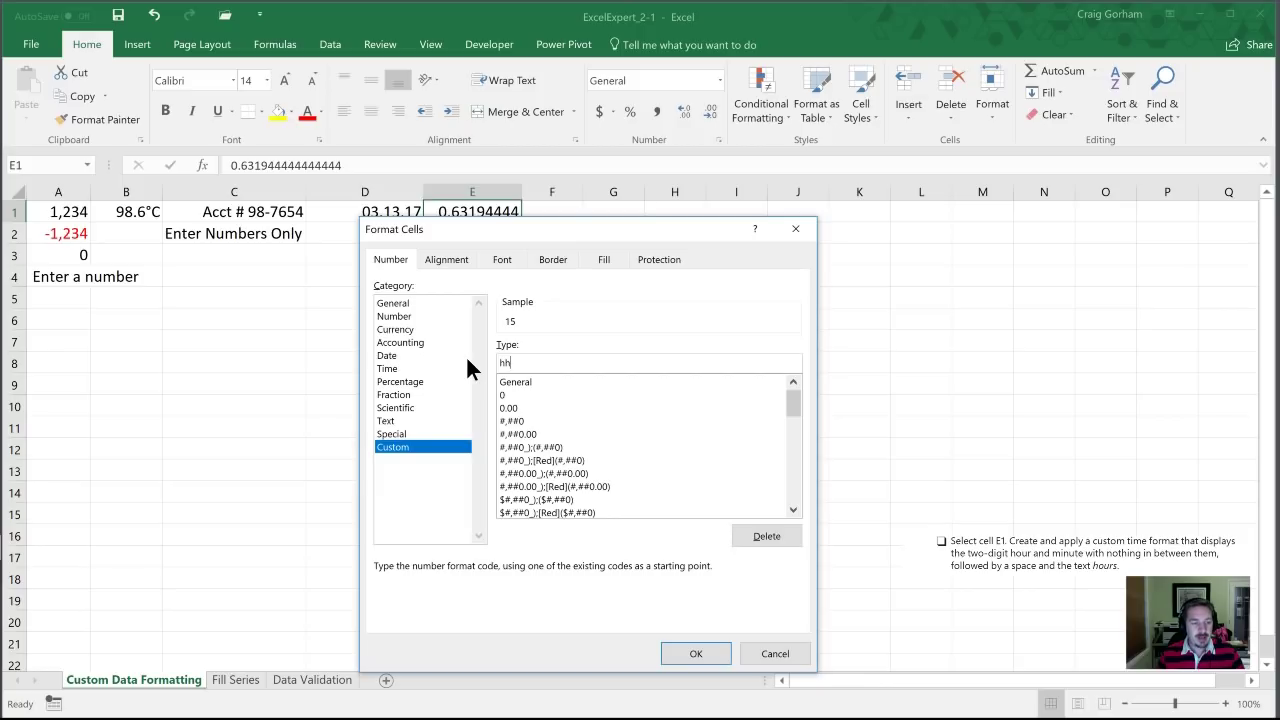
pyautogui.write('m')
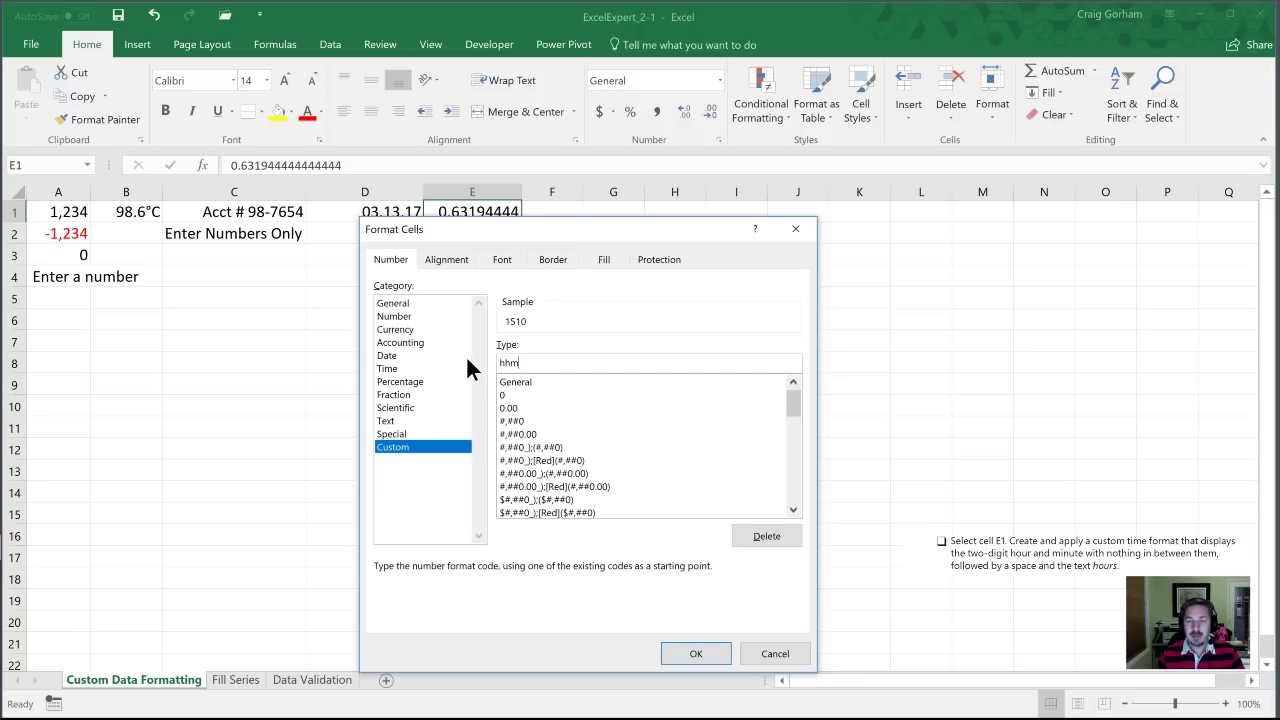
pyautogui.write('m')
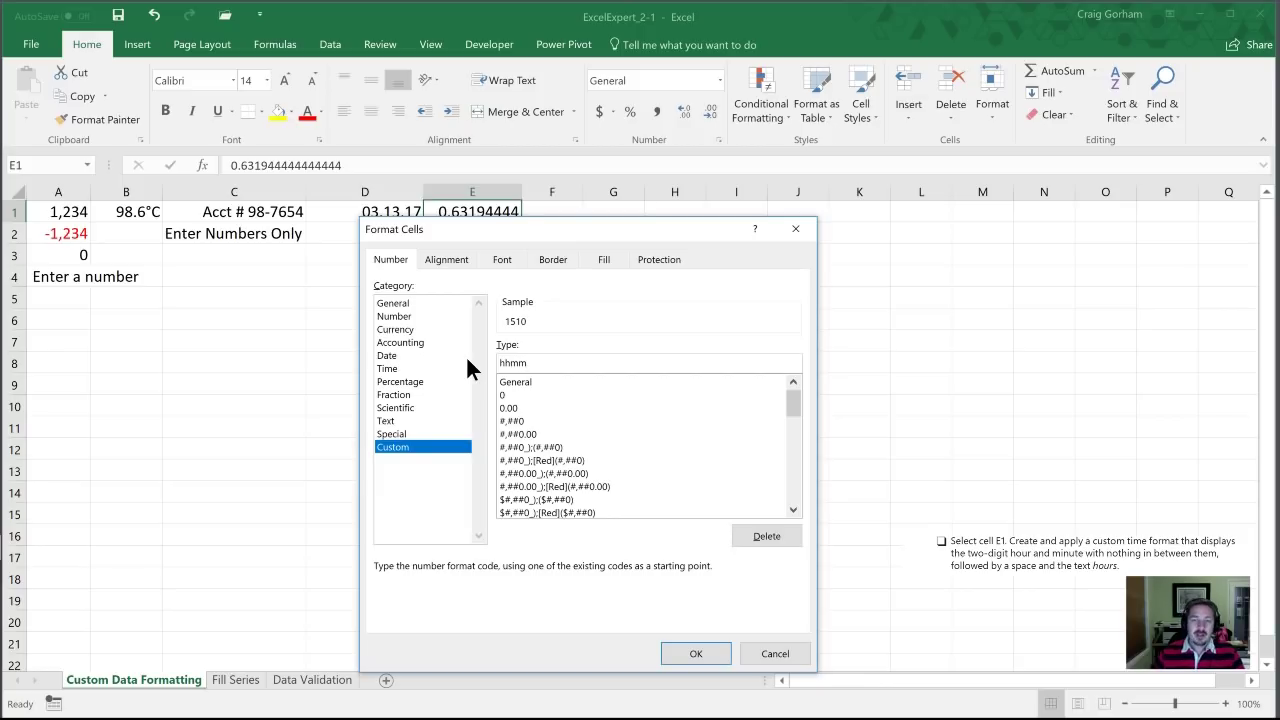
pyautogui.click(686, 653)
# Reselect E1 and check its stored time 3:10:00 PM in the formula bar.
pyautogui.click(481, 236)
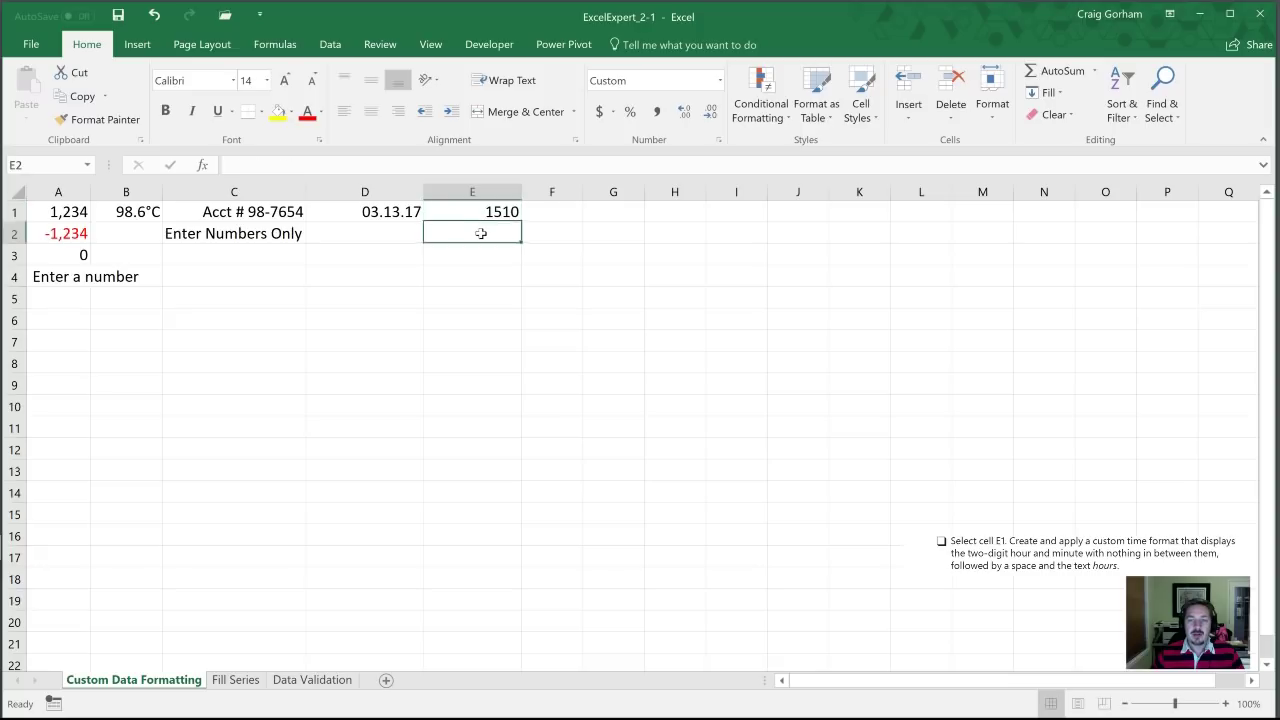
pyautogui.click(462, 212)
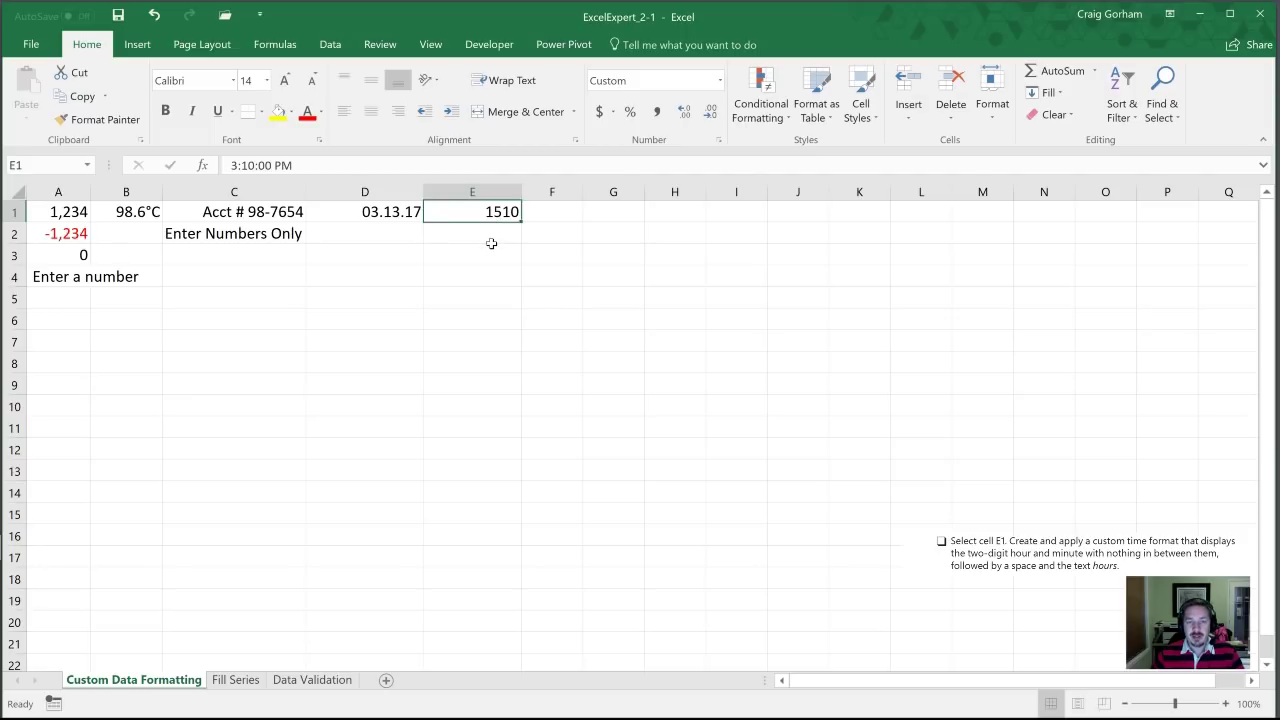
pyautogui.click(300, 165)
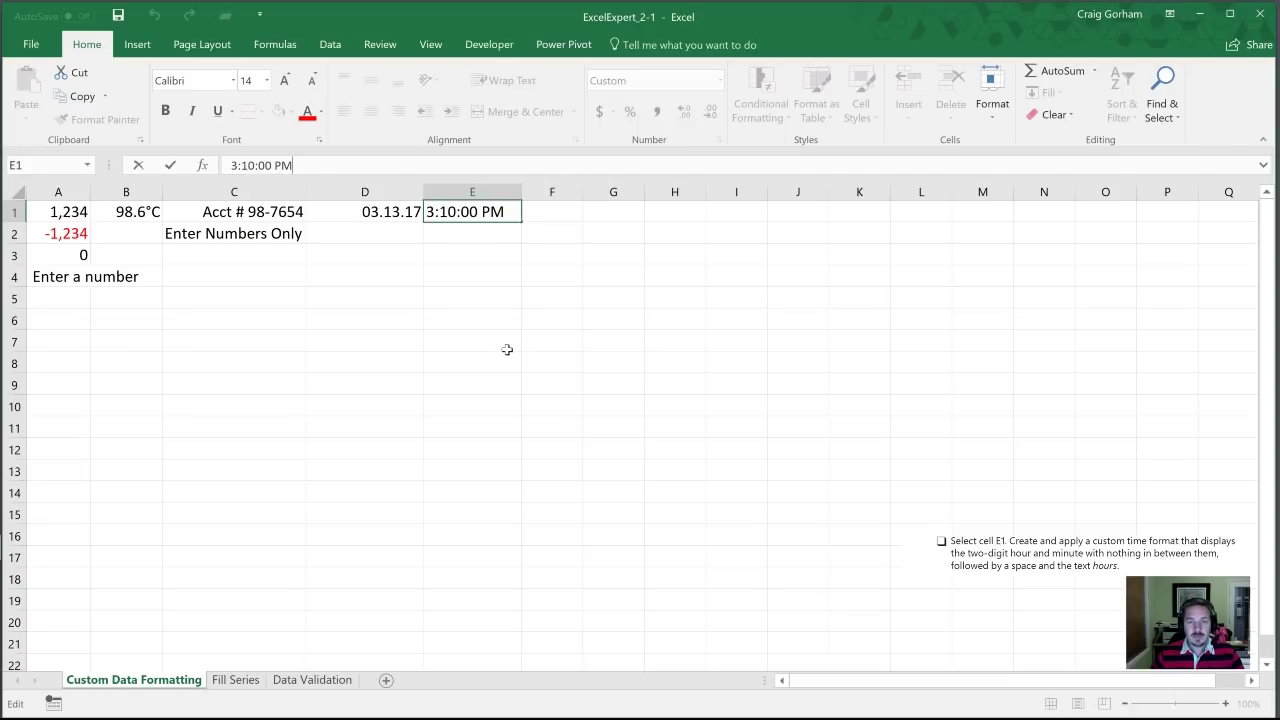
# Use Save As to save the workbook as ExcelExpert_2-1vCG by appending vCG to its name.
pyautogui.click(33, 47)
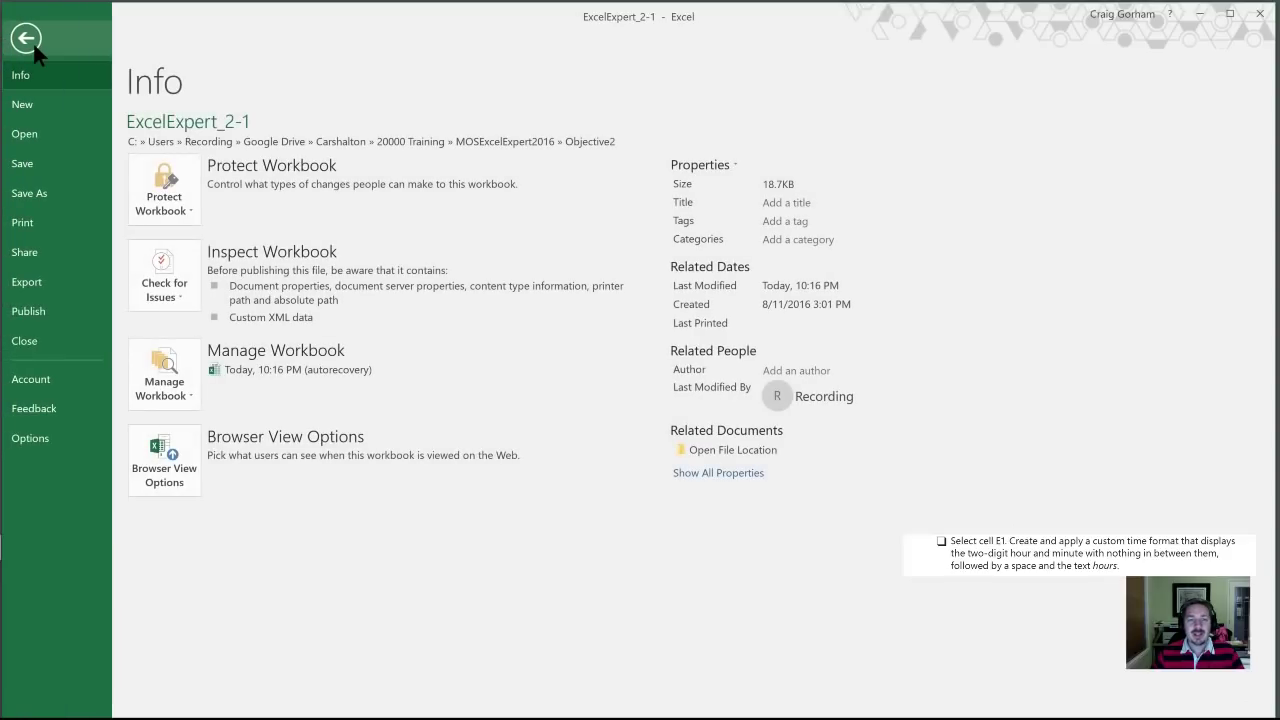
pyautogui.click(31, 194)
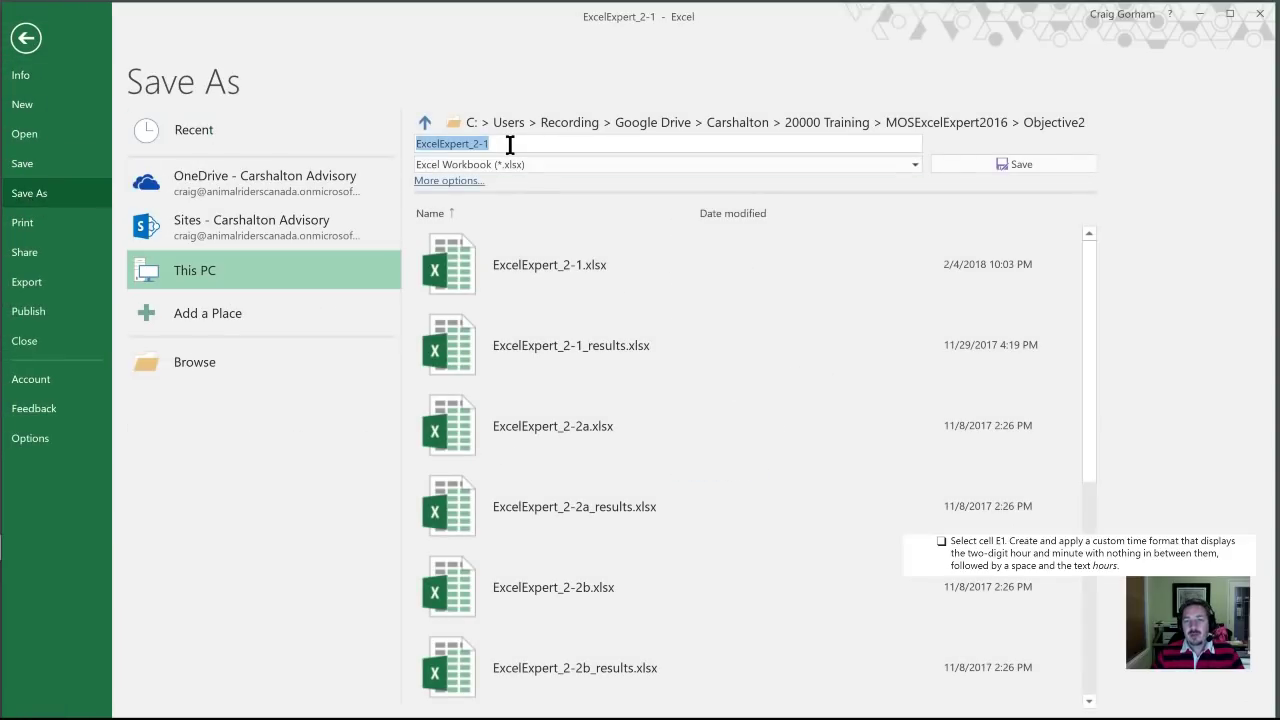
pyautogui.click(510, 145)
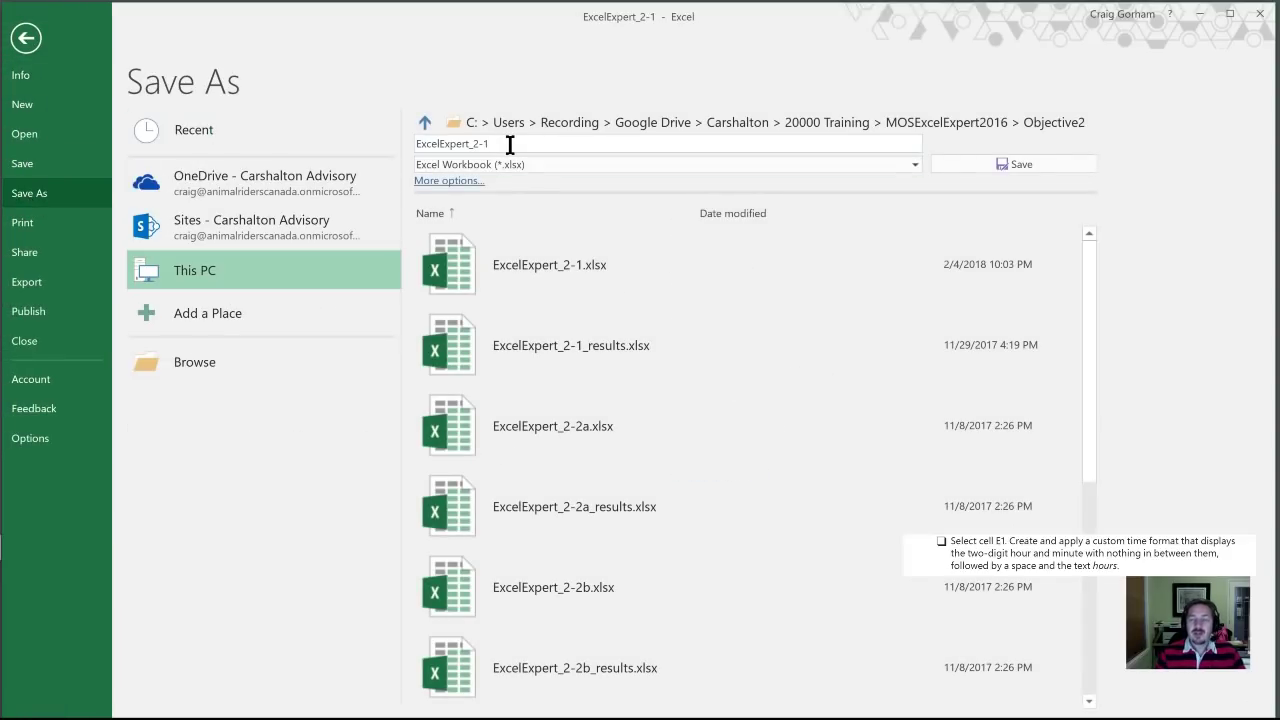
pyautogui.write('vg')
pyautogui.press('BackSpace')
pyautogui.write('C')
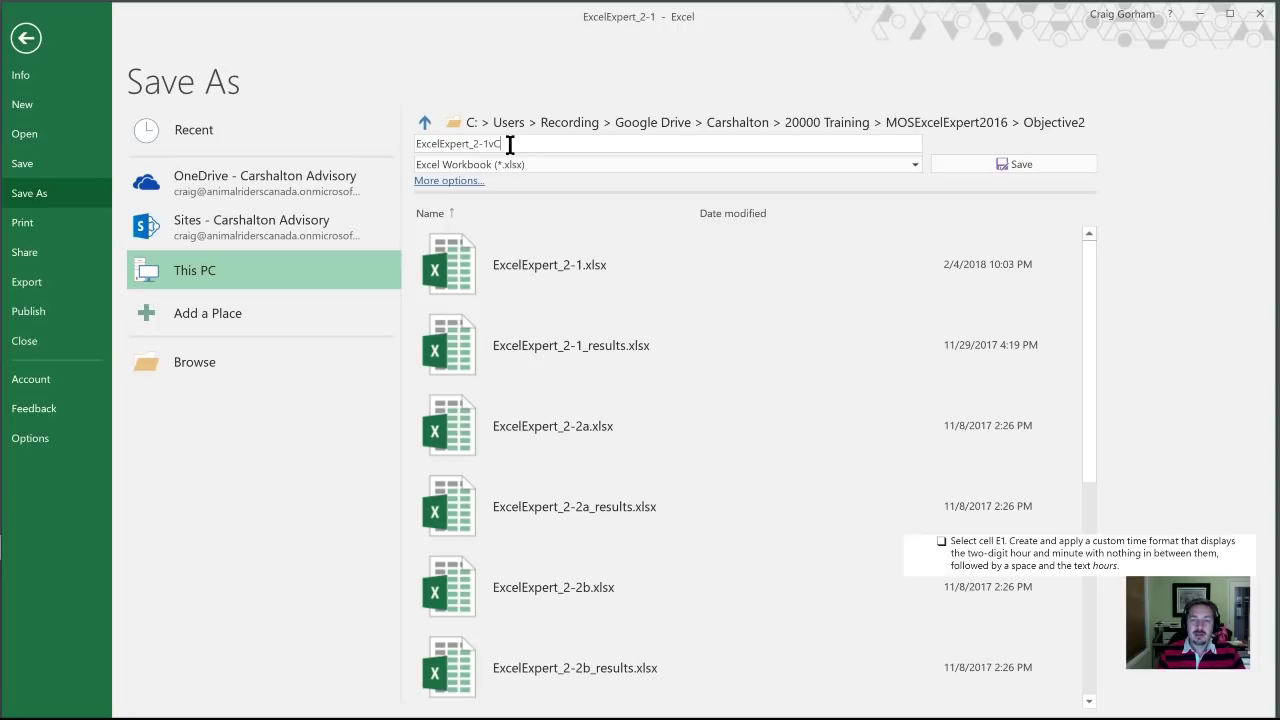
pyautogui.write('G')
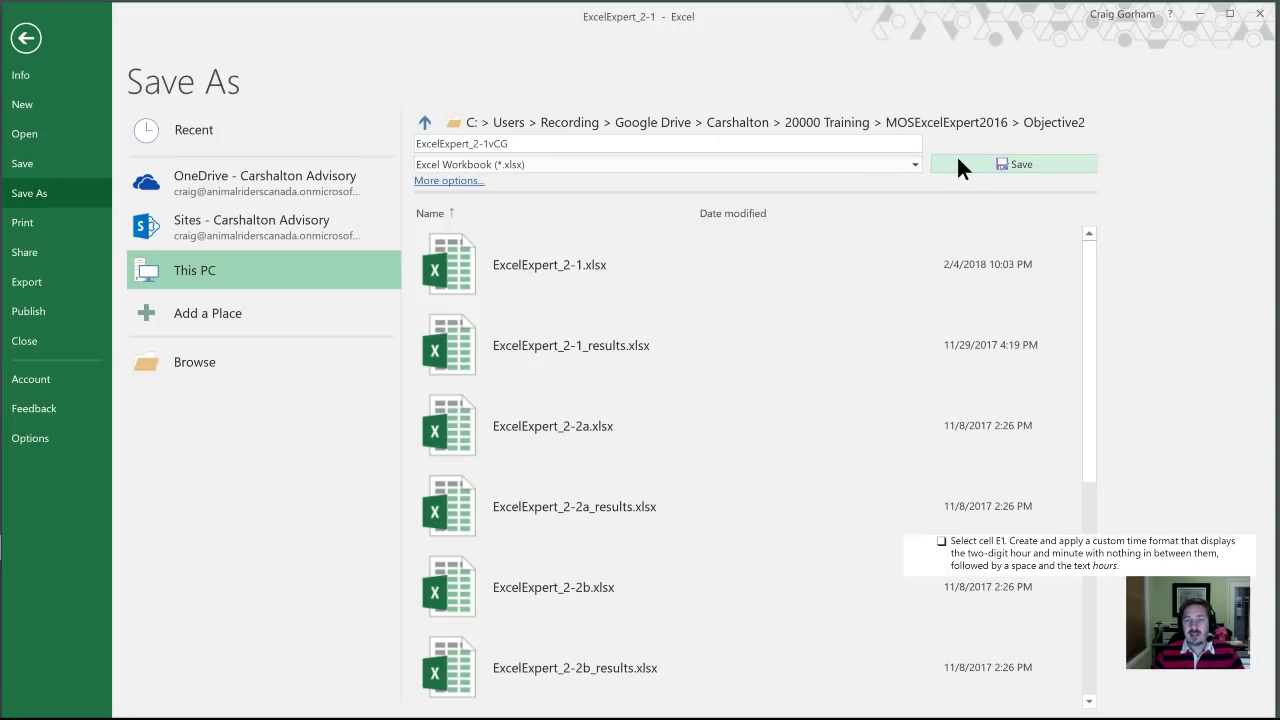
pyautogui.click(970, 158)
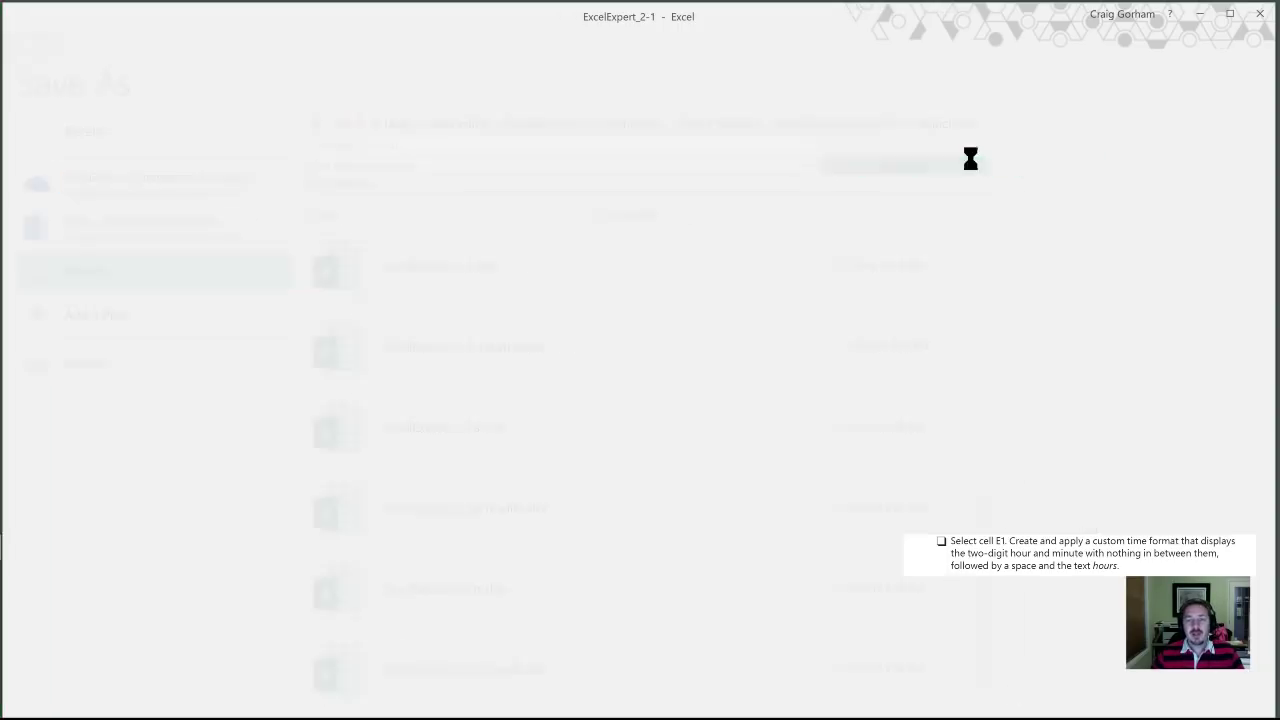